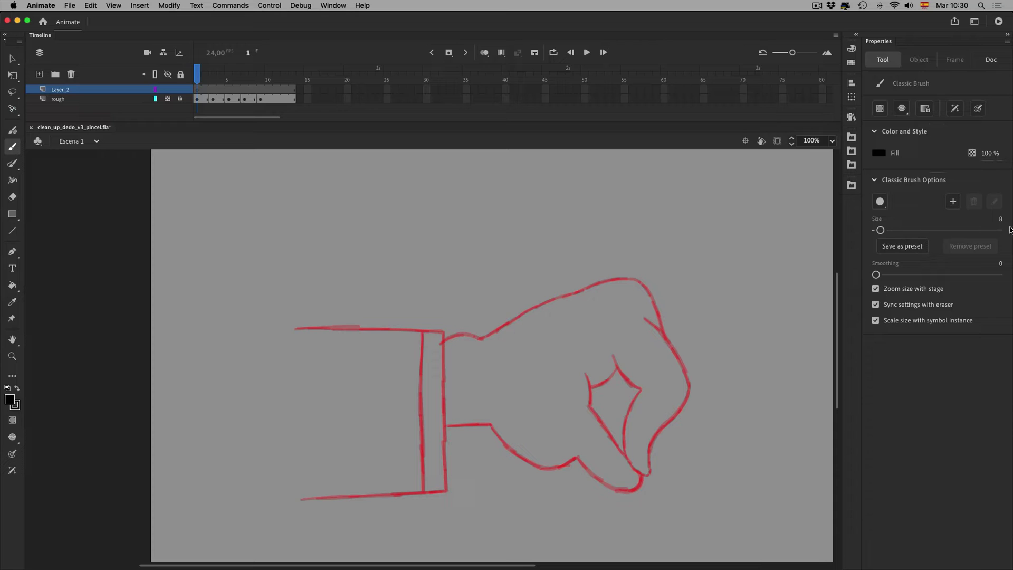
- Set the Classic Brush size to 7 and try a test stroke along the back of the hand
key("super+z")
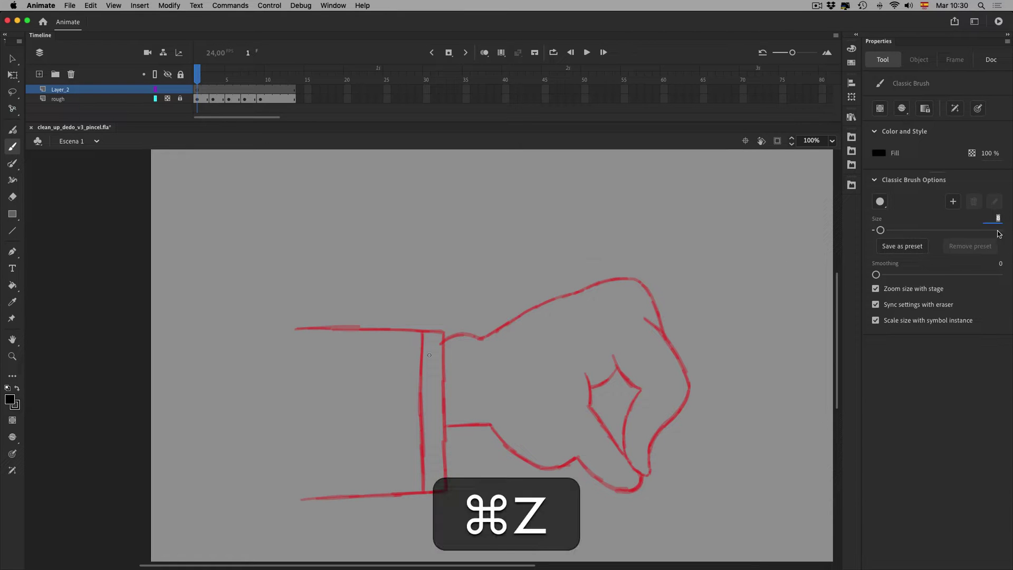
type("7")
key("Return")
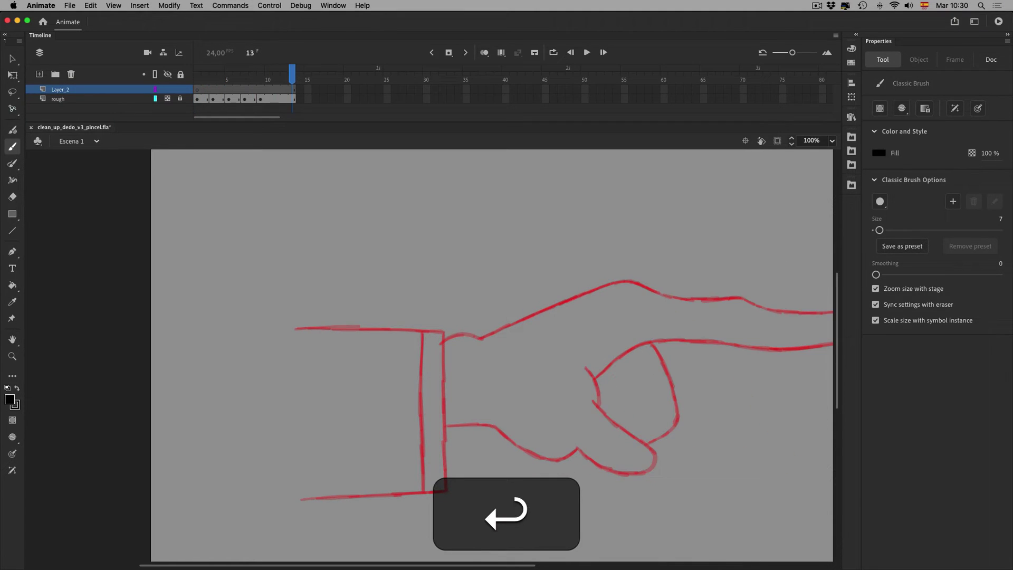
key("shift+comma")
left_click_drag(483, 340, 539, 307)
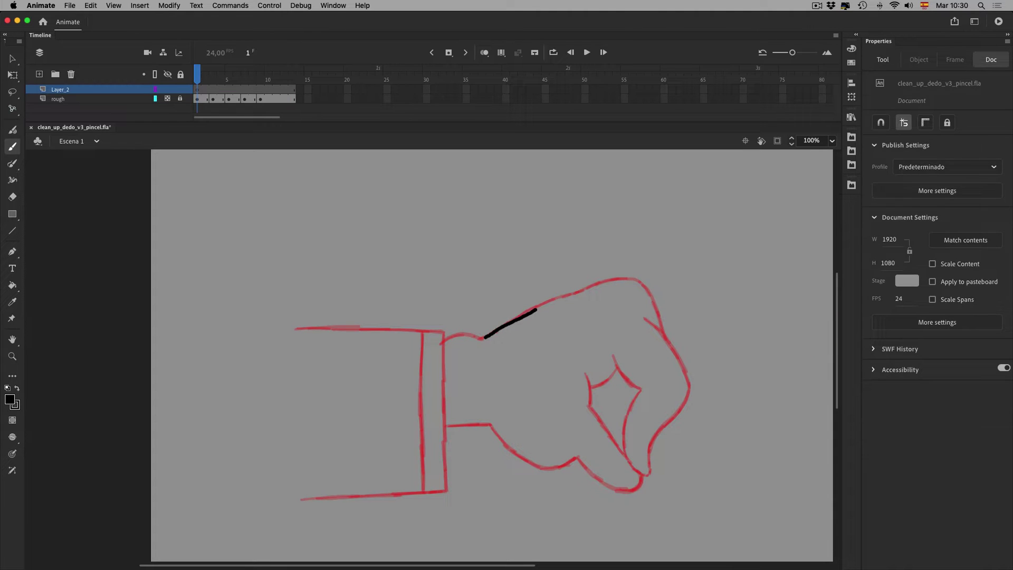
key("super+z")
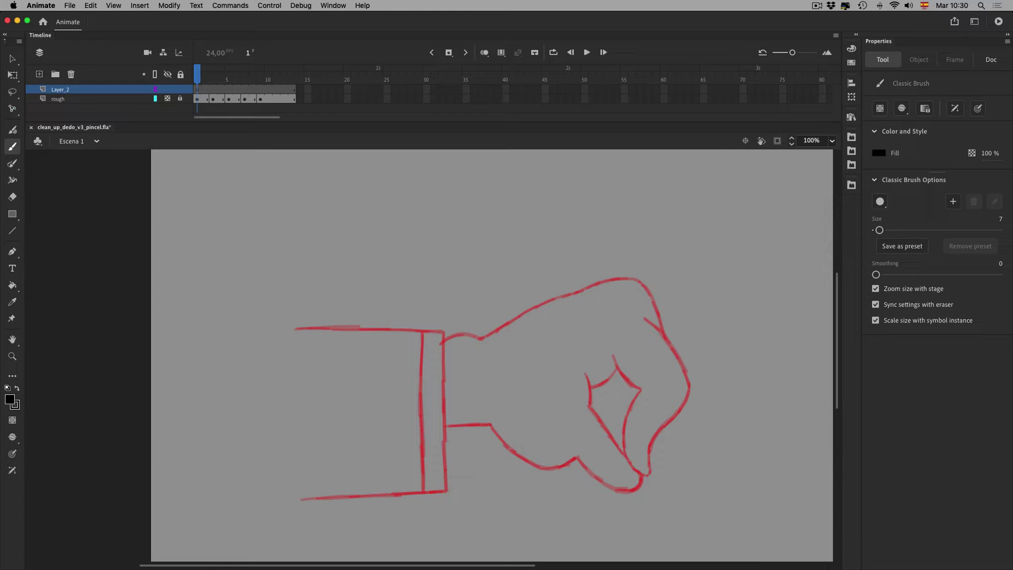
- Draw test strokes below the back of the hand to compare brush smoothing of 100 and 0
left_click_drag(515, 333, 581, 305)
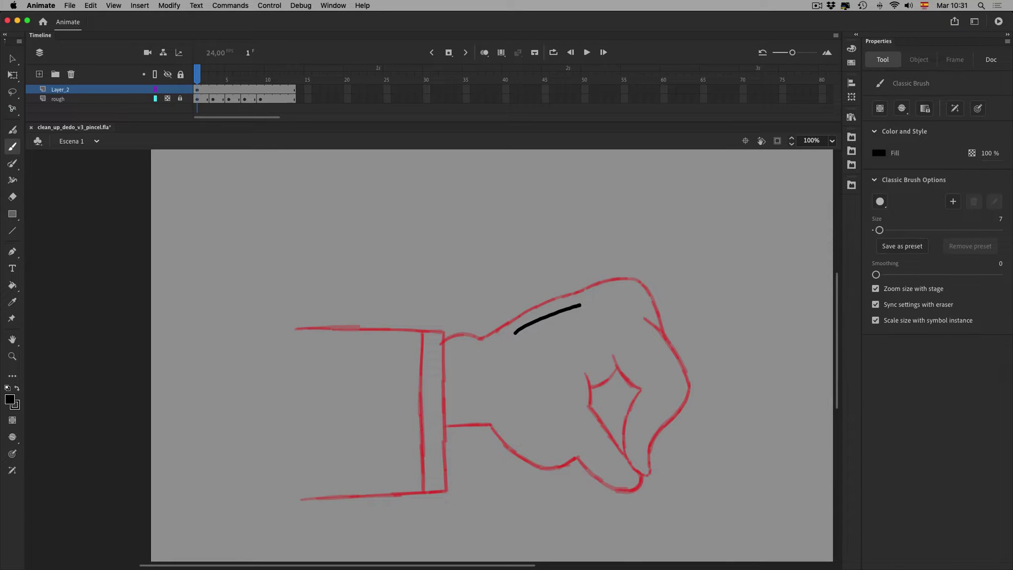
key("super+equal")
left_click_drag(876, 275, 999, 274)
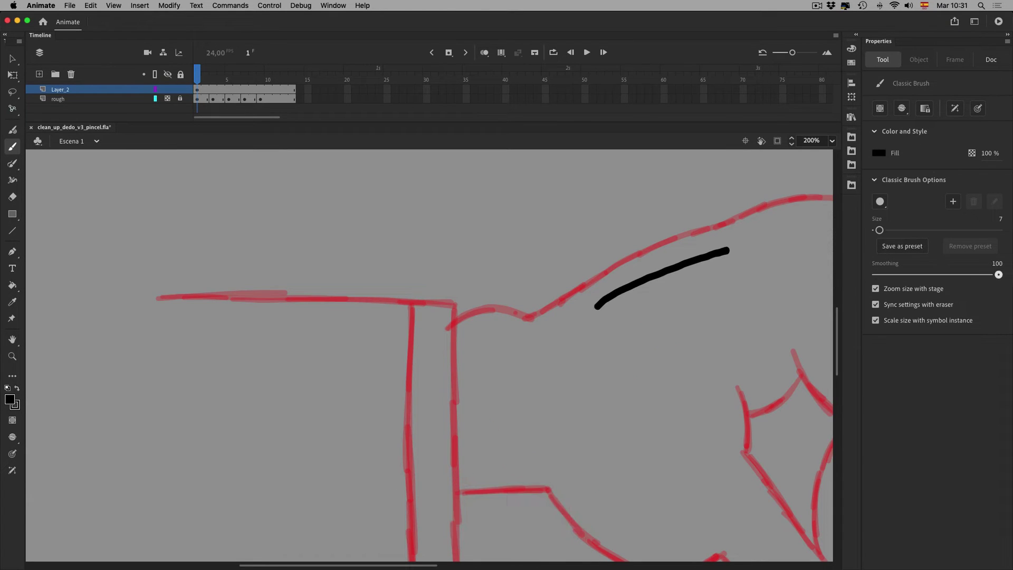
key("super+z")
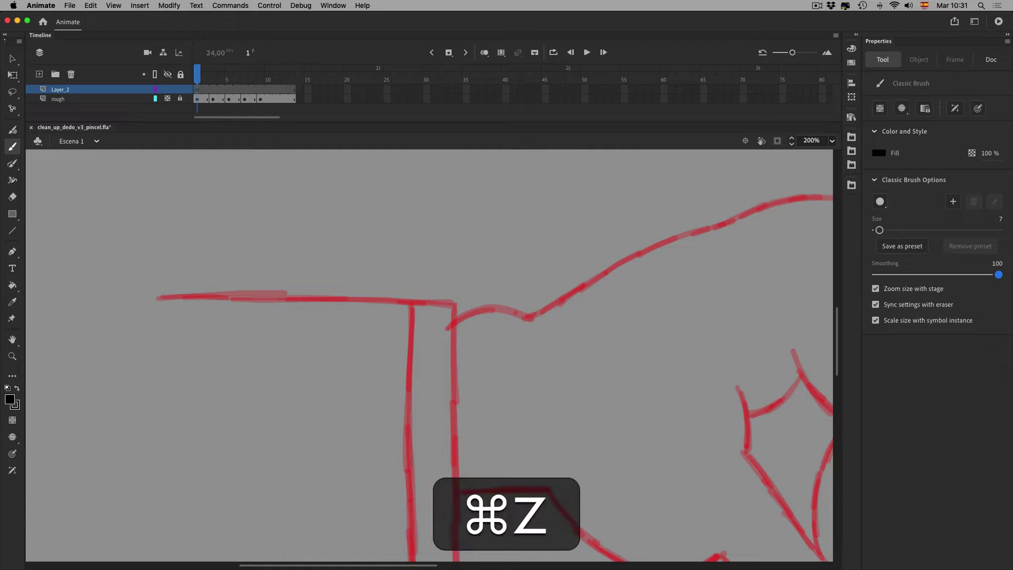
left_click_drag(591, 314, 748, 253)
left_click_drag(998, 275, 876, 275)
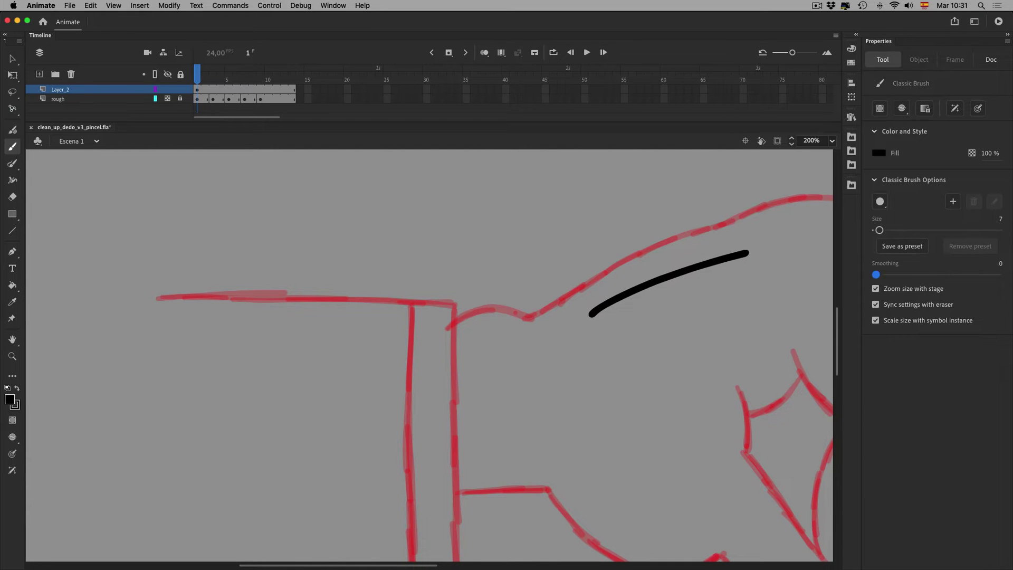
left_click_drag(594, 338, 749, 294)
- Select both test strokes to compare their outline points, and delete them
key("a")
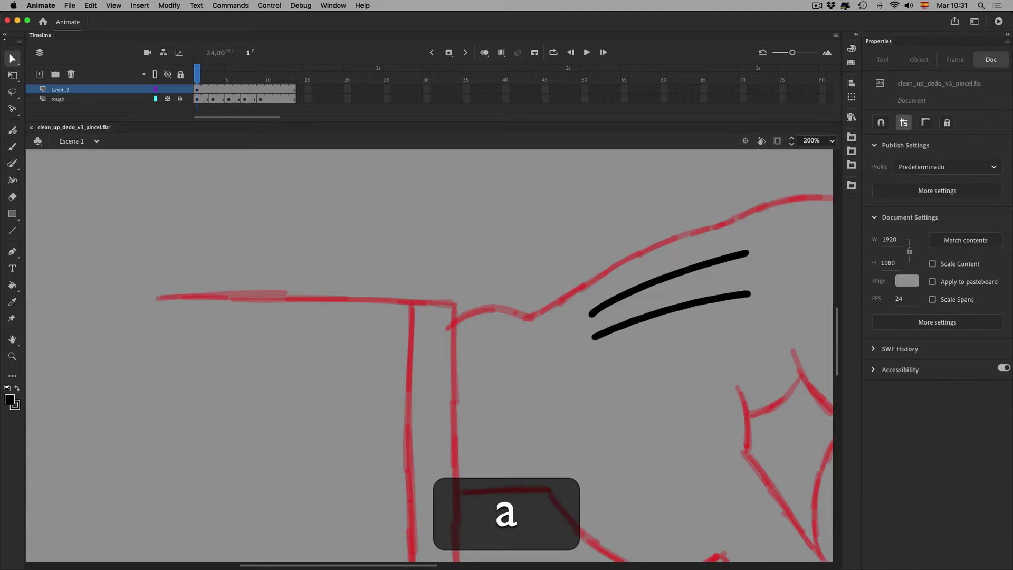
left_click(670, 277)
left_click(669, 310, "shift")
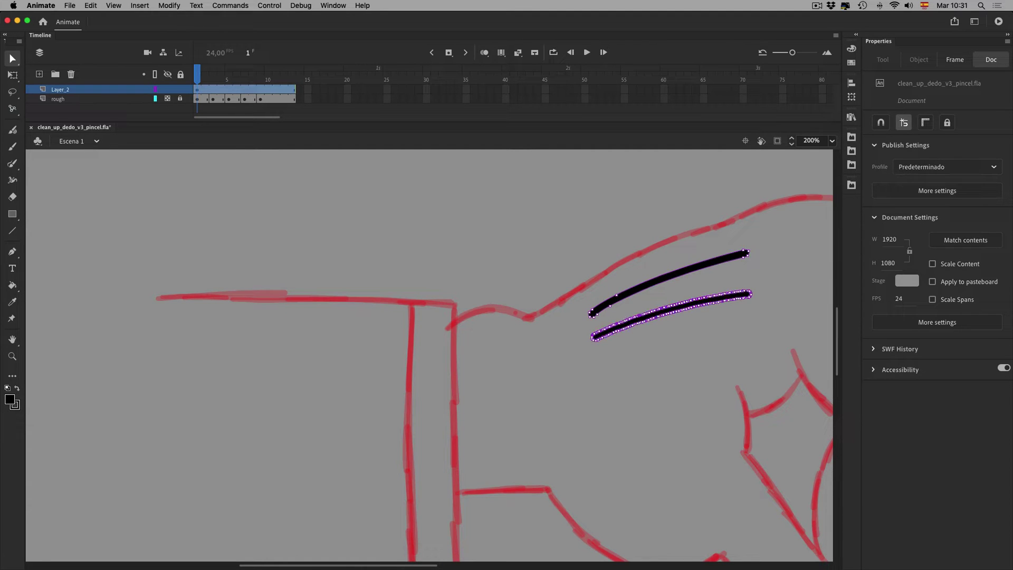
left_click_drag(544, 192, 744, 405)
key("BackSpace")
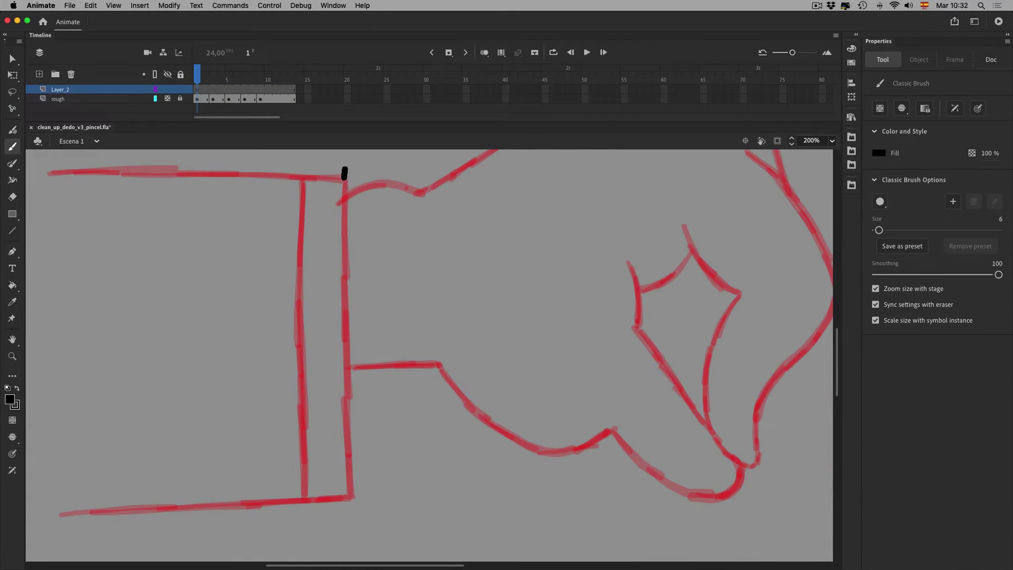
- Trace the two long edges of the cuff in black, overrunning the corners at both ends
left_click_drag(345, 177, 352, 520)
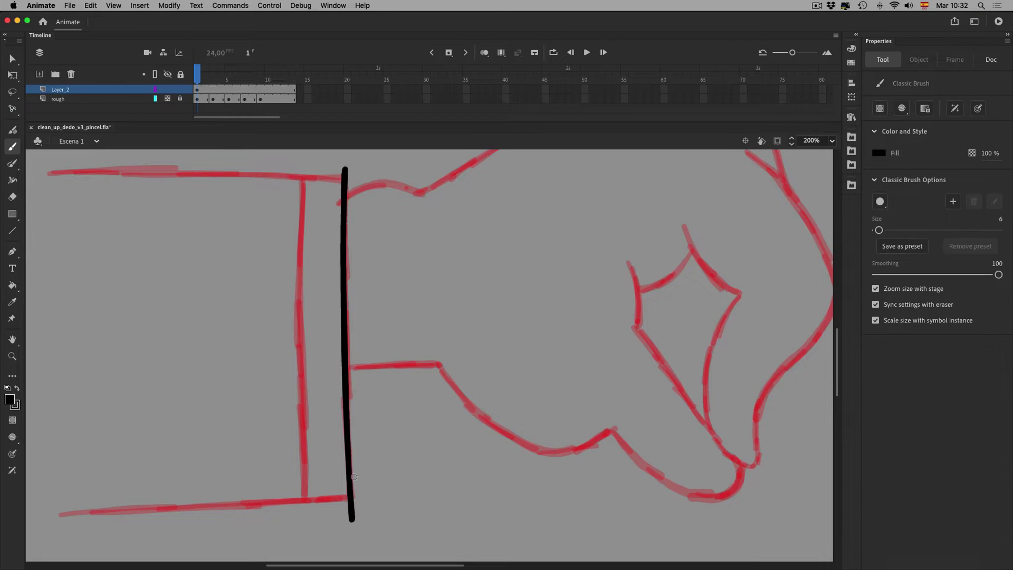
left_click_drag(304, 165, 297, 527)
key("super+z")
left_click_drag(304, 163, 303, 525)
- Try to trace the sleeve's lower edge up to and past the cuff
key("space")
left_click_drag(546, 400, 743, 313)
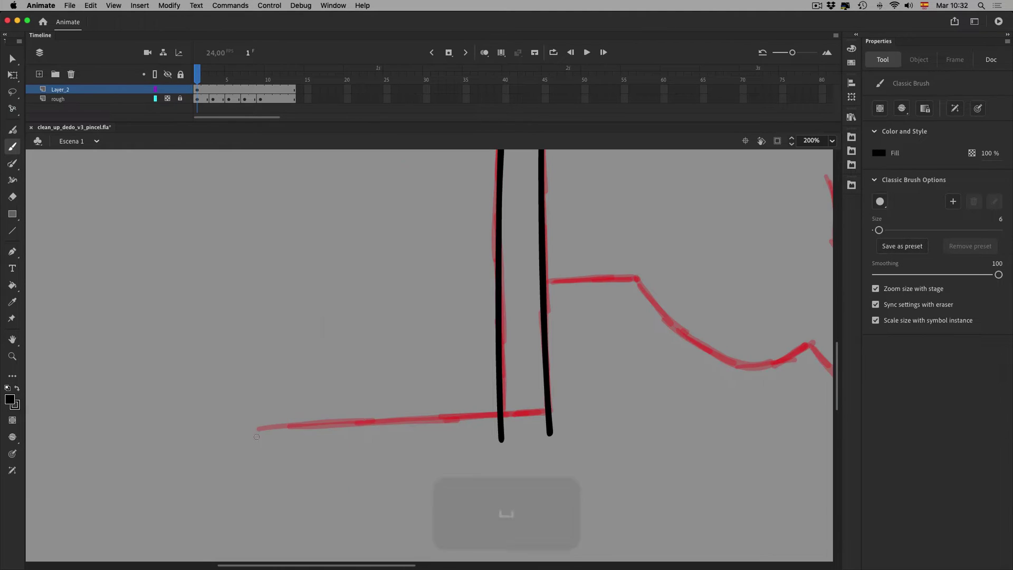
left_click_drag(255, 429, 588, 411)
key("super+z")
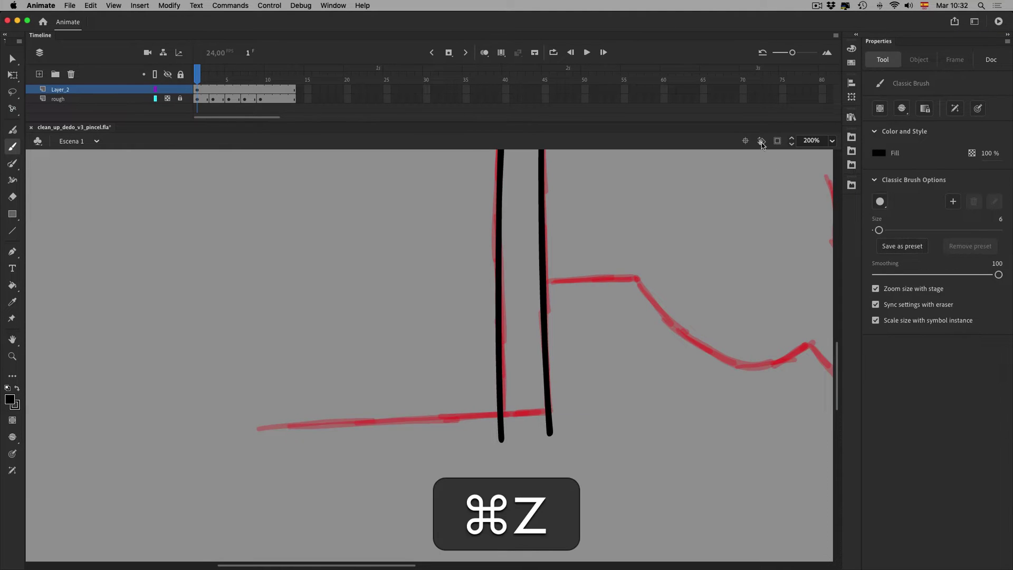
- Rotate the stage so the sleeve's lower edge runs diagonally, and hide the panels
key("shift+h")
left_click_drag(593, 358, 536, 289)
key("space")
left_click_drag(515, 426, 428, 308)
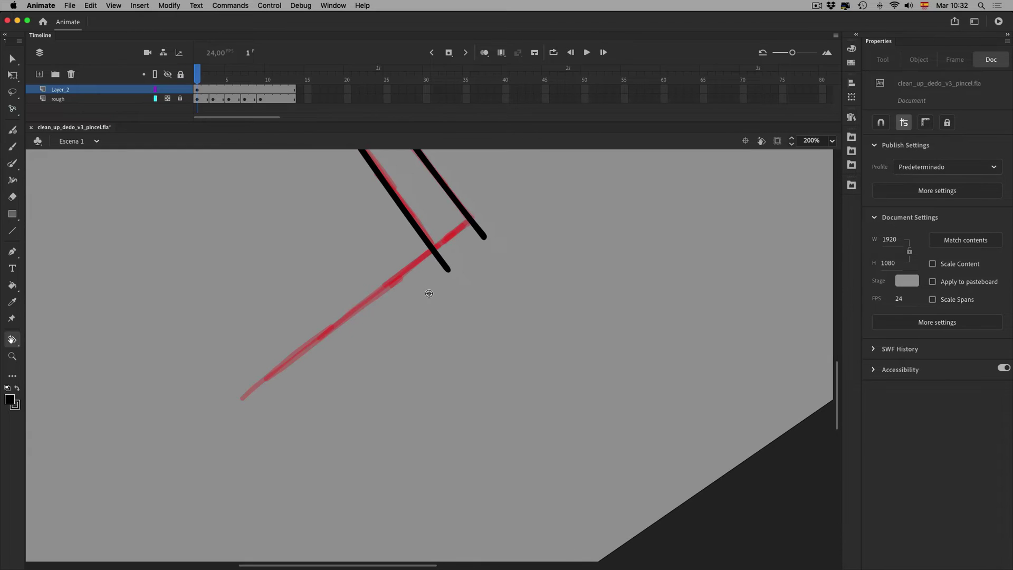
key("F4")
key("space")
mouse_move(431, 244)
left_mouse_down()
mouse_move(431, 310)
mouse_move(421, 319)
left_mouse_up()
- Trace the sleeve's lower edge in one stroke from beyond the cuff to the sleeve's end, redoing unsatisfactory strokes
key("b")
mouse_move(231, 410)
left_mouse_down()
mouse_move(455, 239)
mouse_move(370, 299)
left_mouse_up()
key("alt+super+z")
key("super+z")
key("super+z")
left_click_drag(476, 220, 384, 290)
key("super+z")
left_click_drag(472, 225, 235, 413)
- Trace the sleeve's upper edge with a single stroke that overruns the cuff's outer corner
key("space")
key("space")
left_click_drag(527, 227, 650, 330)
key("space")
mouse_move(180, 234)
left_mouse_down()
mouse_move(185, 312)
mouse_move(176, 307)
mouse_move(428, 141)
left_mouse_up()
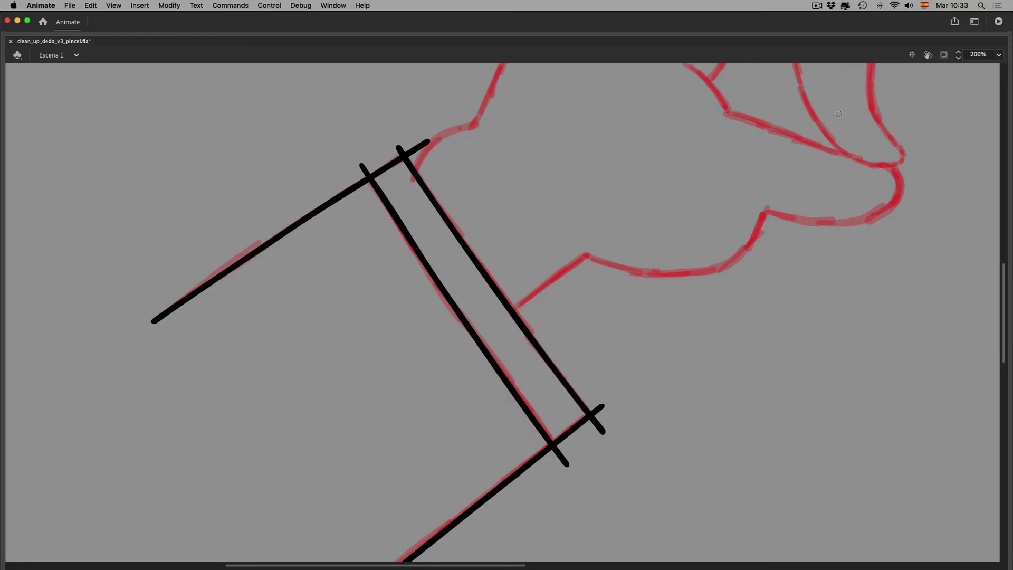
- Show the panels again and set the brush smoothing to 93
key("F4")
left_click_drag(995, 275, 989, 275)
key("space")
left_click_drag(556, 330, 520, 283)
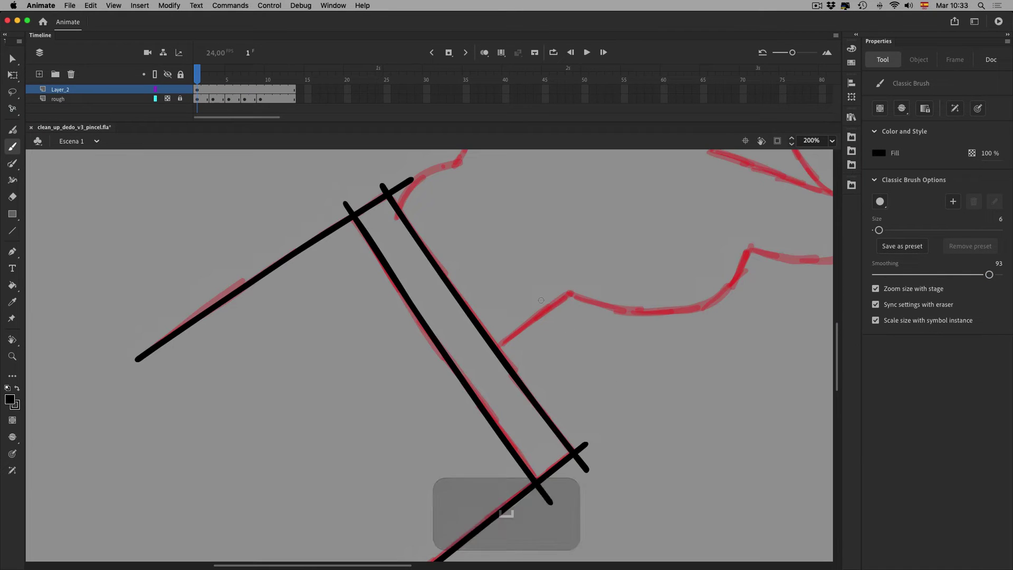
key("0")
left_click(746, 141)
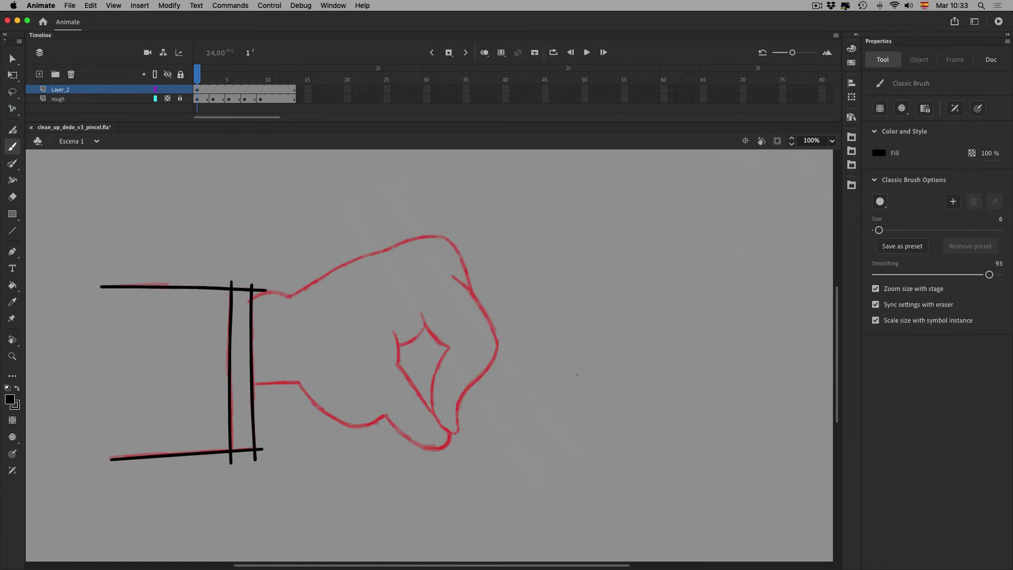
- Pinch off the stroke end sticking out above the cuff's inner edge and delete it
key("v")
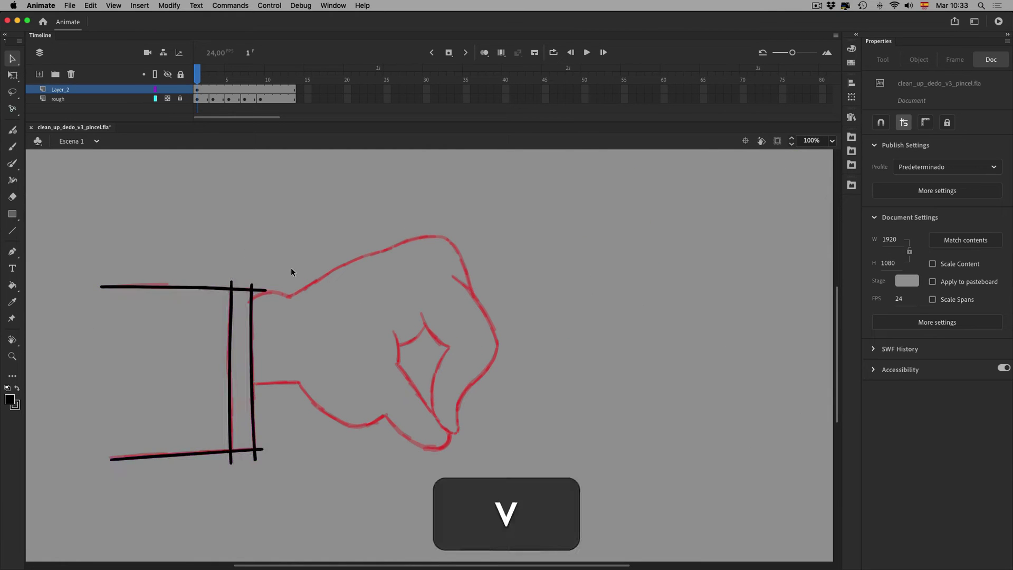
left_click(253, 308)
key("z")
left_click_drag(281, 400, 383, 487)
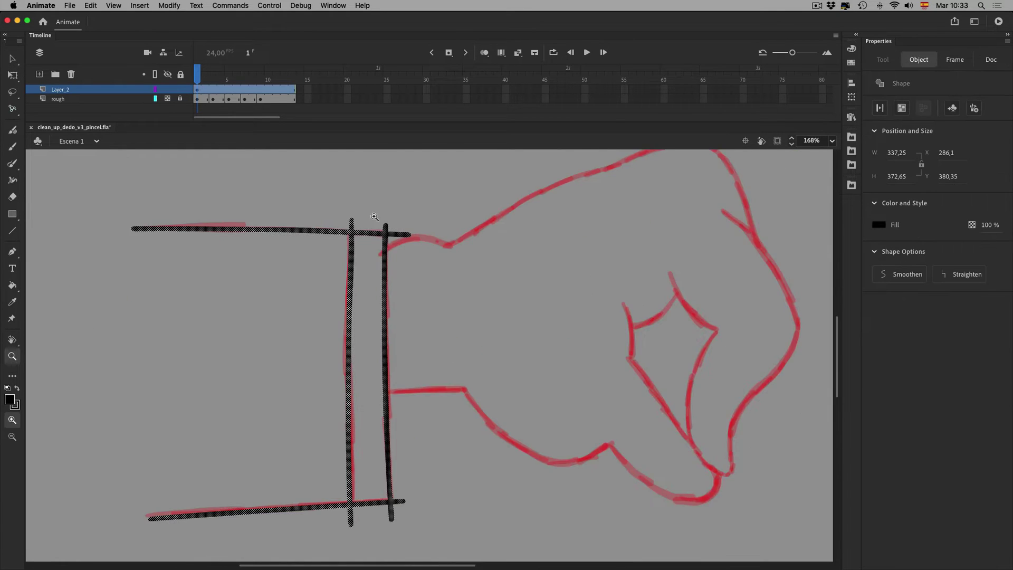
left_click_drag(320, 208, 478, 275)
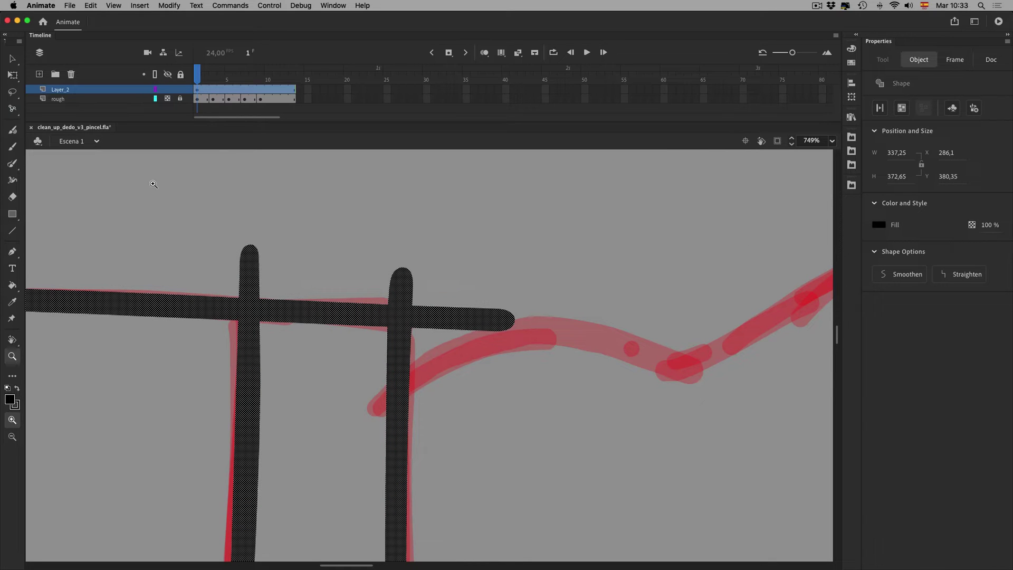
key("v")
left_click(460, 263)
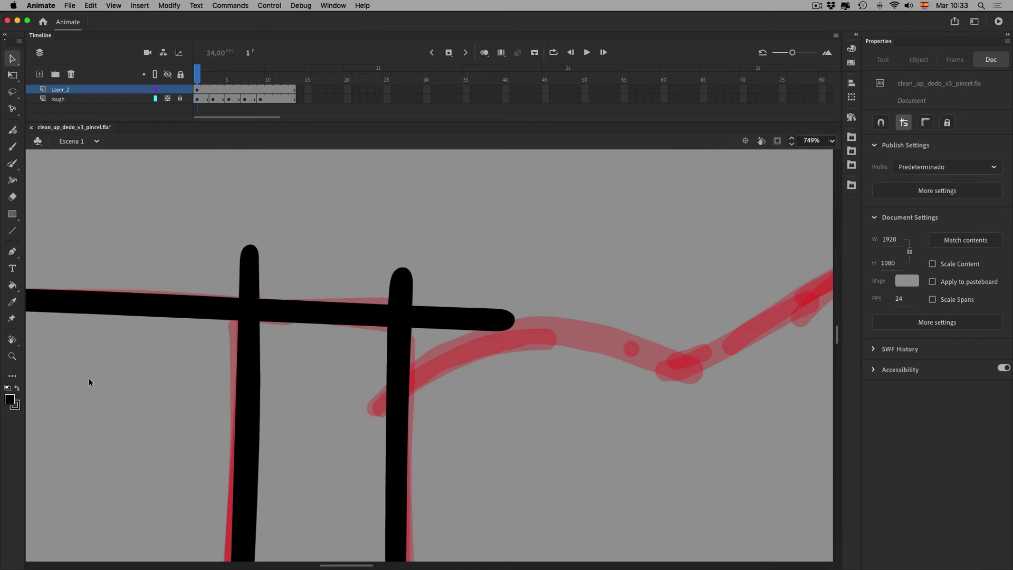
mouse_move(241, 292)
left_mouse_down()
mouse_move(274, 271)
mouse_move(239, 278)
left_mouse_up()
left_click_drag(286, 300, 294, 305)
left_click(254, 260)
key("BackSpace")
- Pinch off and delete the overrunning stroke ends at the cuff's upper outer corner
mouse_move(390, 299)
left_mouse_down()
mouse_move(443, 311)
mouse_move(416, 312)
mouse_move(460, 285)
left_mouse_up()
left_click(404, 274)
key("BackSpace")
left_click(415, 311)
key("BackSpace")
key("super+z")
left_click(496, 319)
key("BackSpace")
- Turn on snapping to objects and trim the overrunning stroke ends at the cuff's lower outer corner
left_click(885, 123)
left_click(885, 125)
key("space")
left_click_drag(505, 425, 497, 157)
left_click_drag(453, 305, 466, 326)
left_click(485, 319)
key("BackSpace")
left_click(447, 378)
key("BackSpace")
- Trim the stroke end below the cuff's inner edge and smooth the lower line at that junction
left_click_drag(252, 340, 279, 341)
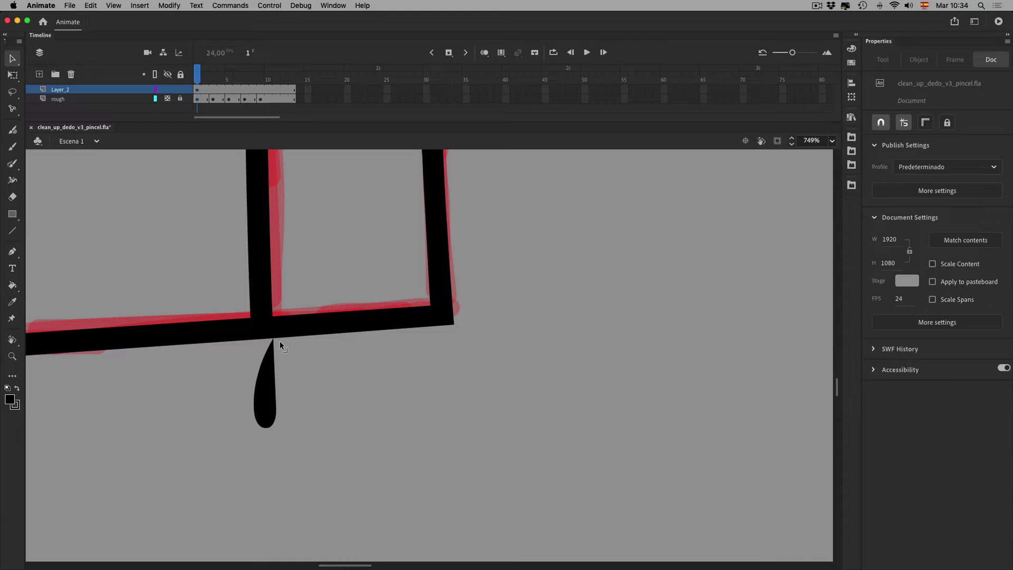
left_click(274, 353)
key("BackSpace")
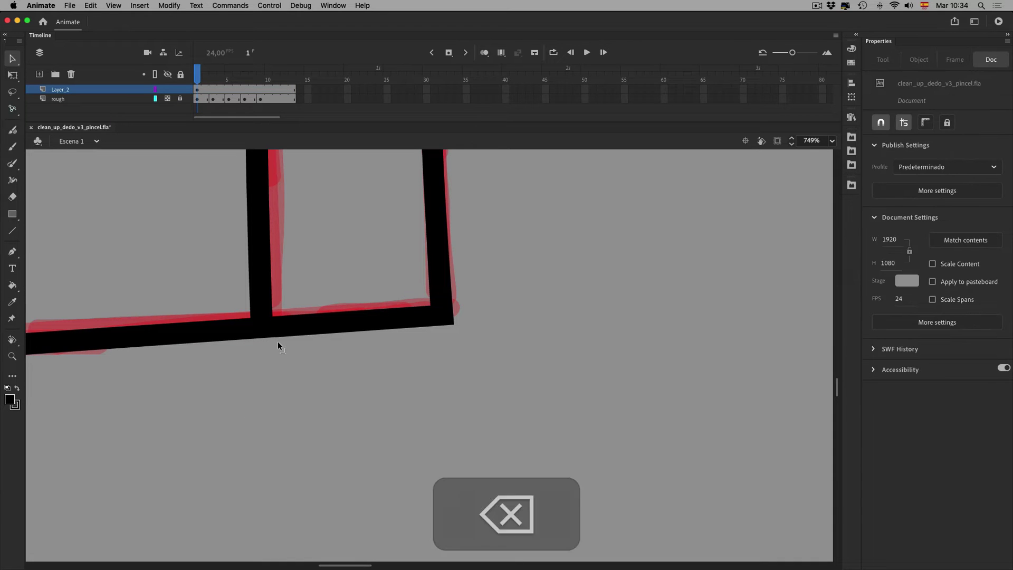
left_click_drag(217, 327, 303, 348)
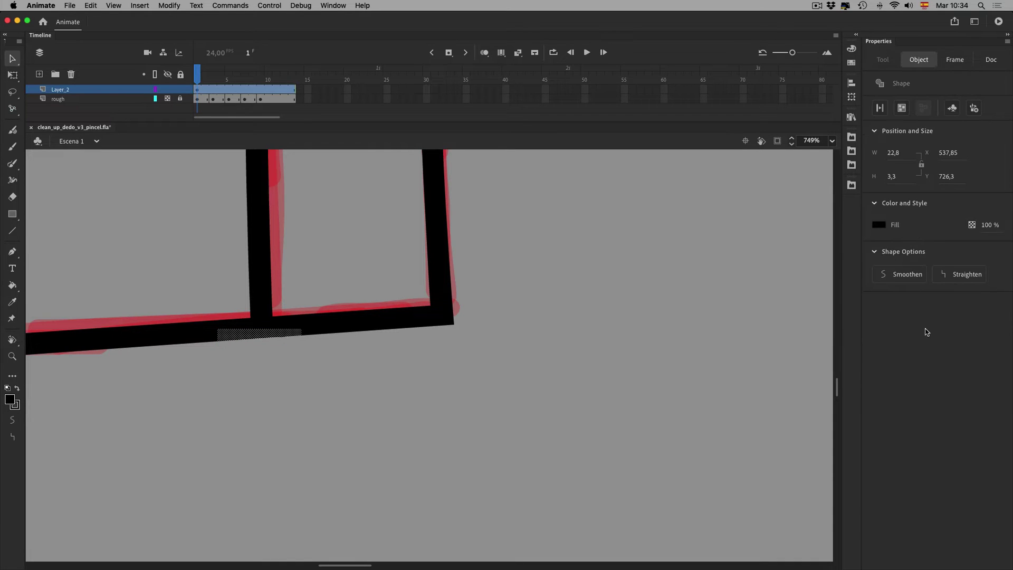
left_click(907, 275)
left_click(302, 382)
- Check the cleaned-up sleeve and cuff lines with the rough layer temporarily hidden
key("super+0")
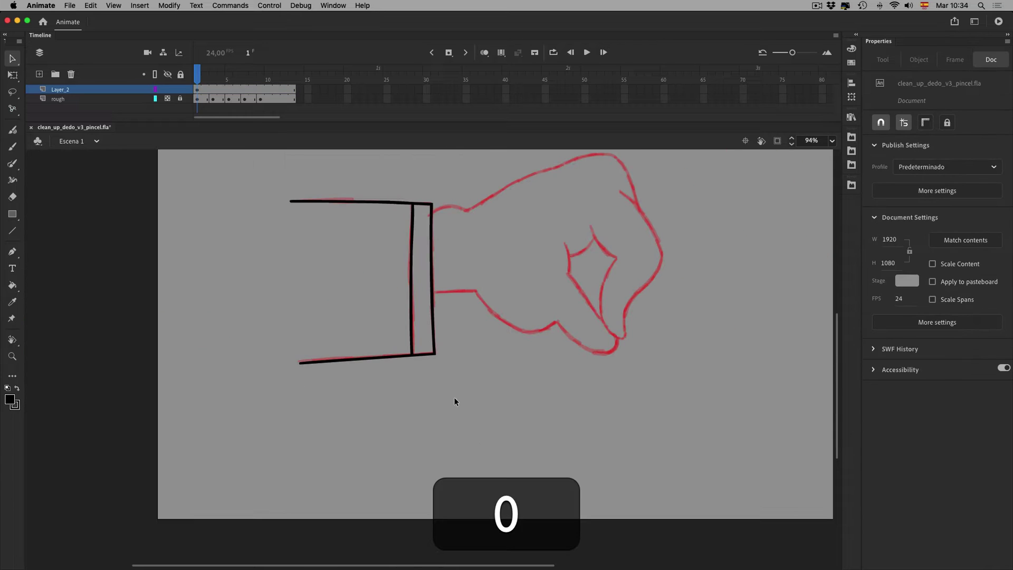
left_click(167, 99)
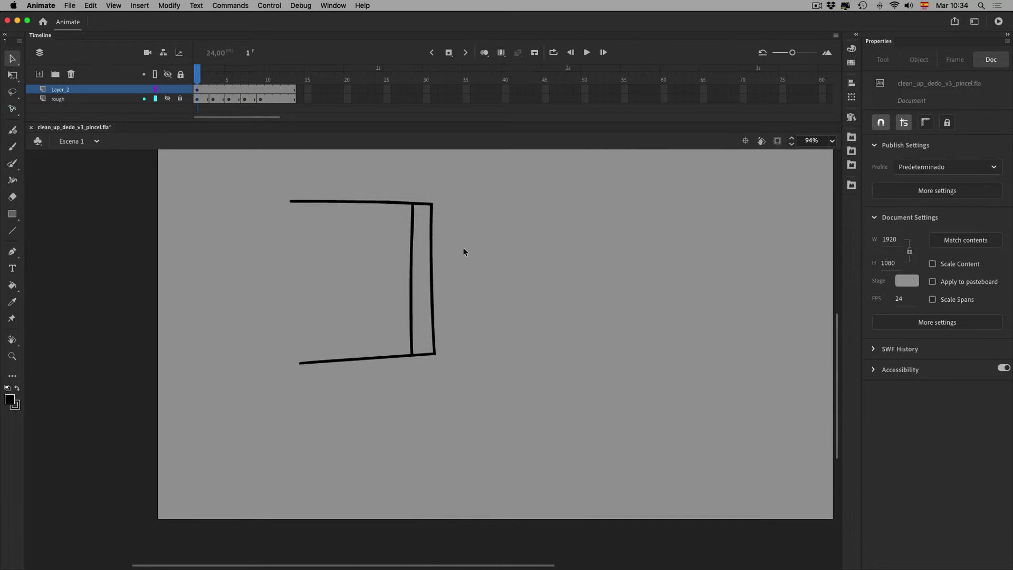
left_click(167, 99)
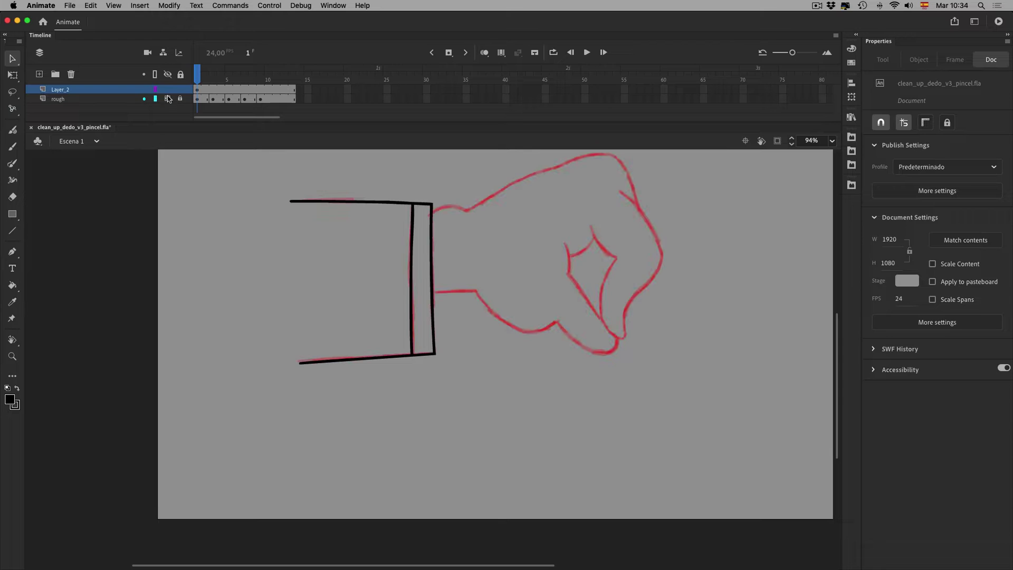
- Select all the sleeve and cuff strokes and group them
left_click(13, 147)
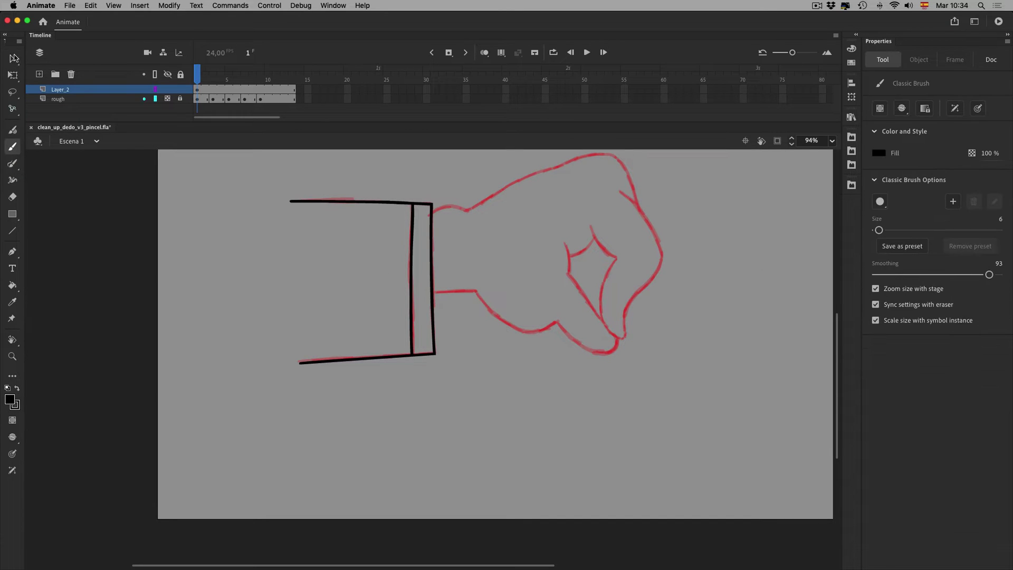
left_click(13, 58)
left_click_drag(271, 176, 440, 367)
left_click(169, 6)
left_click(199, 169)
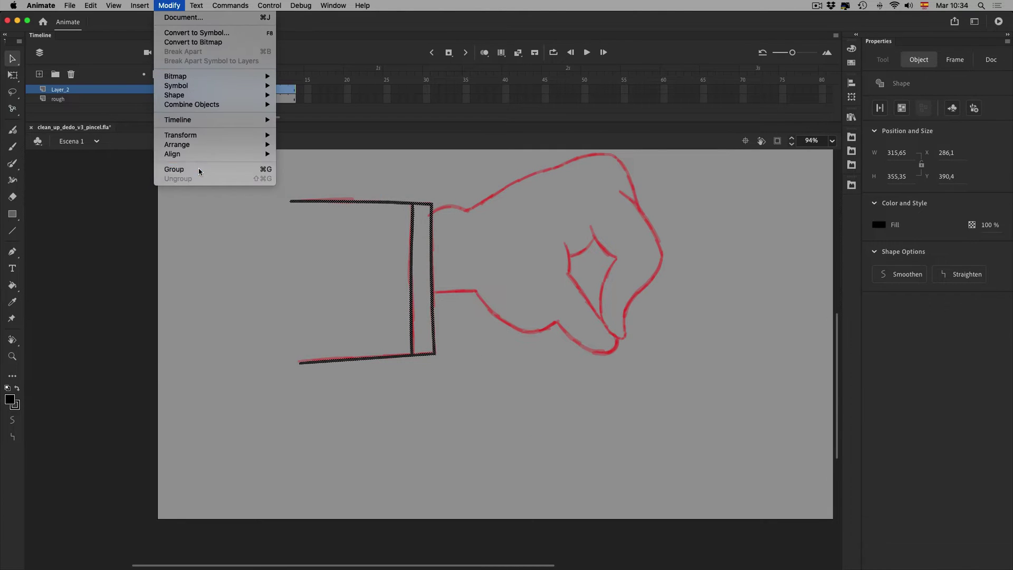
left_click(526, 318)
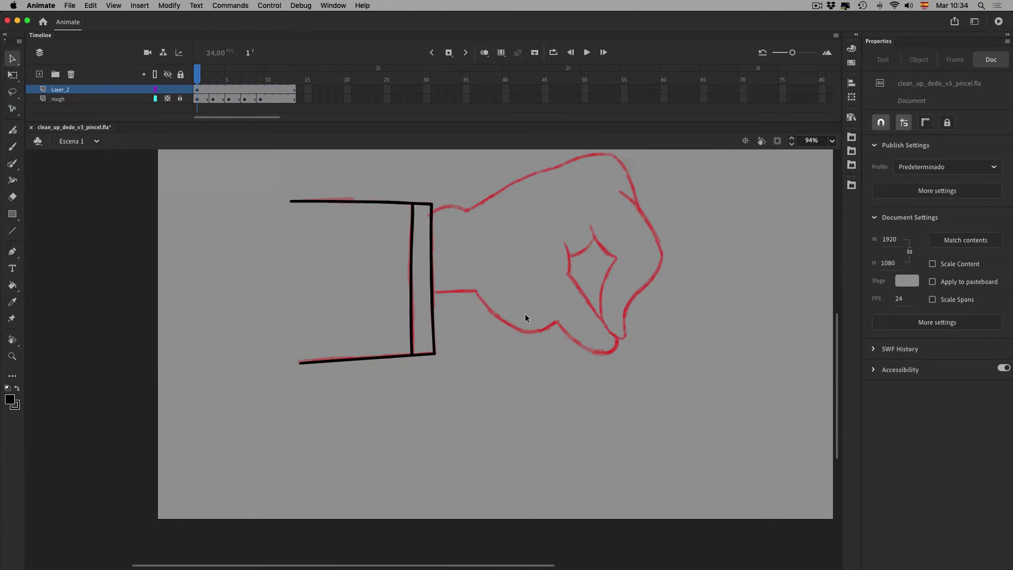
- Trace the short wrist curve beside the cuff with the Classic Brush in object drawing mode
left_click(832, 142)
left_click(847, 233)
key("i")
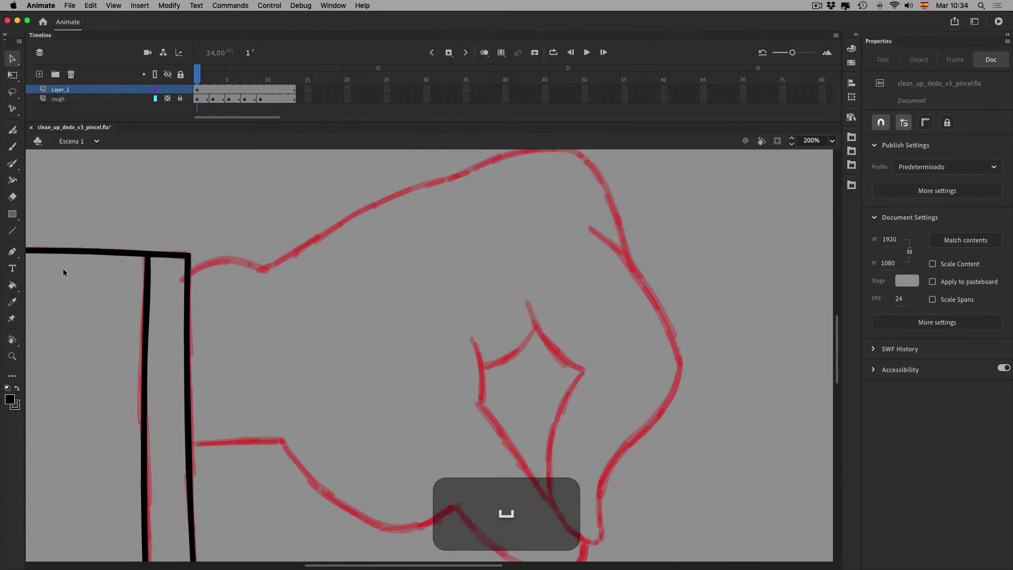
left_click(12, 146)
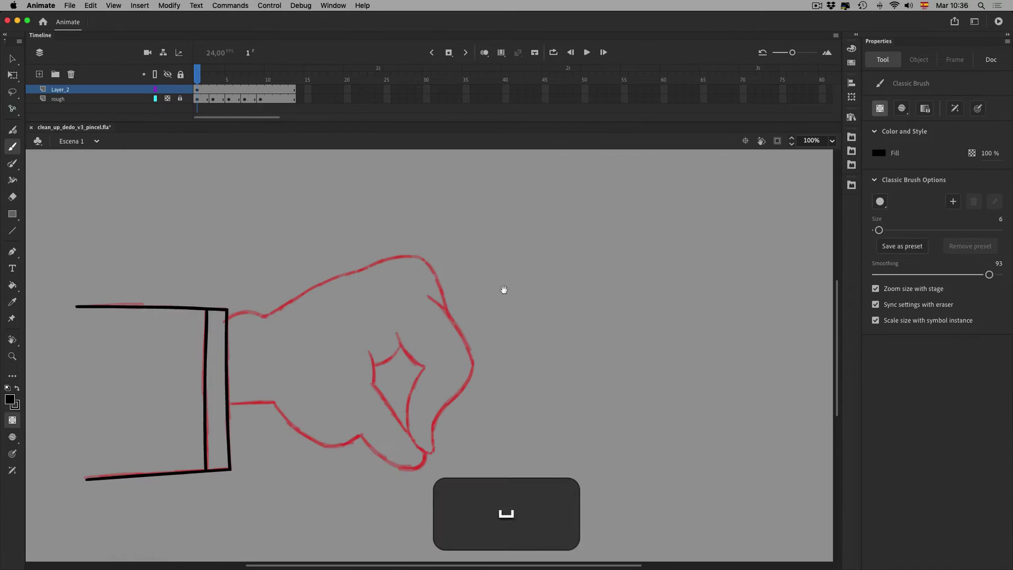
left_click(761, 141)
left_click_drag(532, 258, 607, 329)
key("space")
mouse_move(488, 273)
left_mouse_down()
mouse_move(535, 314)
mouse_move(464, 310)
mouse_move(335, 243)
mouse_move(300, 207)
left_mouse_up()
key("b")
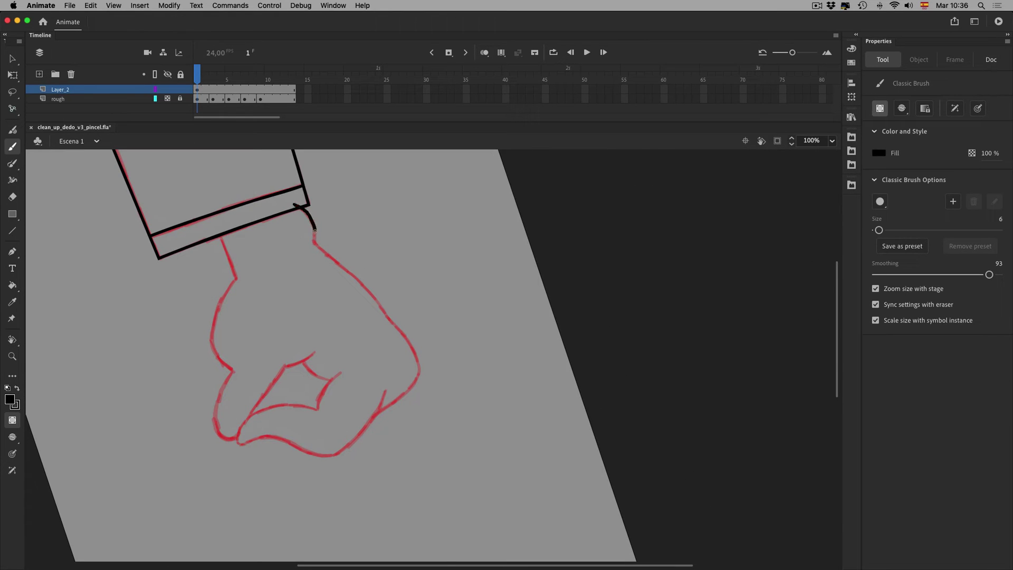
- Try to trace the back of the hand from the wrist to the knuckle
left_click_drag(322, 250, 363, 286)
left_click_drag(419, 365, 417, 381)
key("super+z")
left_click(817, 5)
left_click(867, 46)
- Turn on pressure for the Classic Brush and trace the back of the hand from the cuff to the knuckle
key("super+equal")
key("space")
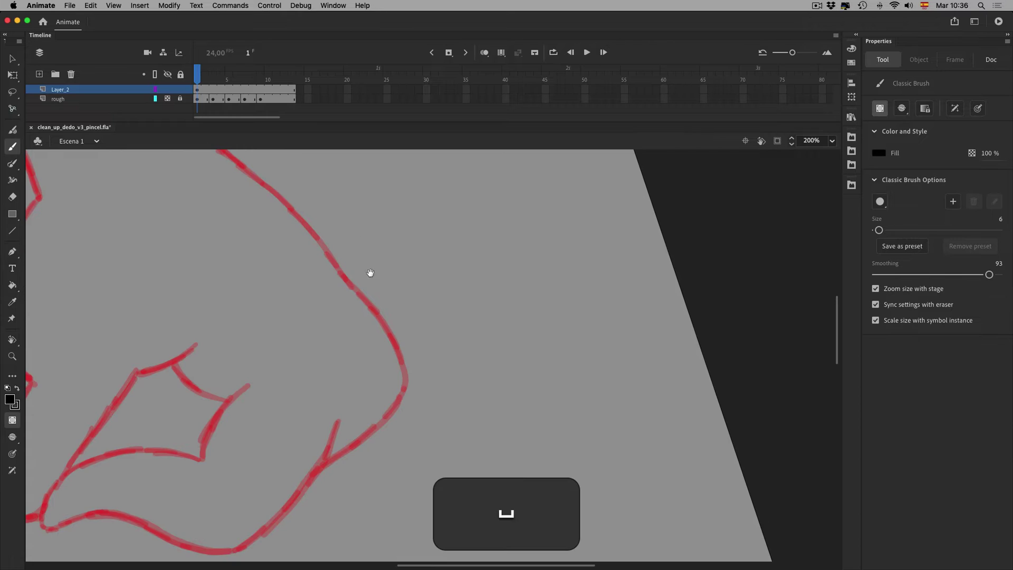
left_click_drag(346, 240, 403, 339)
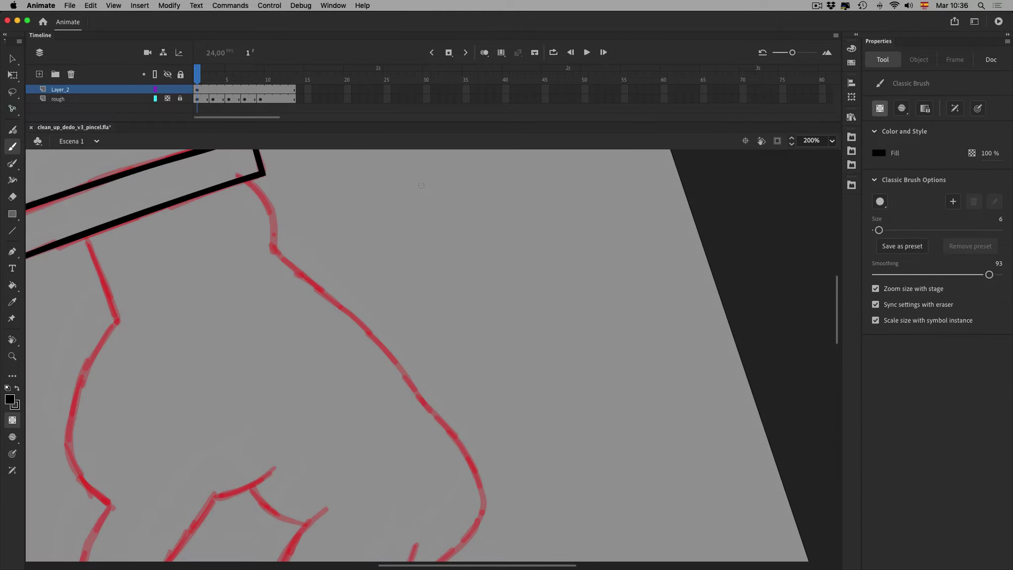
left_click(978, 109)
mouse_move(237, 172)
left_mouse_down()
mouse_move(268, 208)
mouse_move(277, 256)
mouse_move(393, 362)
mouse_move(455, 438)
mouse_move(480, 504)
left_mouse_up()
key("space")
left_click_drag(532, 461, 540, 239)
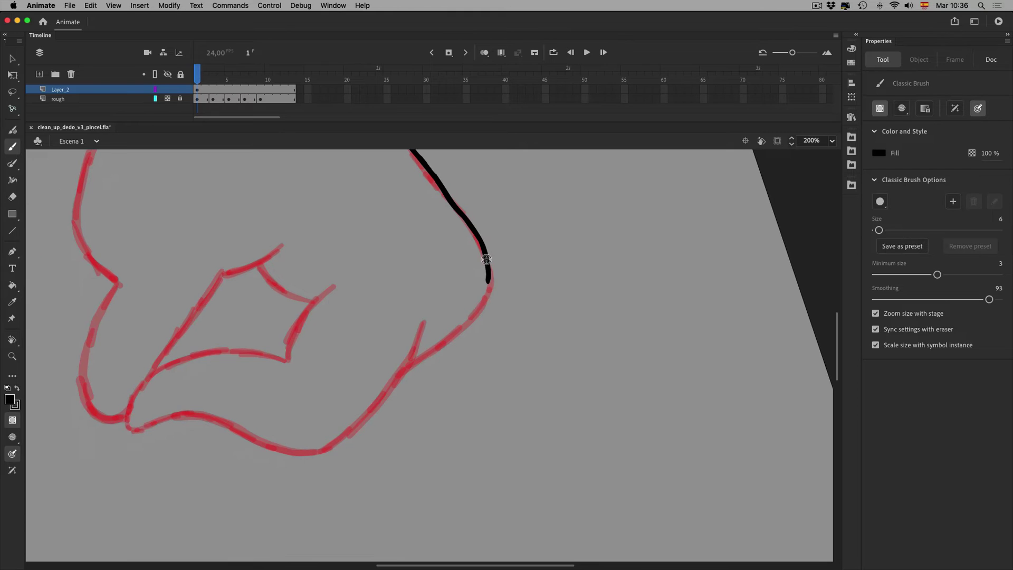
- Trace the outer knuckle curve from the end of the back-of-hand stroke down to the finger crease
left_click_drag(489, 286, 417, 361)
key("super+z")
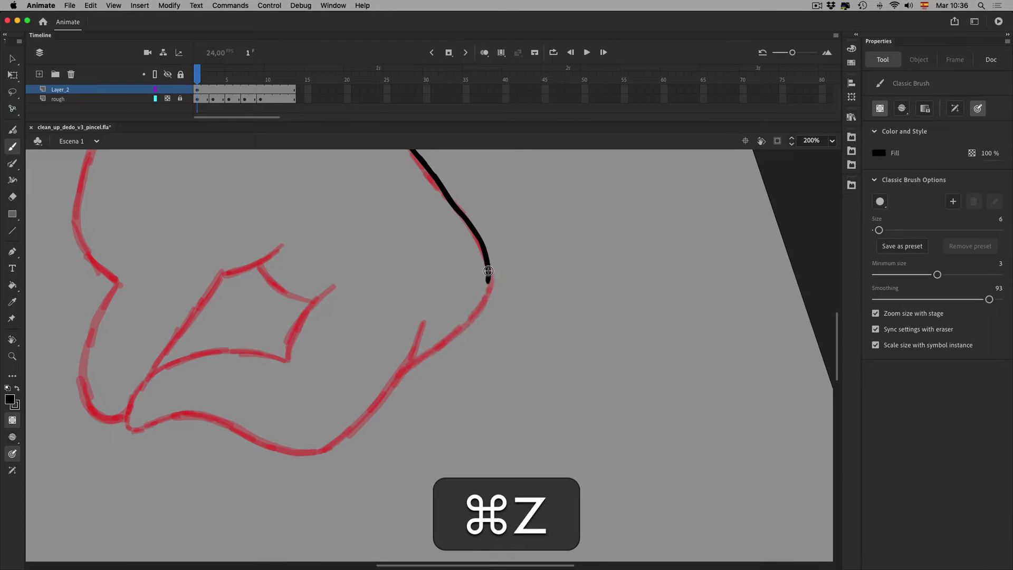
mouse_move(489, 280)
left_mouse_down()
mouse_move(475, 310)
mouse_move(414, 362)
left_mouse_up()
key("space")
left_click_drag(479, 357, 593, 368)
key("space")
left_click_drag(654, 253, 508, 397)
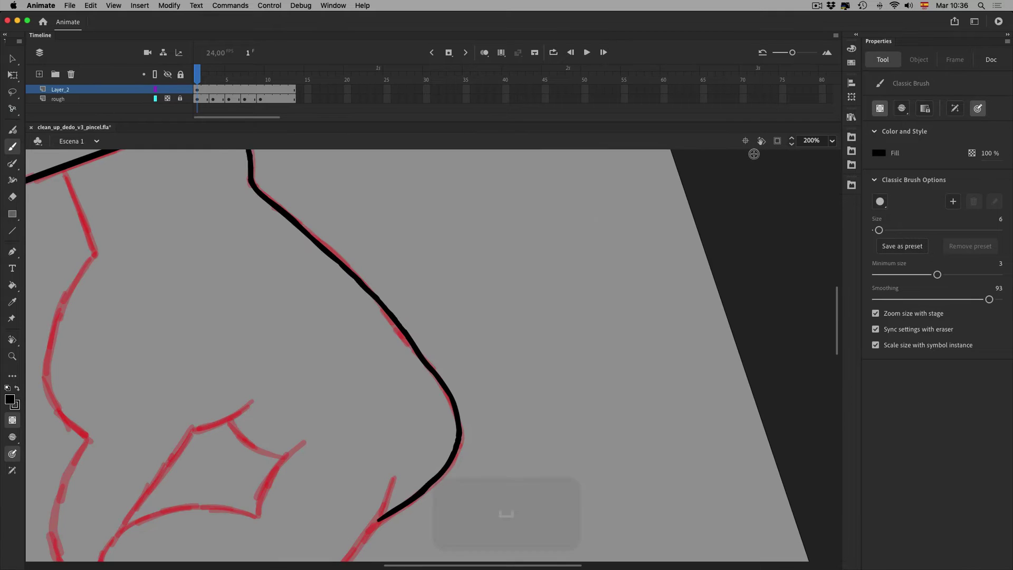
- Smoothen the long stroke along the back of the hand
key("v")
left_click(405, 333)
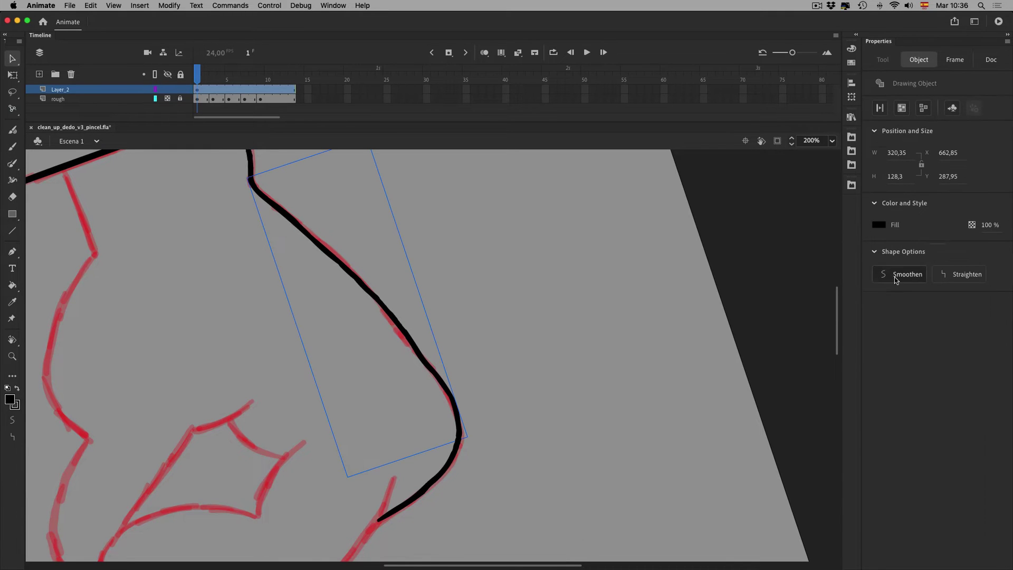
left_click(896, 276)
key("cmd+z")
left_click(729, 413)
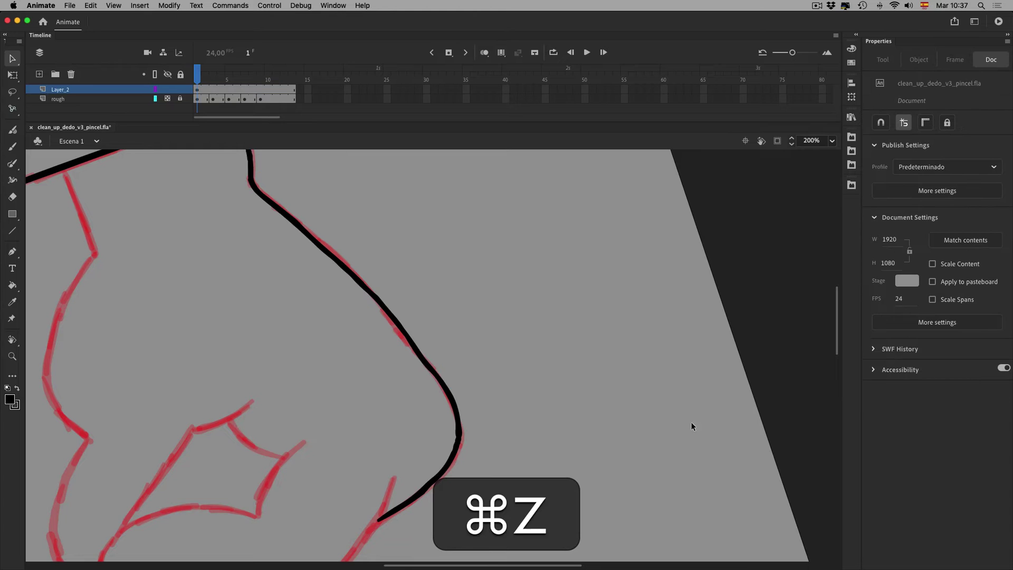
- Raise the Classic Brush smoothing to 100
key("b")
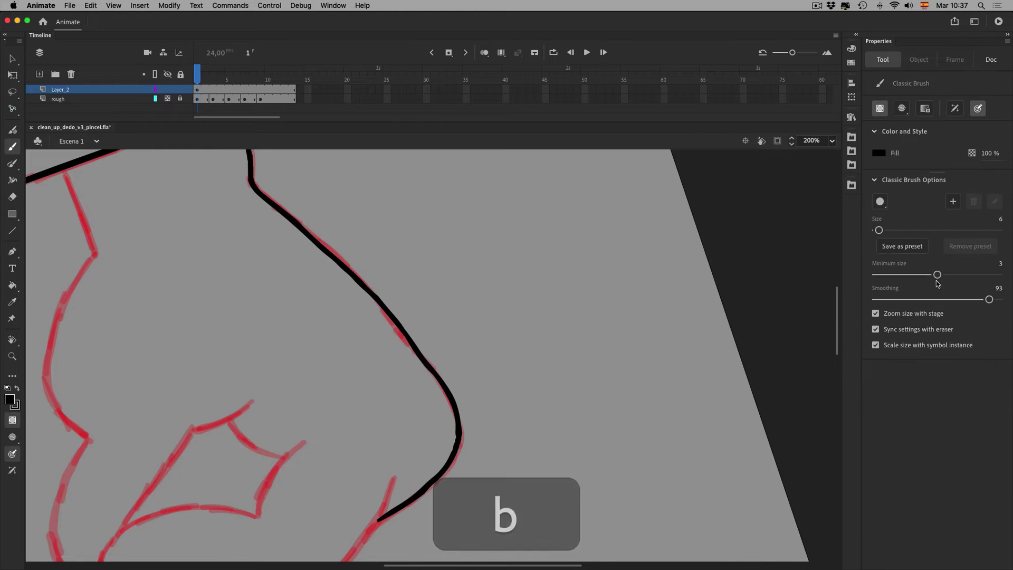
left_click_drag(990, 299, 1001, 300)
key("space")
left_click_drag(387, 517, 453, 344)
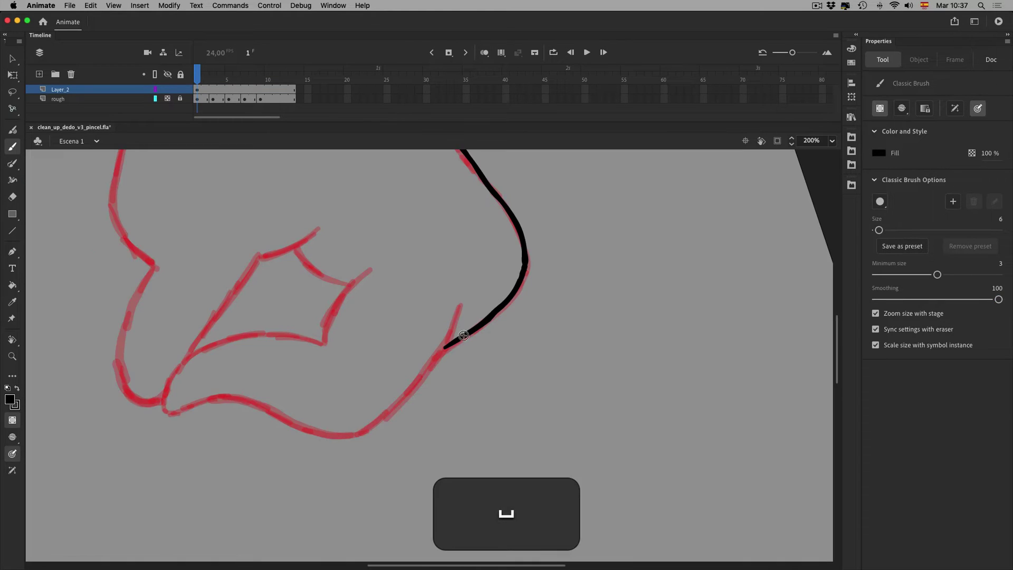
- Try to trace the index finger outline below the knuckle, undoing each attempt
left_click_drag(459, 306, 413, 388)
key("super+z")
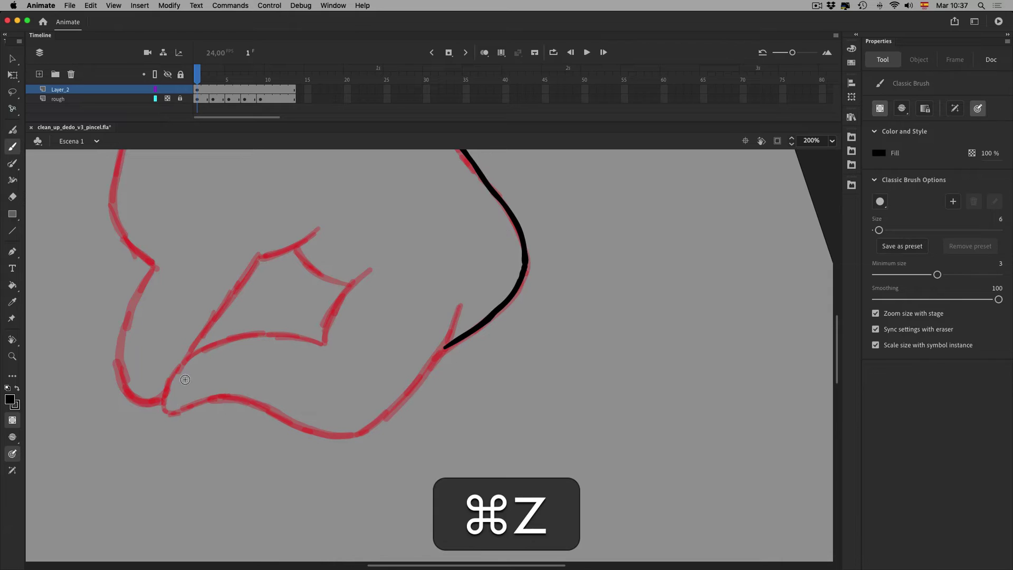
mouse_move(323, 344)
left_mouse_down()
mouse_move(269, 334)
mouse_move(188, 352)
mouse_move(162, 402)
mouse_move(256, 397)
mouse_move(306, 430)
left_mouse_up()
key("super+z")
left_click(817, 5)
left_click(878, 49)
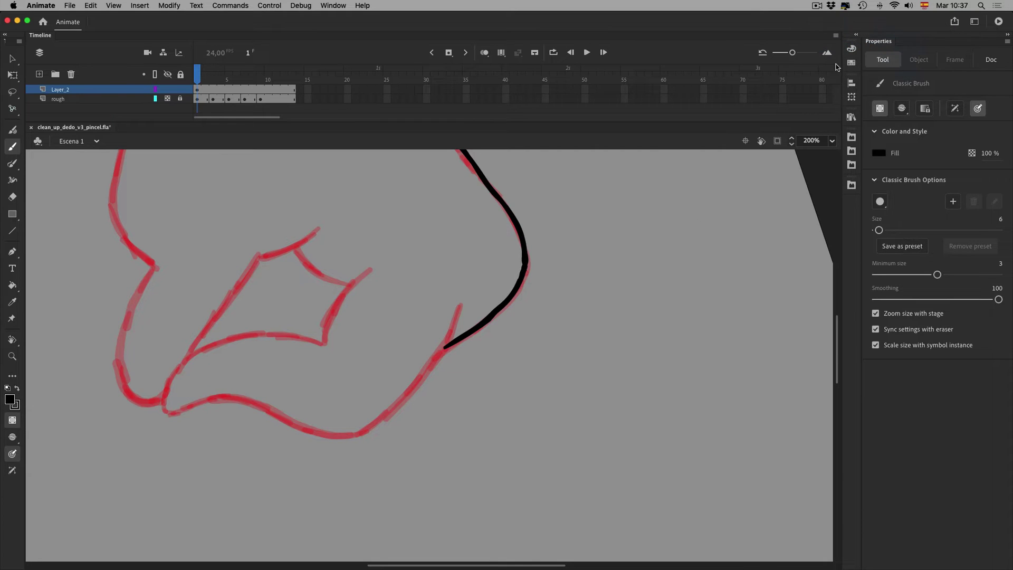
- Reset the stage rotation and merge the back-of-hand and knuckle strokes into one drawing object
left_click(745, 141)
key("space")
mouse_move(496, 294)
left_mouse_down()
mouse_move(606, 371)
mouse_move(636, 379)
left_mouse_up()
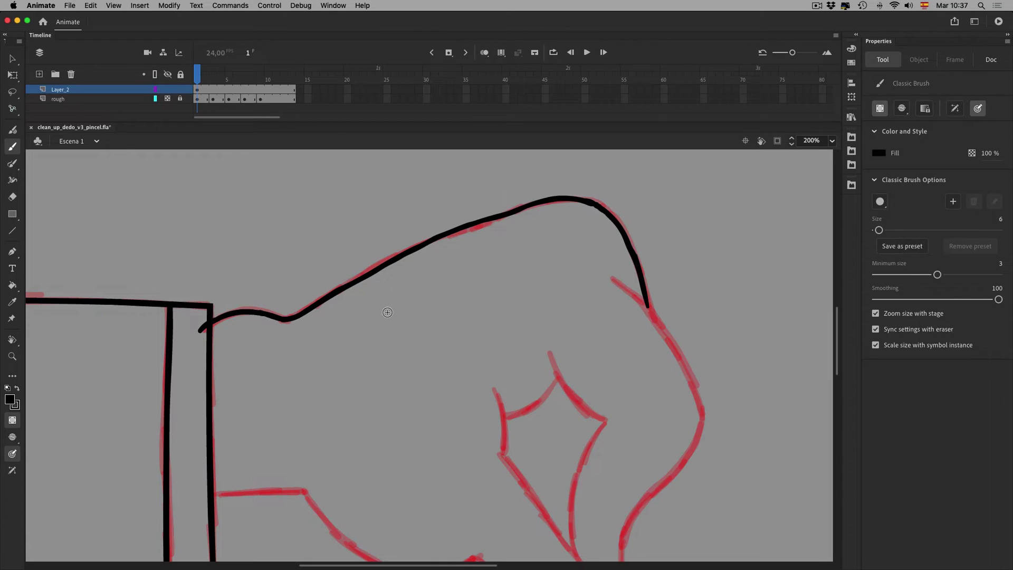
key("v")
left_click(528, 208)
left_click(612, 228, "shift")
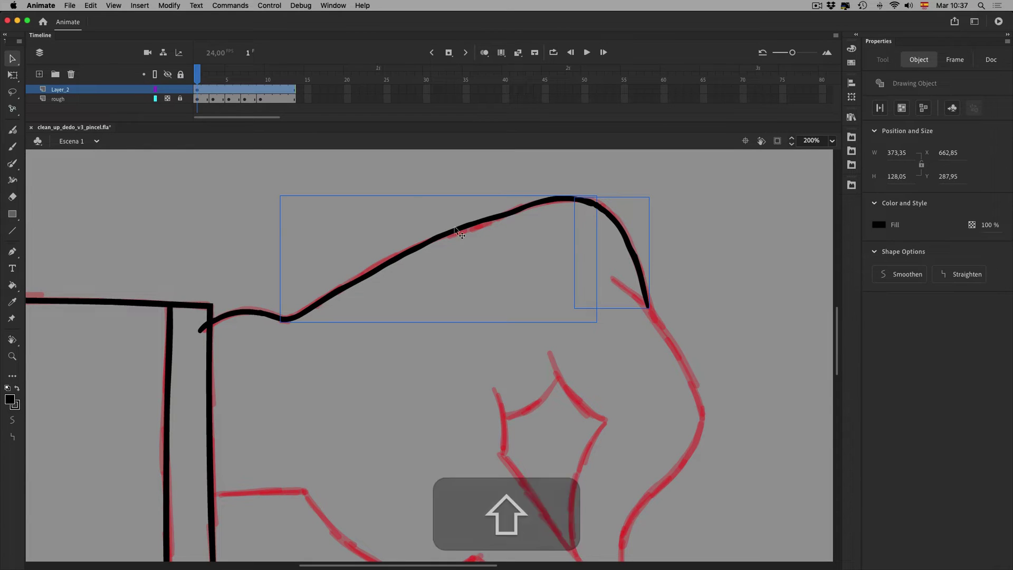
left_click(903, 108)
left_click(688, 207)
- Smoothen the merged stroke running from the wrist over the knuckle
left_click(615, 219)
left_click(907, 280)
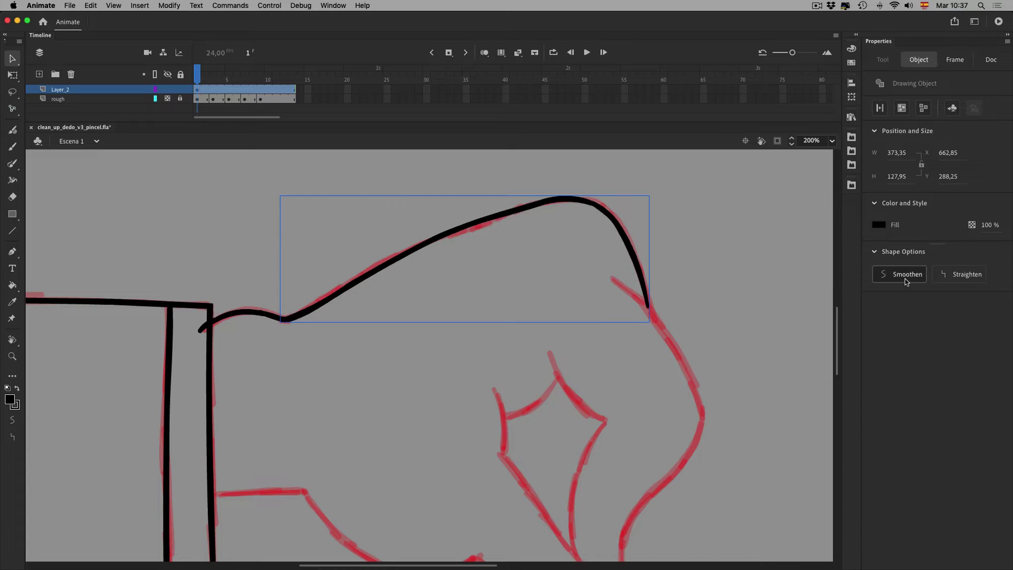
key("super")
- Open the merged drawing object, smoothen just the lassoed bump at the knuckle, and return to Escena 1
double_click(613, 223)
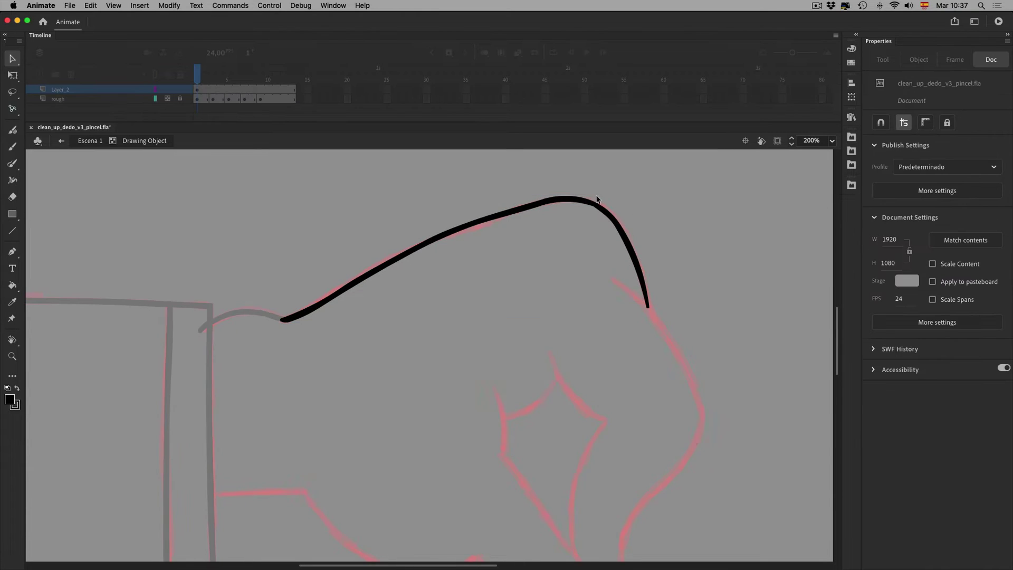
key("l")
mouse_move(618, 183)
left_mouse_down()
mouse_move(629, 236)
mouse_move(626, 195)
left_mouse_up()
left_click(908, 277)
left_click(697, 242)
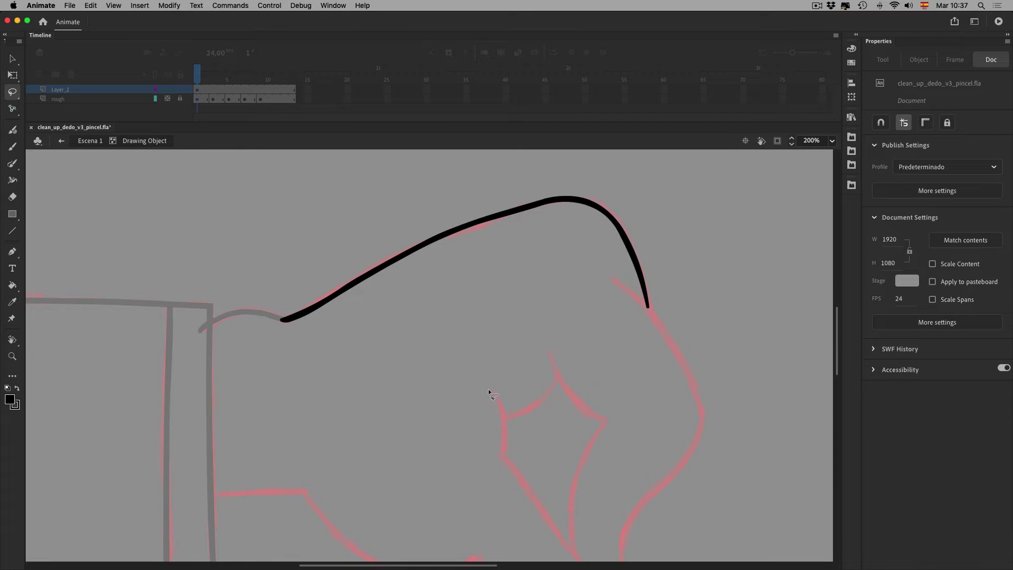
left_click(91, 141)
- Smoothen the short wrist curve beside the cuff
key("space")
left_click_drag(385, 374, 439, 318)
left_click(379, 315)
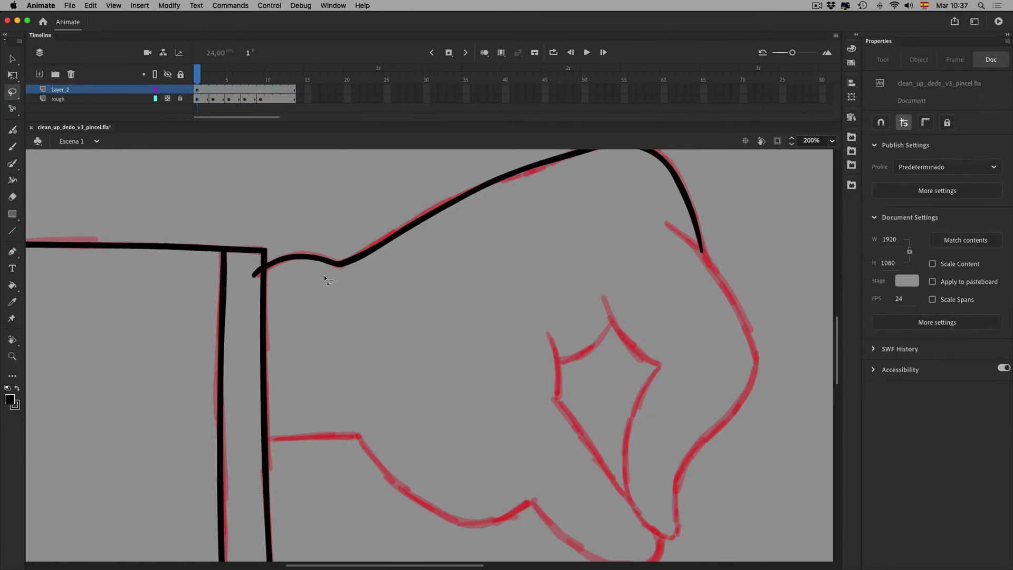
key("v")
left_click(314, 259)
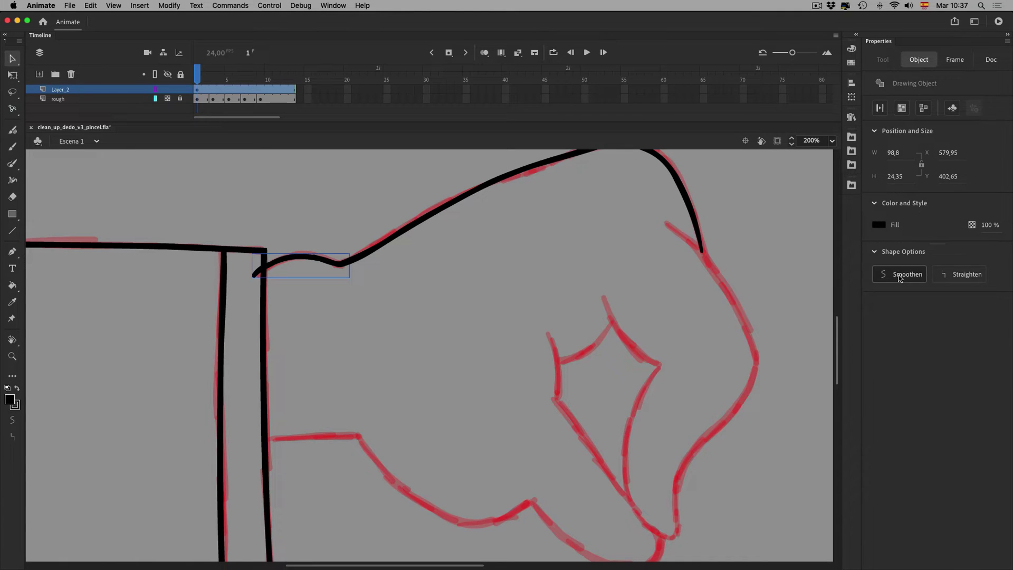
left_click(426, 380)
- Check the black outline at 100% zoom with the rough layer temporarily hidden
key("0")
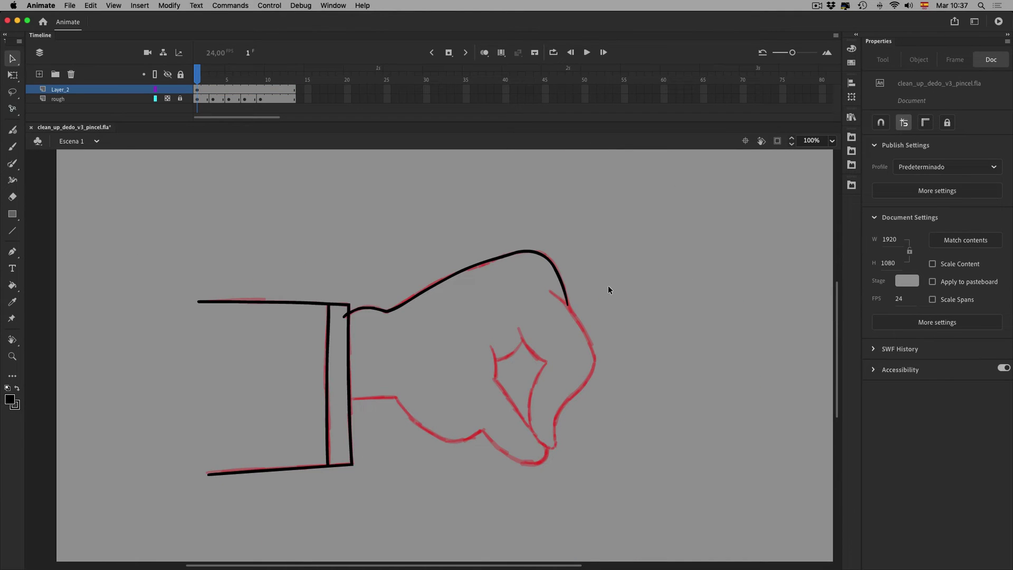
left_click(167, 100)
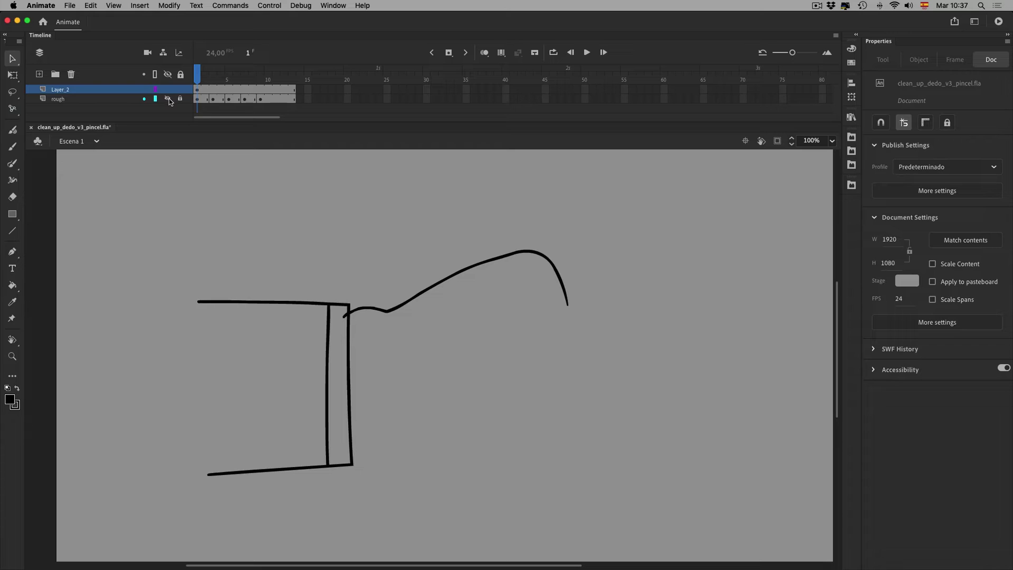
left_click(168, 99)
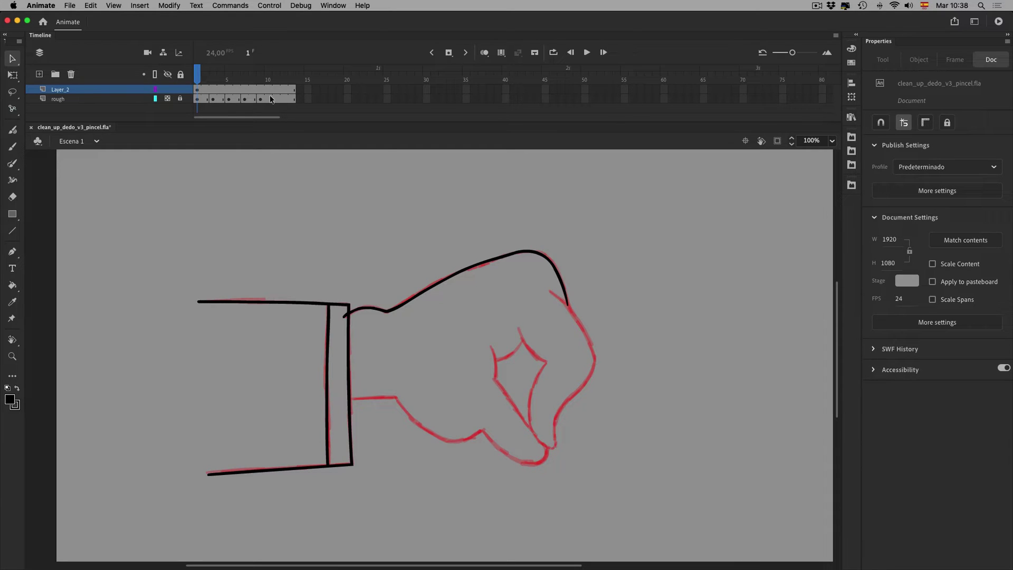
- Add a new layer on top, lock and hide Layer_2, and select the new layer's first frame
left_click(40, 74)
left_click(179, 98)
left_click(167, 99)
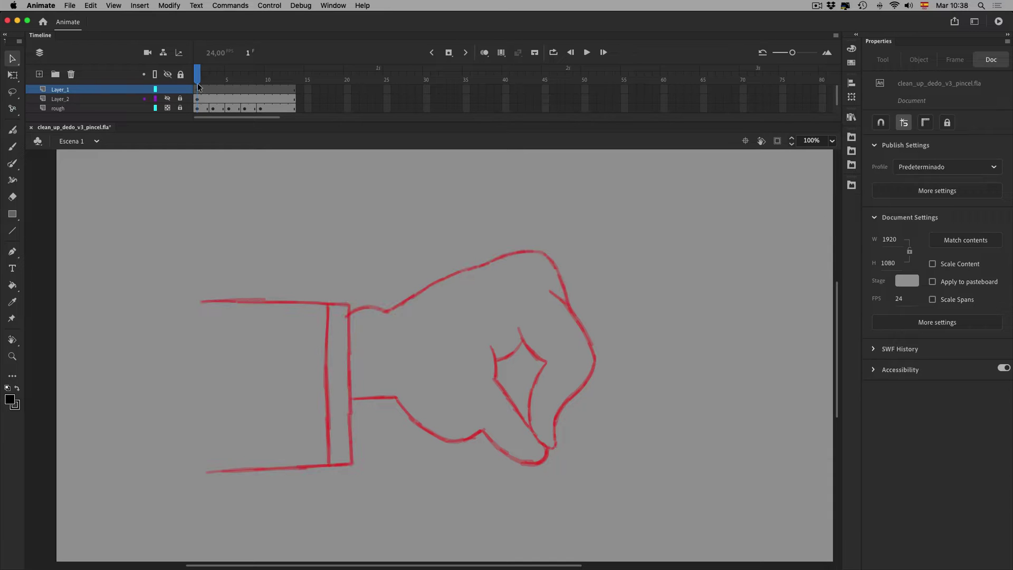
left_click(198, 89)
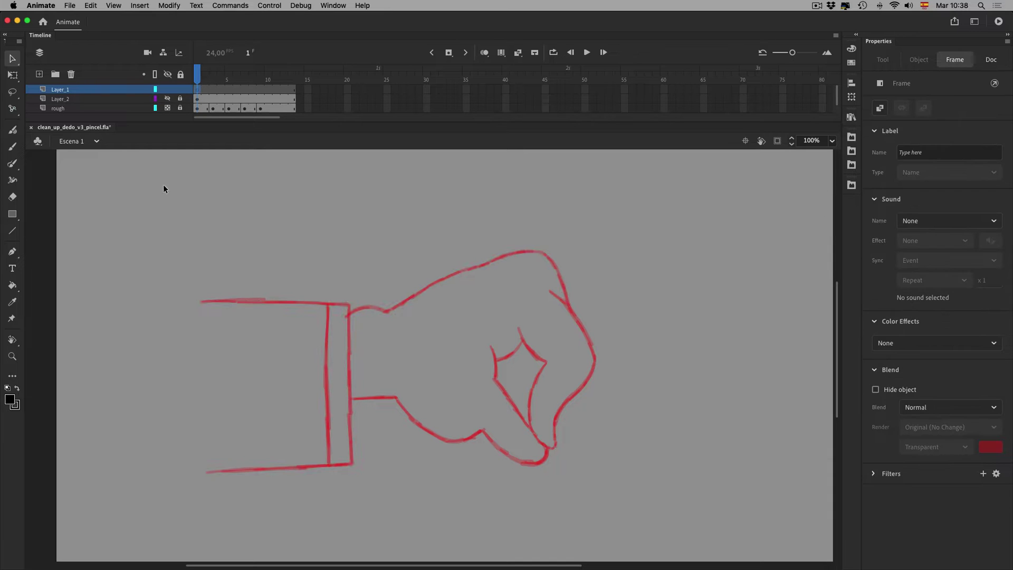
- Try tracing the short wrist curve with the Fluid Brush, with stabilizer and curve smoothing at 100
left_click(13, 131)
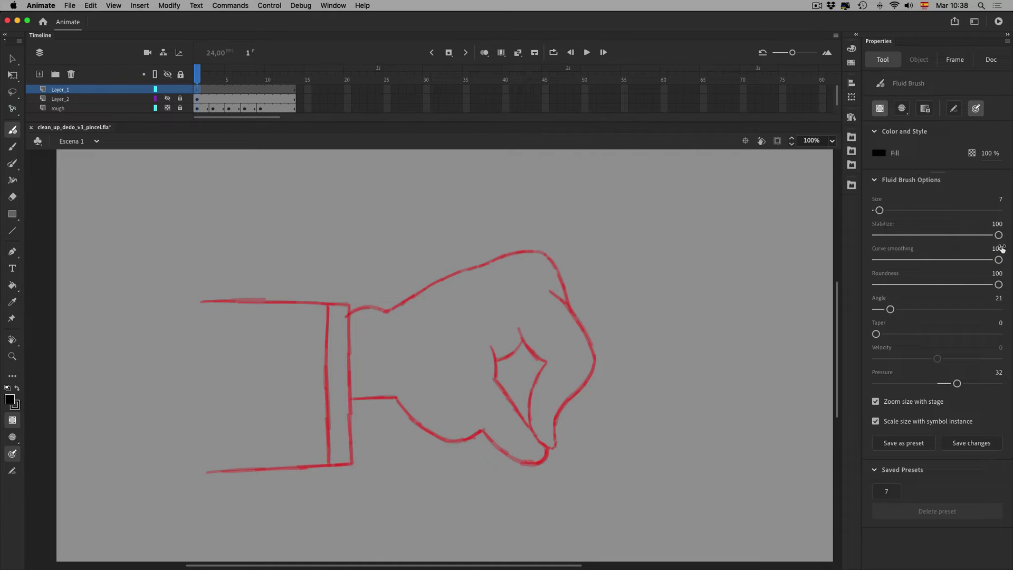
left_click_drag(999, 235, 996, 264)
left_click(954, 108)
left_click_drag(343, 320, 388, 310)
key("super+z")
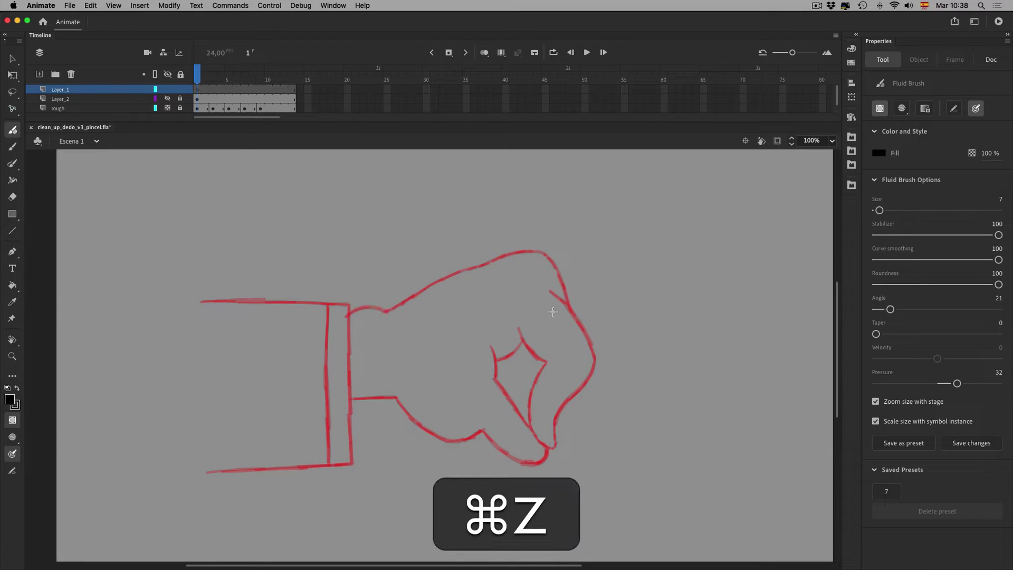
- Trace the cuff's outer edge with the Classic Brush, extending the stroke past both sleeve edges, and undo the stray mark on the hand
key("i")
key("space")
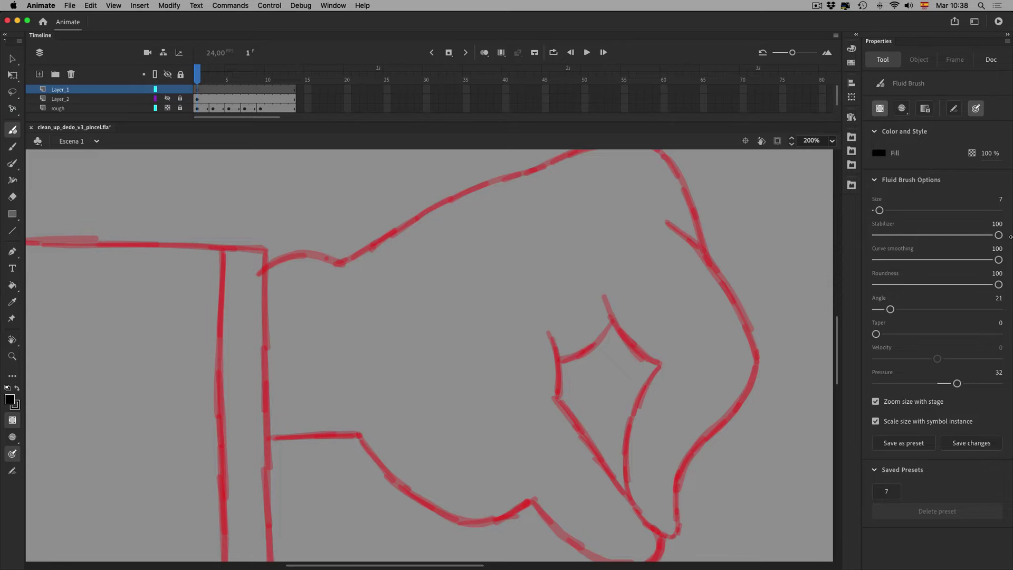
left_click_drag(341, 178, 347, 530)
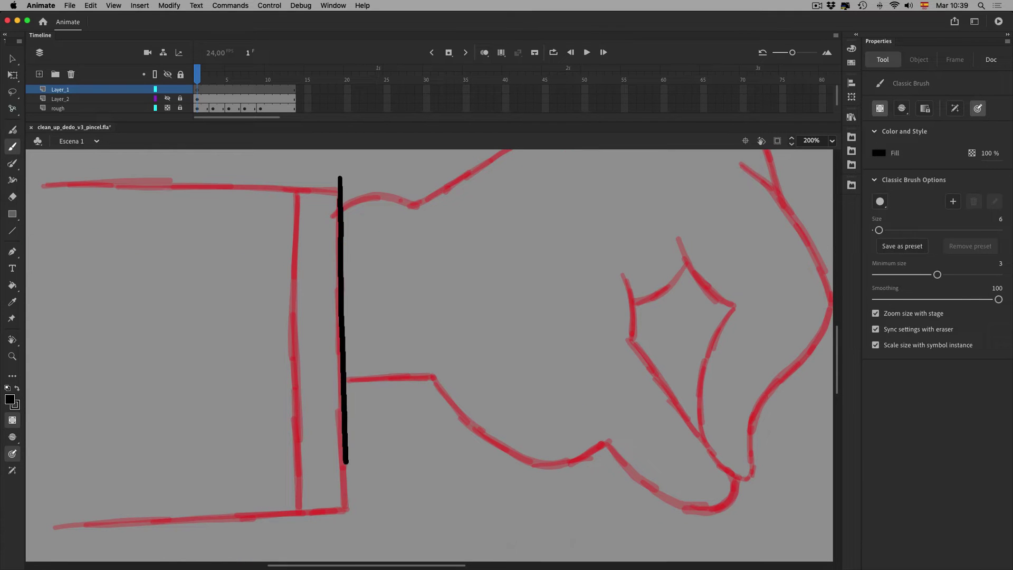
key("space")
mouse_move(527, 337)
left_mouse_down()
mouse_move(681, 360)
mouse_move(597, 326)
left_mouse_up()
key("space")
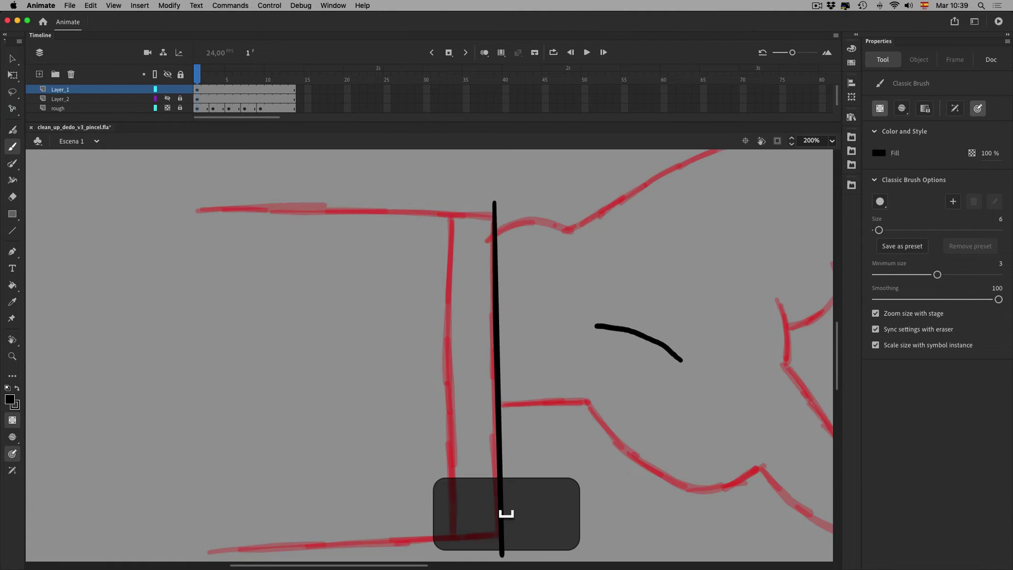
key("super+z")
- Rotate the stage and trace the sleeve's upper edge with the Fluid Brush at size 6, redoing the stroke until it fits
key("shift+space")
mouse_move(432, 359)
left_mouse_down()
mouse_move(455, 392)
mouse_move(464, 384)
left_mouse_up()
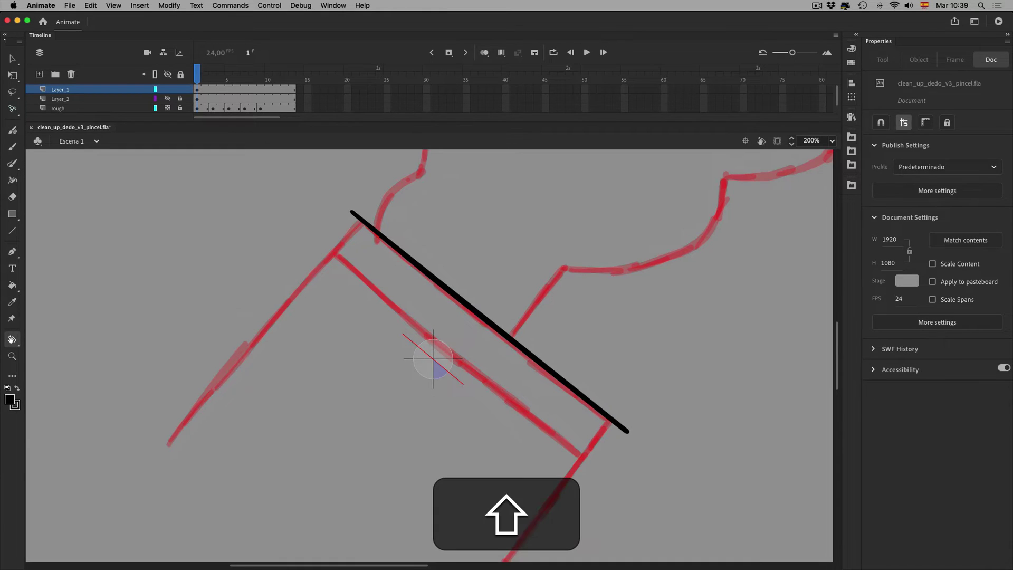
key("shift+b")
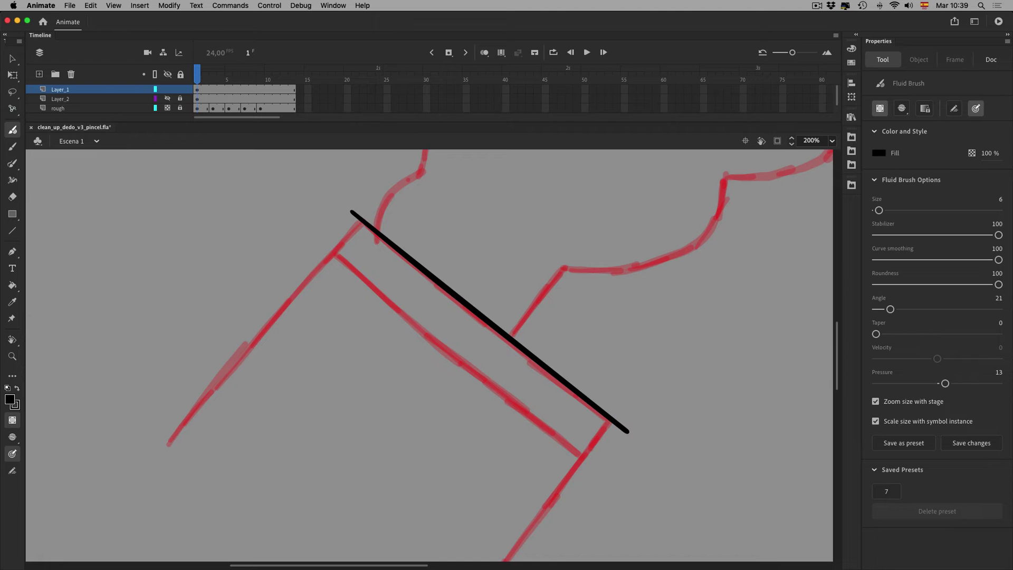
left_click_drag(374, 211, 140, 468)
key("super+z")
left_click_drag(362, 214, 260, 320)
key("super+z")
left_click_drag(373, 210, 140, 477)
key("super+z")
left_click_drag(370, 212, 238, 355)
key("super+z")
mouse_move(364, 213)
left_mouse_down()
mouse_move(142, 471)
mouse_move(85, 323)
left_mouse_up()
- Trace the sleeve's lower edge with the Fluid Brush, running the stroke past the cuff corner
key("space")
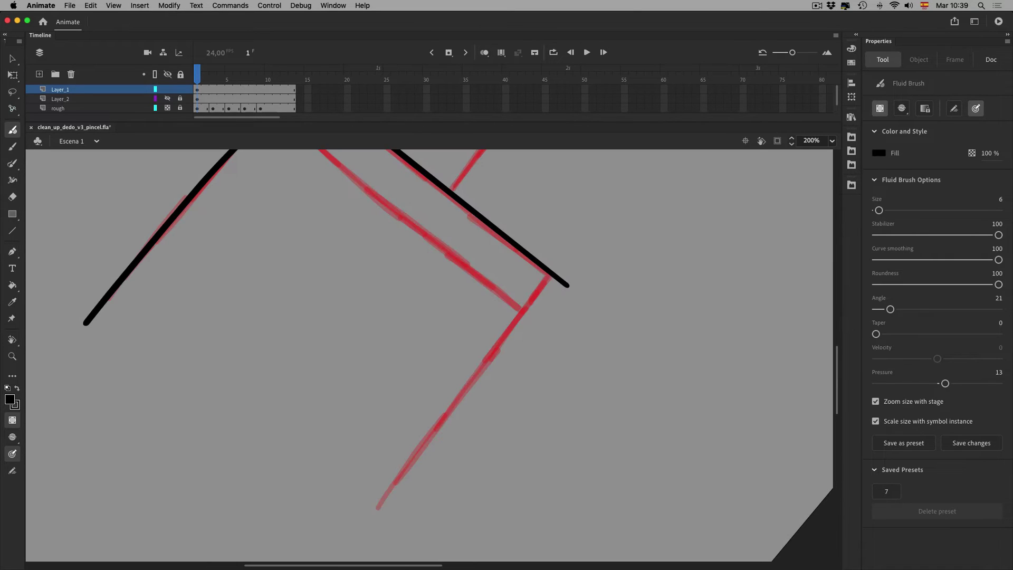
mouse_move(563, 262)
left_mouse_down()
mouse_move(458, 387)
mouse_move(272, 309)
left_mouse_up()
key("super+z")
key("space")
mouse_move(372, 184)
left_mouse_down()
mouse_move(187, 445)
mouse_move(234, 549)
left_mouse_up()
key("space")
left_click_drag(414, 298, 492, 398)
- Reset the stage rotation and trace the cuff's inner line with the Fluid Brush, extending past both sleeve edges
left_click(745, 141)
key("space")
left_click_drag(369, 343, 589, 315)
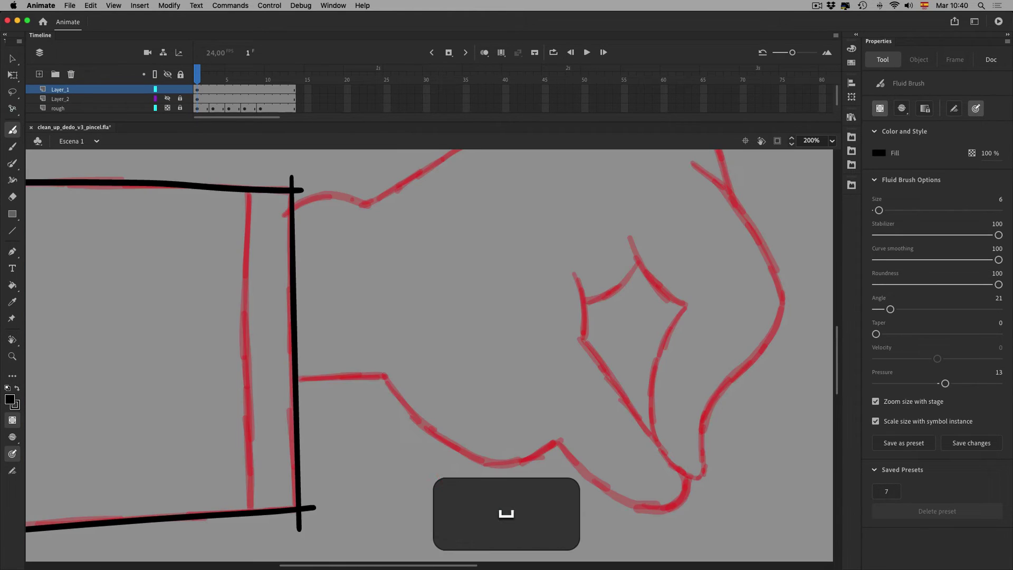
mouse_move(247, 177)
left_mouse_down()
mouse_move(233, 511)
mouse_move(248, 178)
mouse_move(247, 541)
left_mouse_up()
key("super+z")
key("super+z")
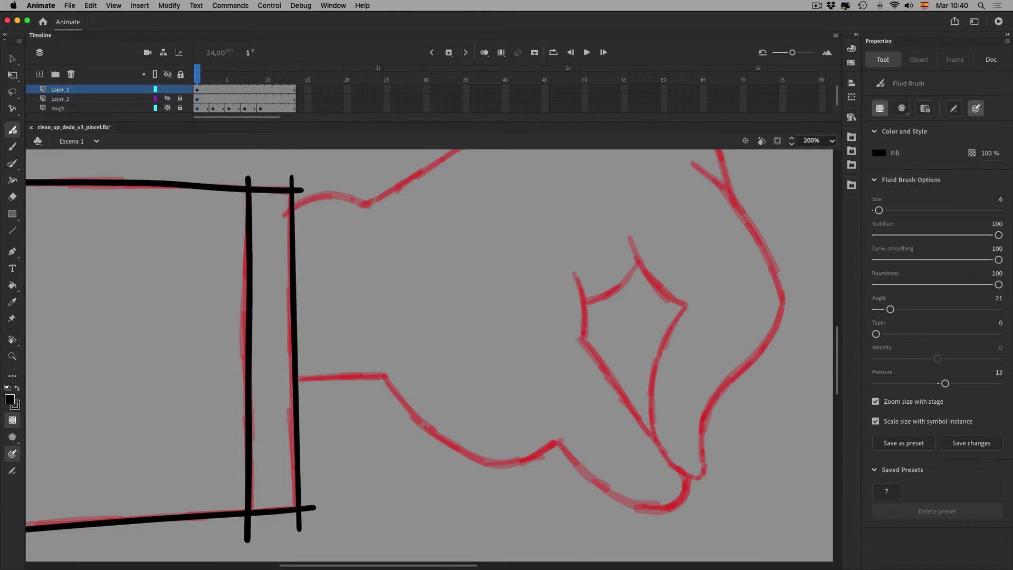
key("0")
key("z")
left_click_drag(187, 222, 591, 494)
mouse_move(331, 188)
left_mouse_down()
mouse_move(428, 289)
mouse_move(515, 326)
left_mouse_up()
key("v")
left_click_drag(196, 235, 419, 328)
key("0")
key("1")
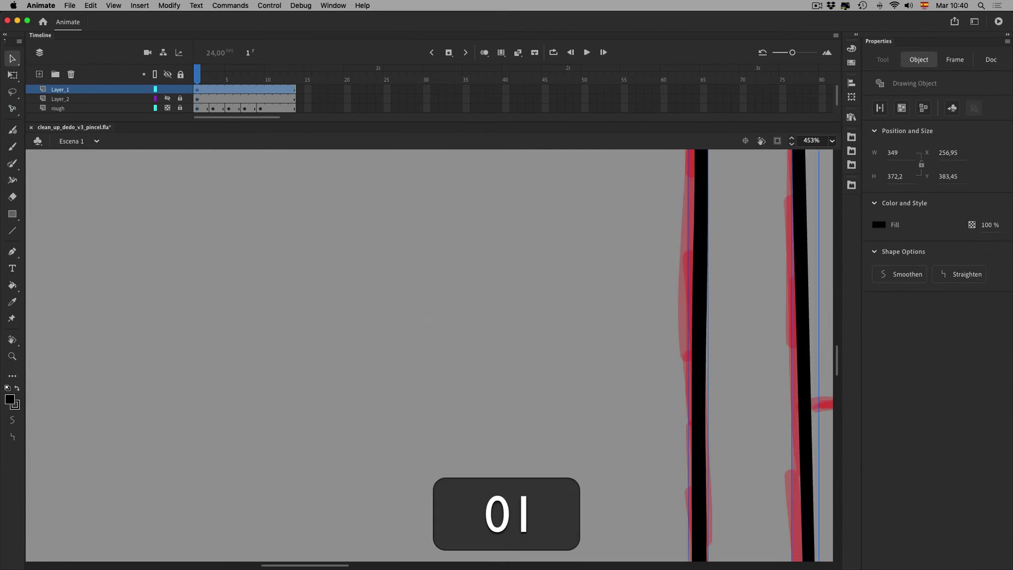
key("super+1")
key("super+space")
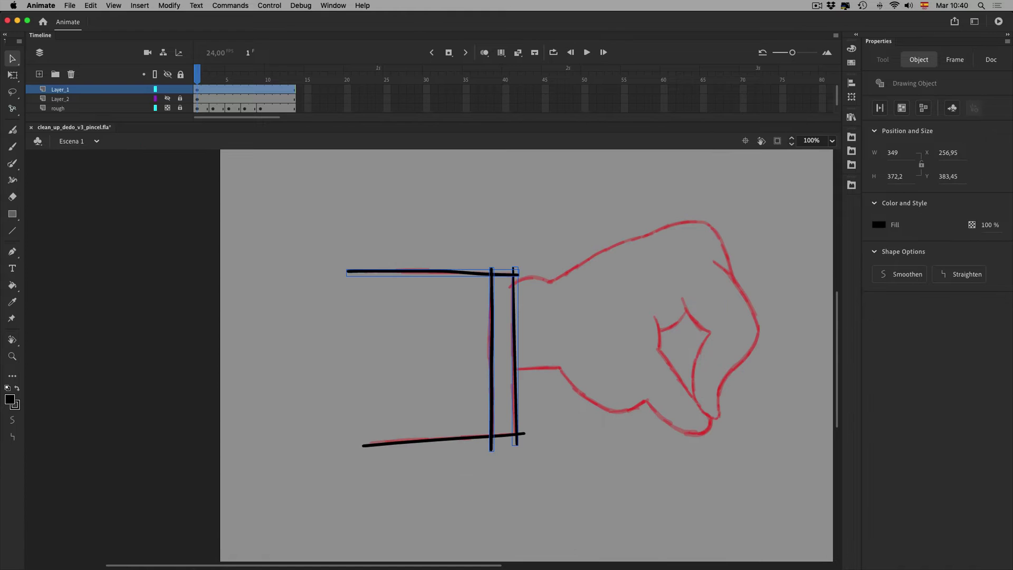
- Trim the end of the cuff's outer line that sticks out above the sleeve's upper edge
key("z")
left_click_drag(464, 251, 562, 307)
key("v")
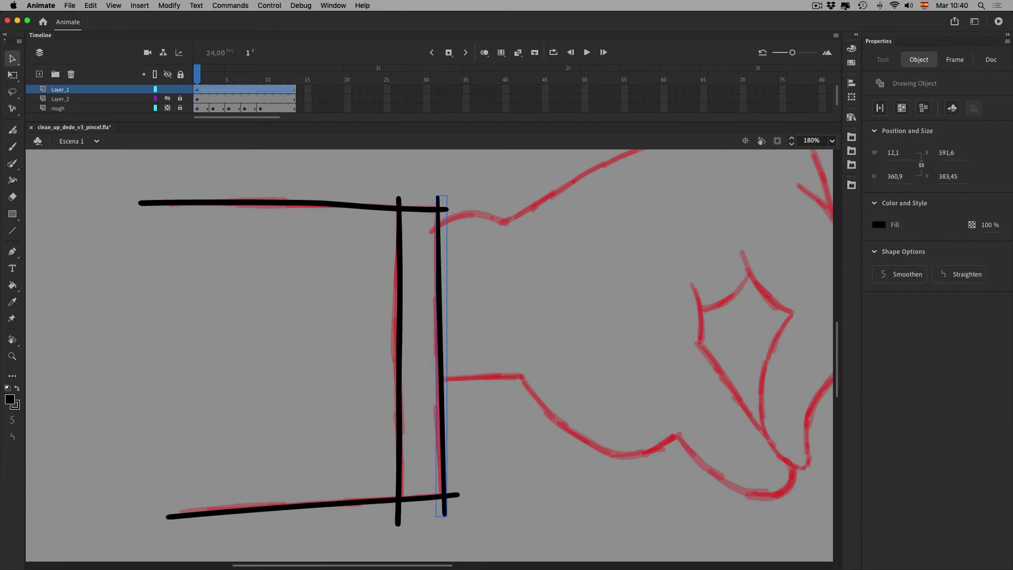
left_click(431, 367)
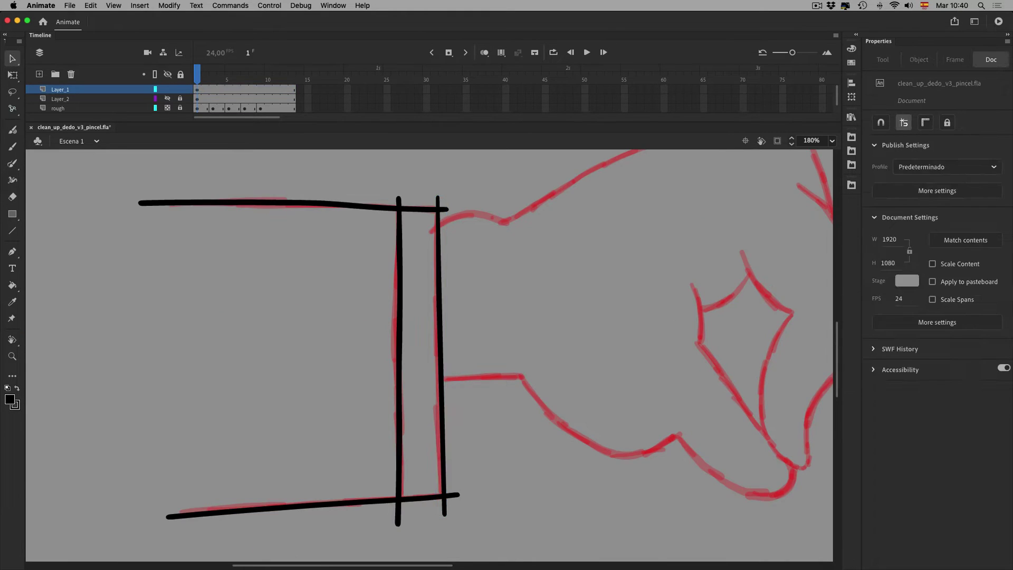
double_click(440, 367)
left_click_drag(444, 198, 434, 206)
key("super+e")
- Trim both ends of the cuff's inner line where they overshoot the sleeve's upper and lower edges
double_click(399, 367)
key("super+e")
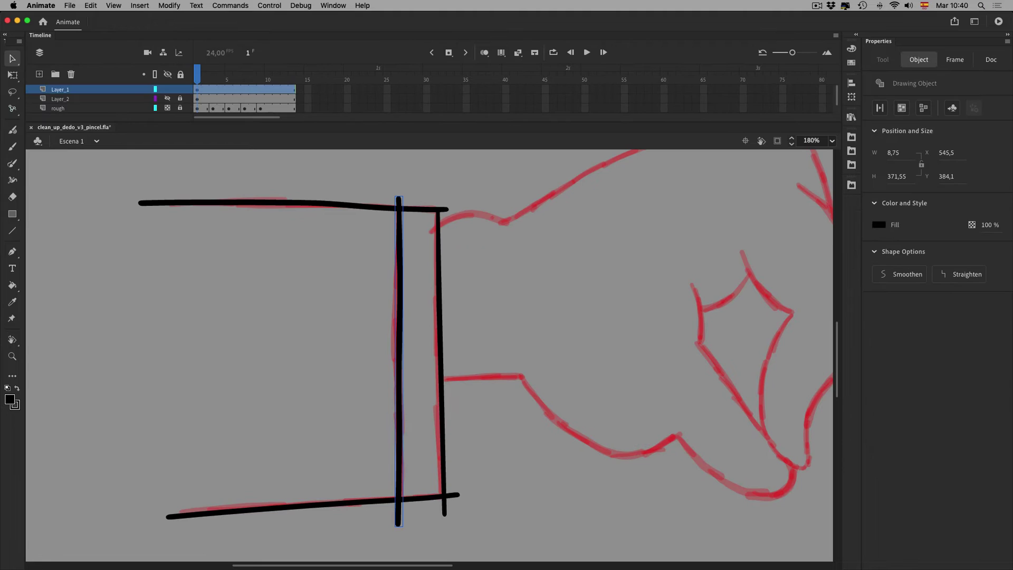
double_click(399, 211)
left_click_drag(389, 182, 408, 209)
key("BackSpace")
double_click(417, 190)
left_click(417, 370)
double_click(399, 475)
left_click_drag(375, 501, 413, 544)
key("BackSpace")
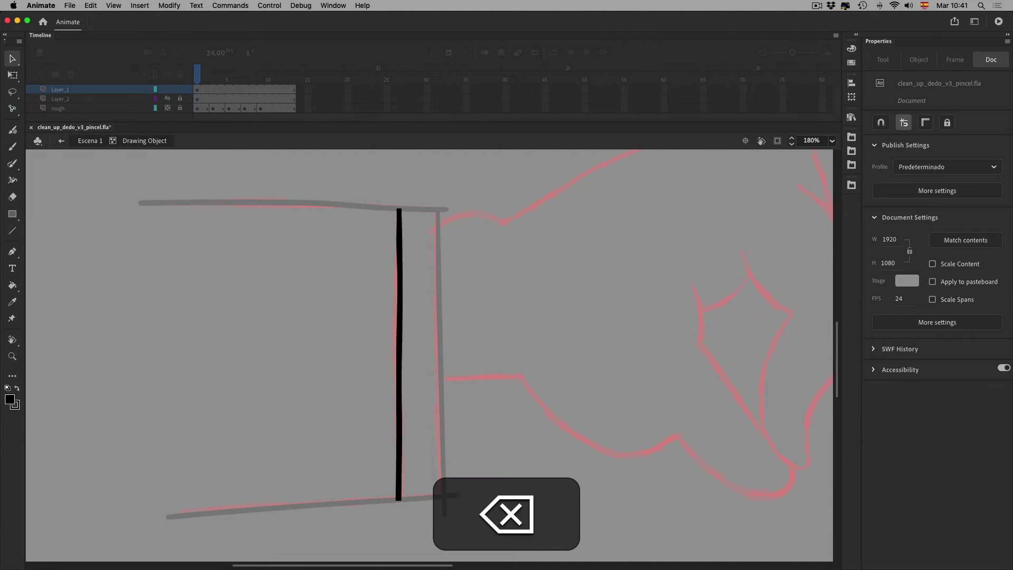
- Trim the overshooting ends of the cuff's outer line and the sleeve's lower edge at the lower cuff corner
double_click(422, 528)
double_click(443, 464)
key("BackSpace")
key("super+e")
key("super+e")
double_click(469, 465)
double_click(452, 496)
mouse_move(446, 478)
left_mouse_down()
mouse_move(474, 517)
mouse_move(454, 253)
mouse_move(492, 507)
left_mouse_up()
key("BackSpace")
- Trim the end of the sleeve's upper edge that runs past the upper cuff corner
key("i")
double_click(469, 253)
left_click_drag(465, 191, 472, 417)
double_click(470, 307)
mouse_move(517, 355)
left_mouse_down()
mouse_move(463, 276)
mouse_move(444, 194)
left_mouse_up()
key("BackSpace")
double_click(464, 276)
left_click(464, 276)
key("super+1")
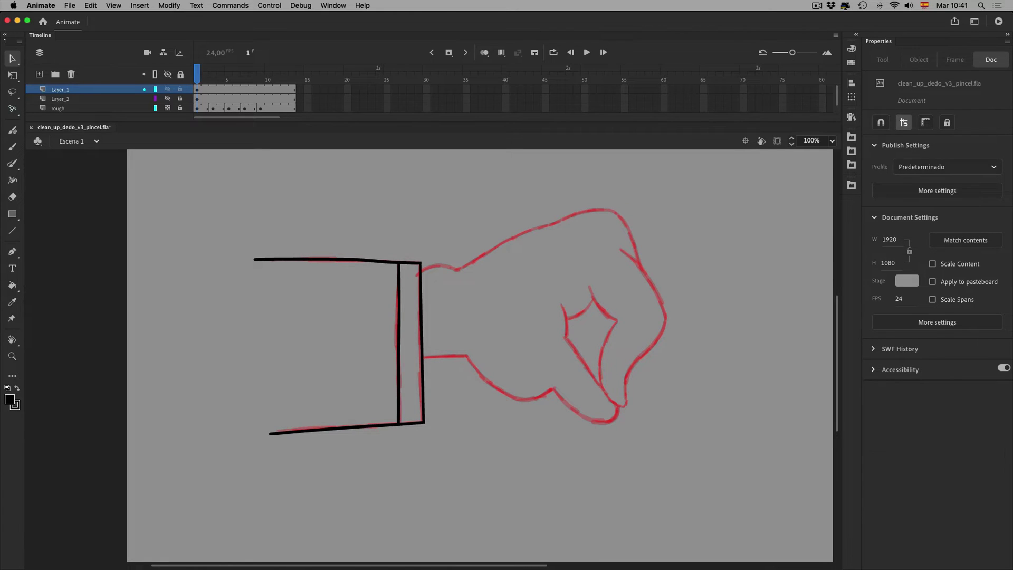
- Rename the sleeve layer to "manga", lock it, and add a new layer above it for the hand
double_click(61, 89)
type("manga")
key("Return")
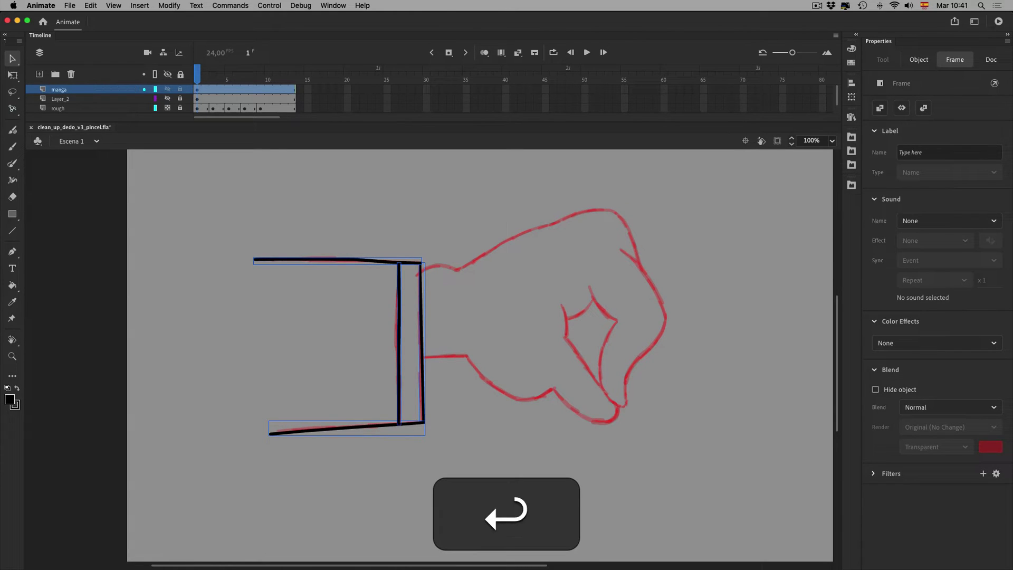
left_click(40, 74)
left_click(198, 89)
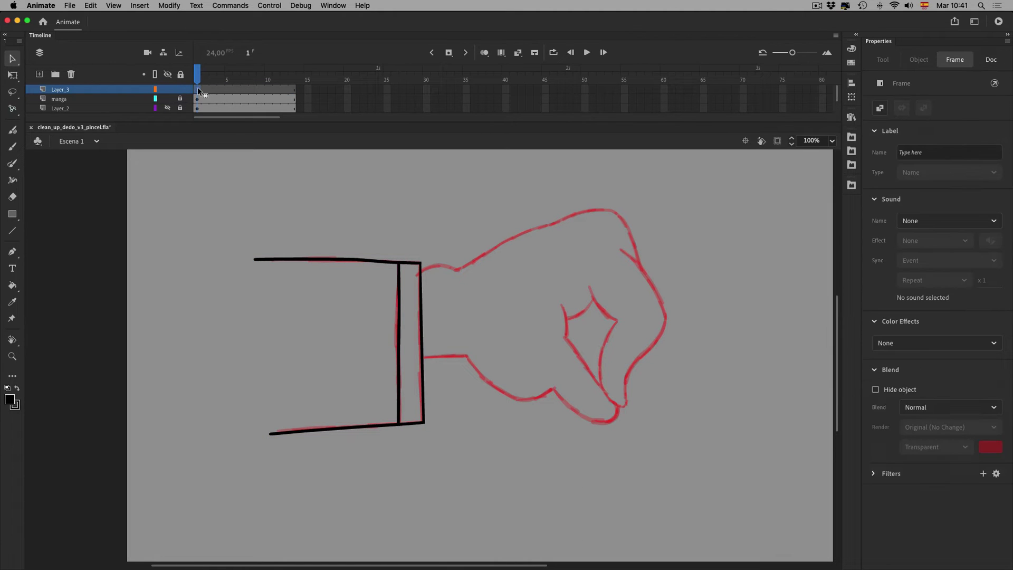
- Trace the wrist bump and the back of the hand up to the knuckle with the Fluid Brush at size 6
left_click(12, 356)
left_click_drag(411, 216, 789, 406)
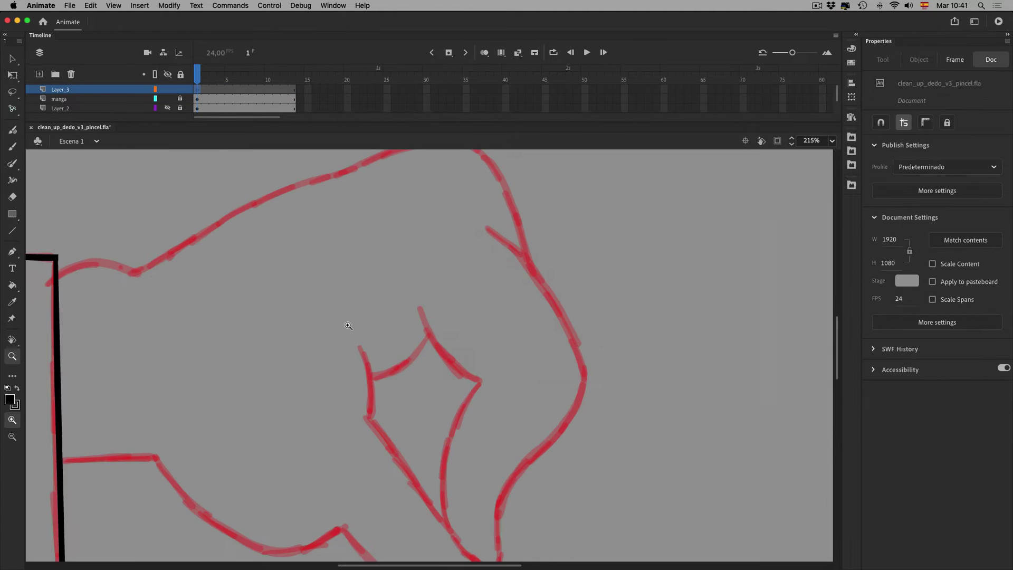
key("space")
left_click_drag(409, 148, 670, 226)
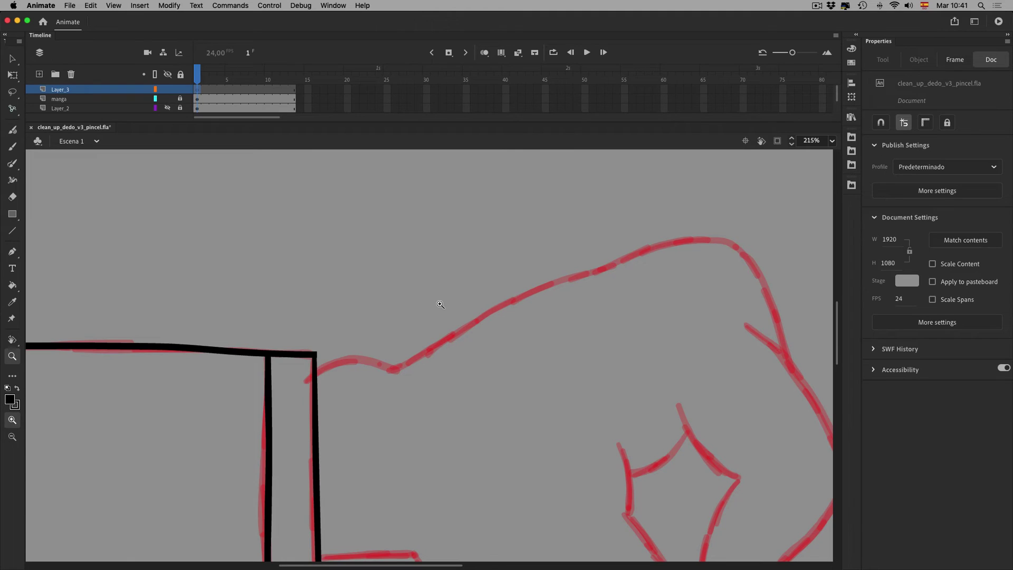
left_click(12, 129)
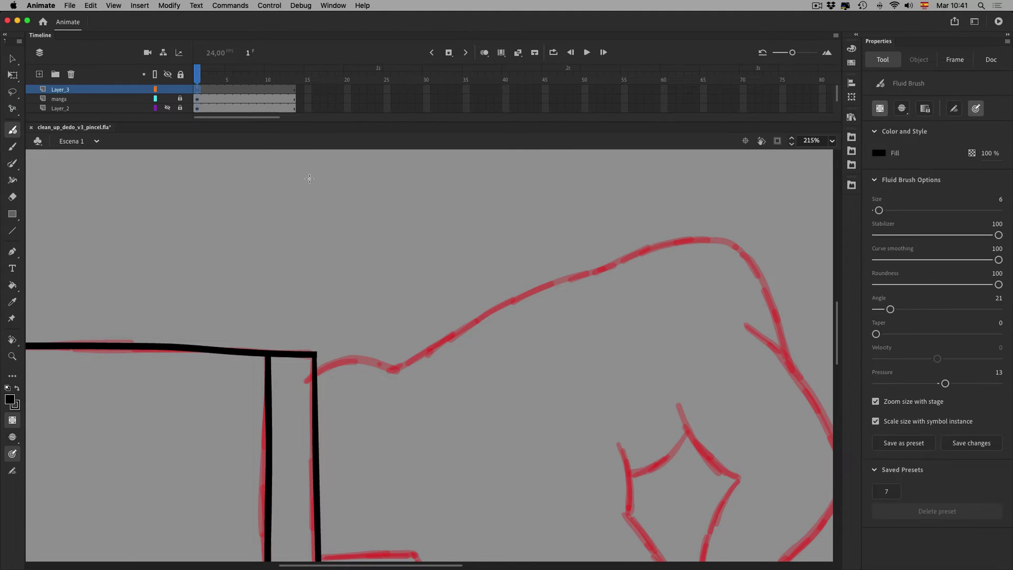
key("0")
key("space")
left_click_drag(652, 298, 602, 201)
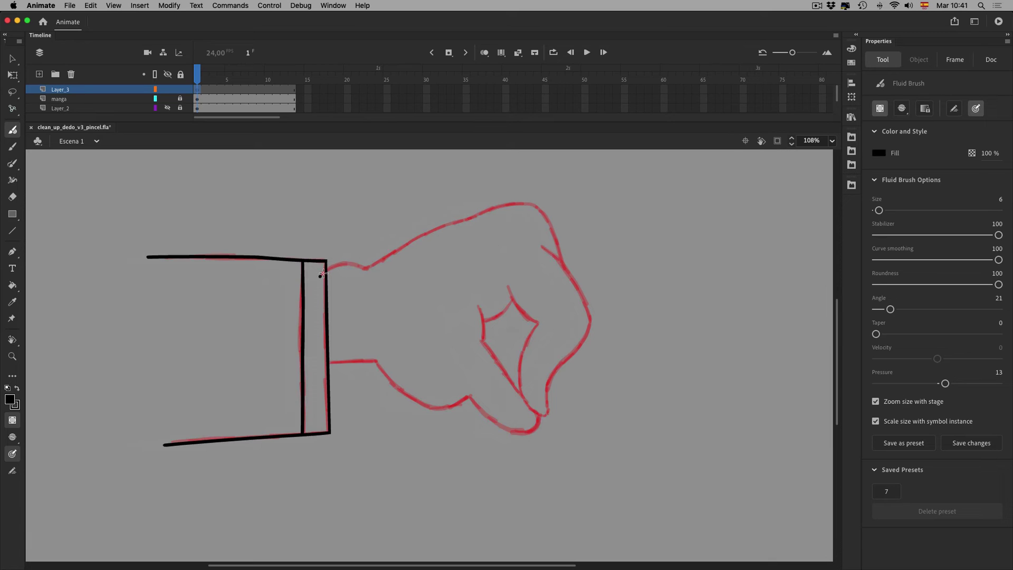
mouse_move(373, 271)
left_mouse_down()
mouse_move(397, 274)
mouse_move(365, 269)
mouse_move(433, 230)
mouse_move(514, 204)
mouse_move(536, 208)
mouse_move(561, 252)
left_mouse_up()
key("super+z")
- Trace the bent index finger's outer and inner contours down to the fingertip, redoing strokes that do not fit
mouse_move(536, 207)
left_mouse_down()
mouse_move(587, 302)
mouse_move(589, 337)
mouse_move(558, 368)
mouse_move(550, 420)
left_mouse_up()
key("super+z")
mouse_move(510, 293)
left_mouse_down()
mouse_move(541, 324)
mouse_move(522, 358)
mouse_move(533, 411)
left_mouse_up()
key("space")
left_click_drag(489, 330, 523, 338)
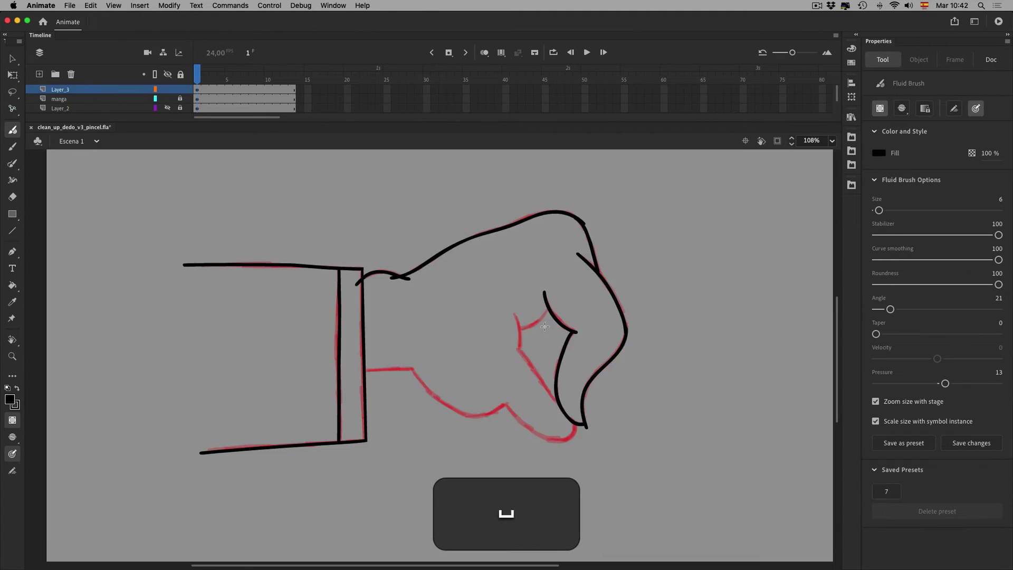
- Trace the remaining edges of the opening between the index finger and the thumb
key("i")
mouse_move(599, 297)
left_mouse_down()
mouse_move(630, 292)
mouse_move(660, 263)
left_mouse_up()
key("cmd+z")
mouse_move(596, 269)
left_mouse_down()
mouse_move(605, 338)
mouse_move(683, 454)
left_mouse_up()
left_click_drag(645, 366, 542, 220)
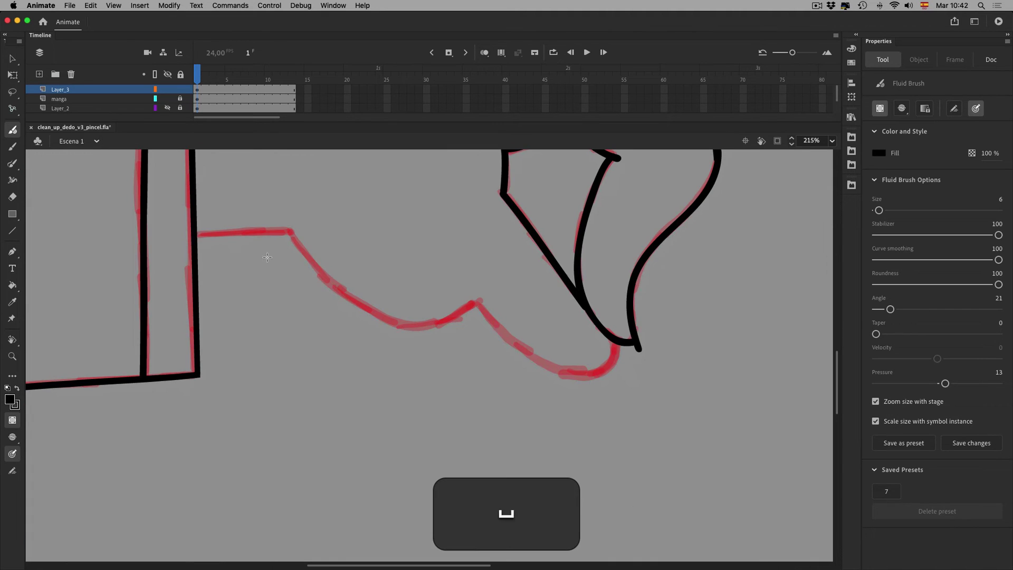
- Trace the lower wrist line and the palm's lower contour from the cuff to the base of the thumb tip
mouse_move(191, 234)
left_mouse_down()
mouse_move(292, 230)
mouse_move(352, 300)
mouse_move(399, 322)
mouse_move(451, 317)
mouse_move(611, 376)
left_mouse_up()
key("super+z")
key("super+z")
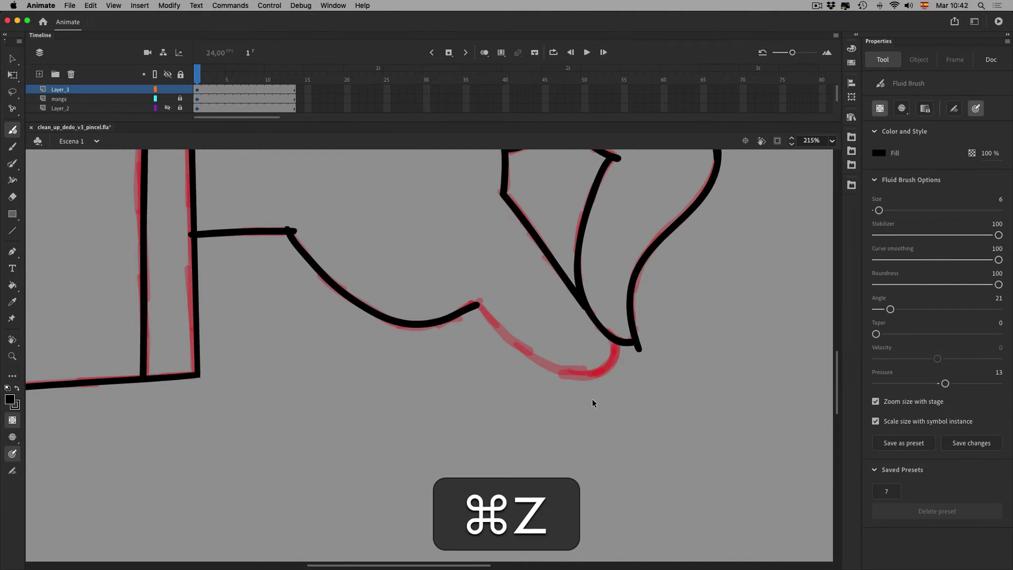
- Rotate the stage and trace the thumb tip's curved contour with the Fluid Brush
key("space")
left_click_drag(666, 312, 537, 347)
left_click(761, 141)
left_click_drag(607, 245, 276, 280)
key("space")
left_click_drag(541, 355, 413, 283)
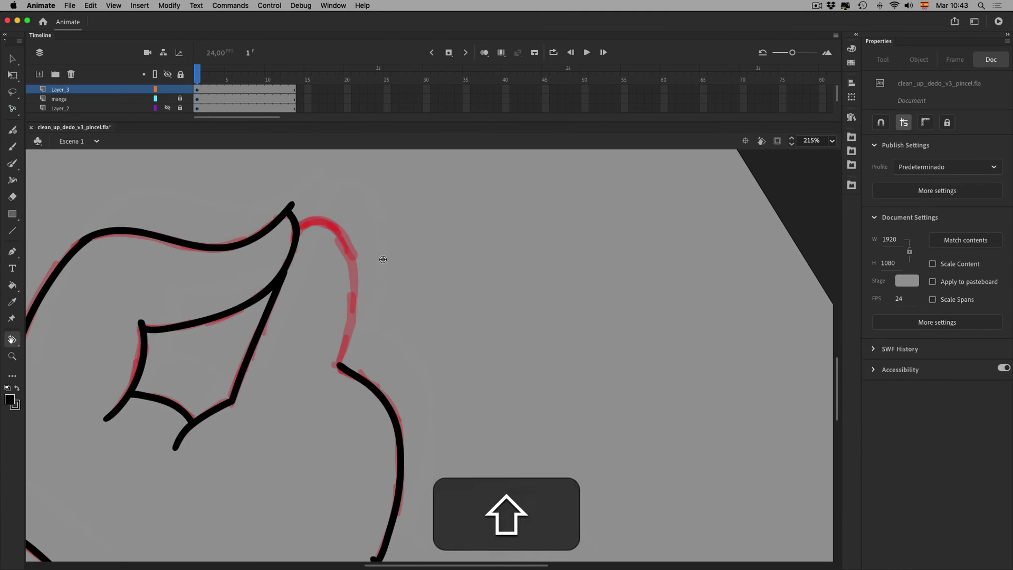
key("shift+b")
mouse_move(305, 224)
left_mouse_down()
mouse_move(341, 235)
mouse_move(353, 291)
mouse_move(338, 368)
left_mouse_up()
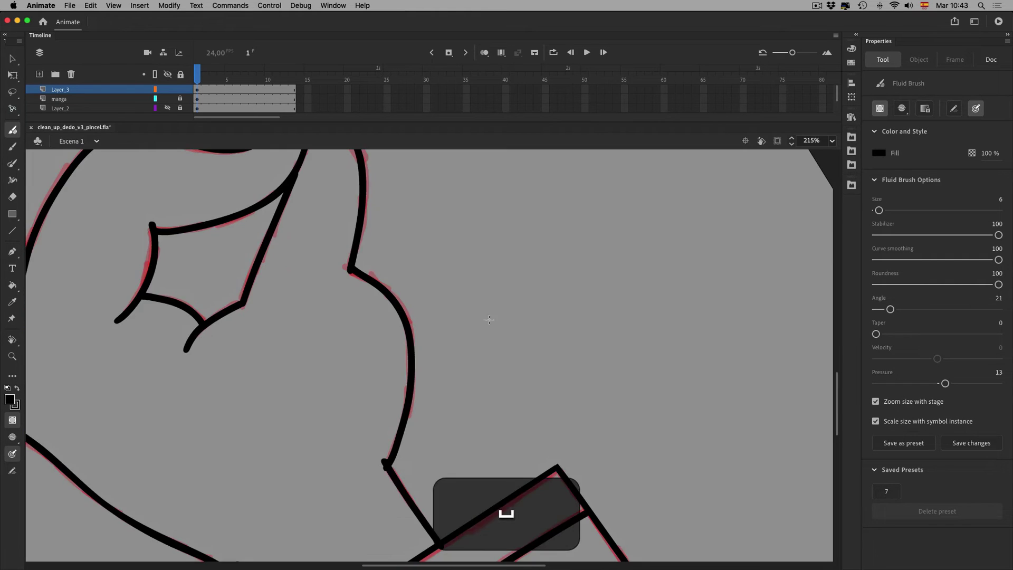
- Combine the back-of-hand stroke and the knuckle stroke into a single drawing object
key("super+1")
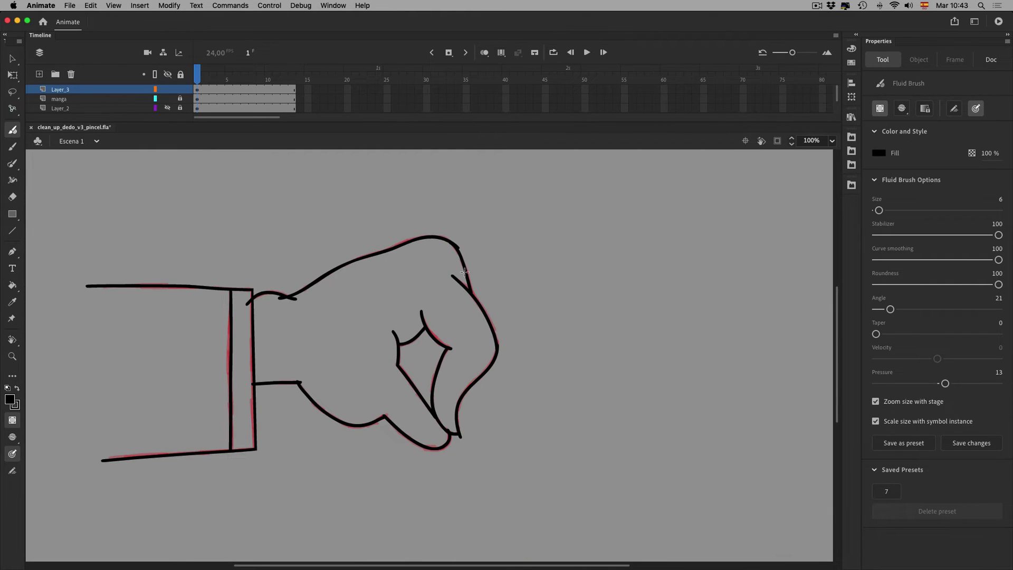
key("v")
left_click(463, 266)
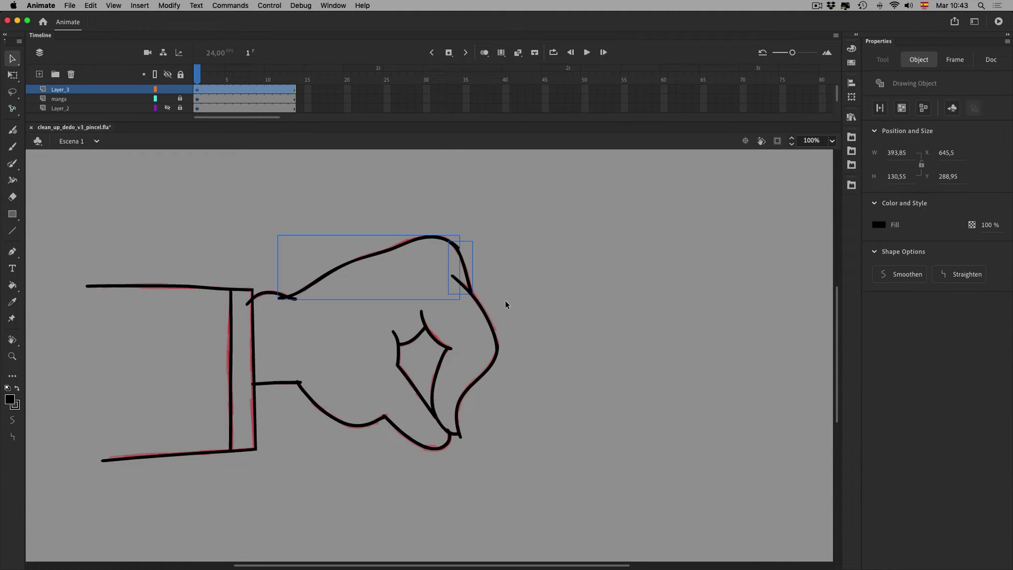
left_click(902, 108)
- Open the combined stroke for editing and delete the overlapping spur at the knuckle
double_click(460, 251)
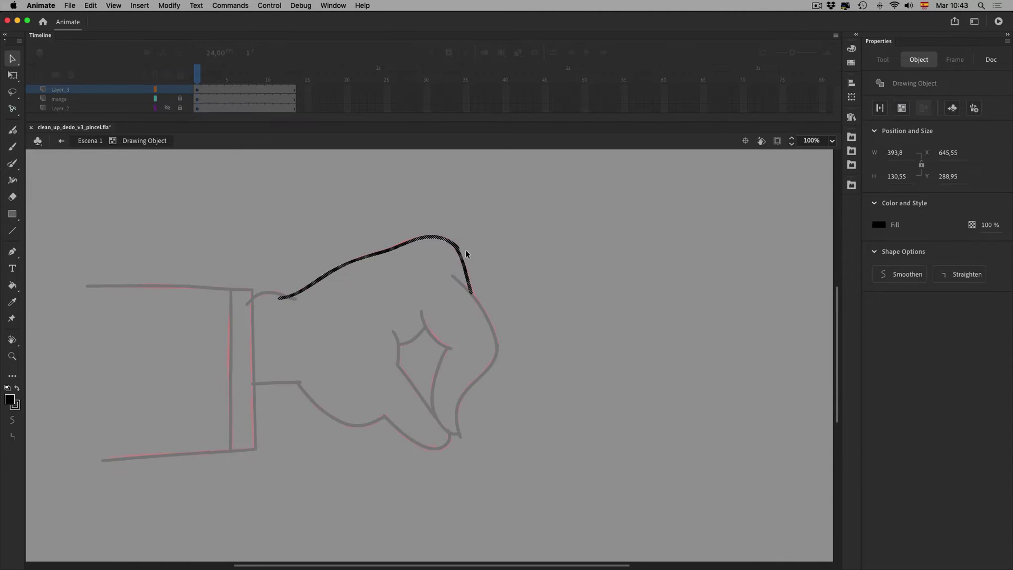
left_click(467, 250)
key("i")
key("i")
left_click_drag(558, 227, 391, 491)
left_click_drag(484, 231, 476, 313)
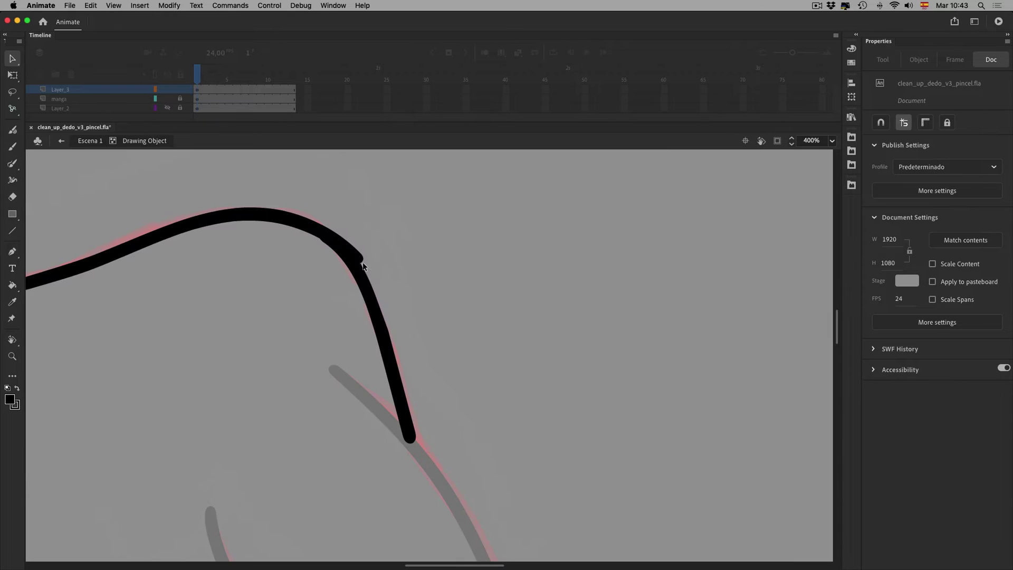
left_click(338, 236)
key("Delete")
- Smooth the knuckle section where the two strokes join, and leave the drawing object
left_click_drag(283, 211, 377, 299)
left_click(905, 275)
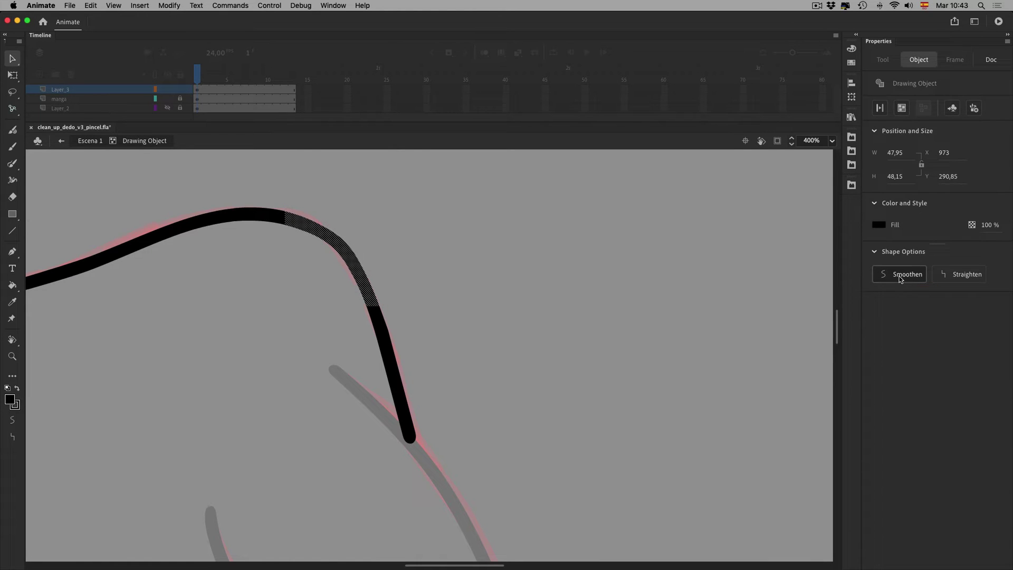
left_click(565, 356)
key("Delete")
double_click(557, 360)
left_click(575, 374)
key("super+1")
mouse_move(469, 396)
left_mouse_down()
mouse_move(523, 264)
mouse_move(524, 280)
left_mouse_up()
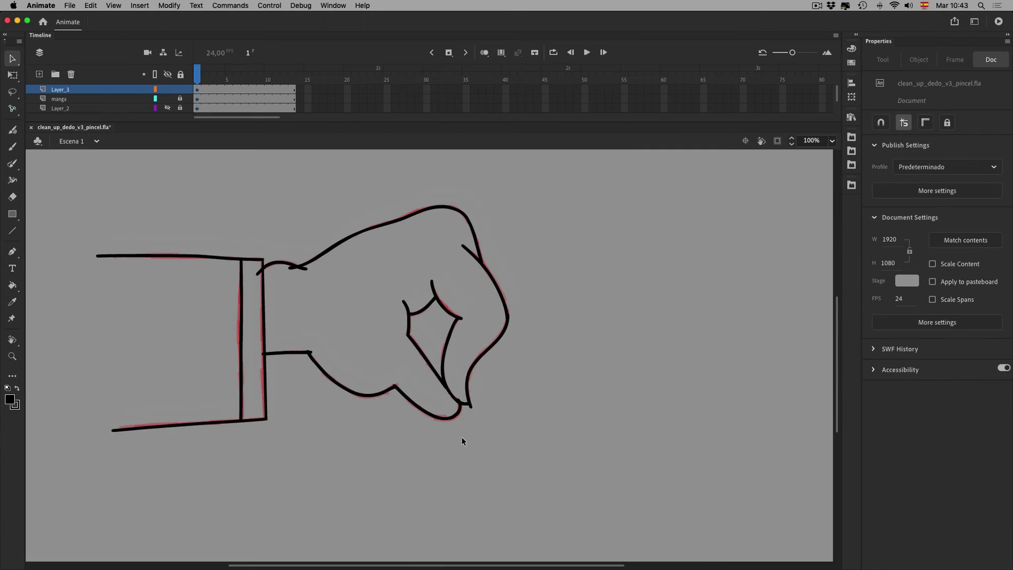
- Enlarge the timeline to show all layers and insert a keyframe on the hand layer at frame 9
left_click_drag(219, 79, 262, 85)
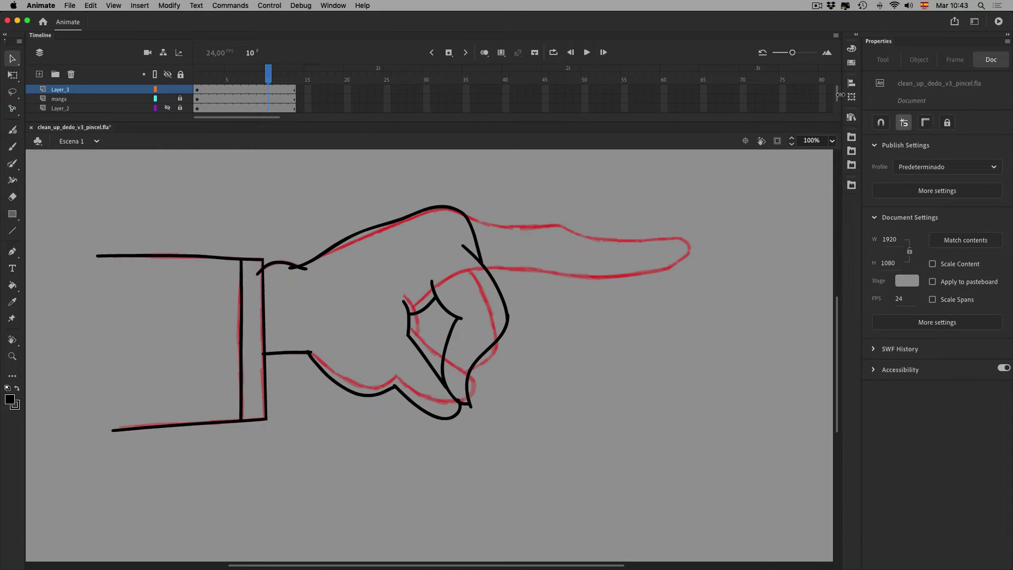
scroll(840, 95, "down", 1)
left_click_drag(149, 123, 149, 136)
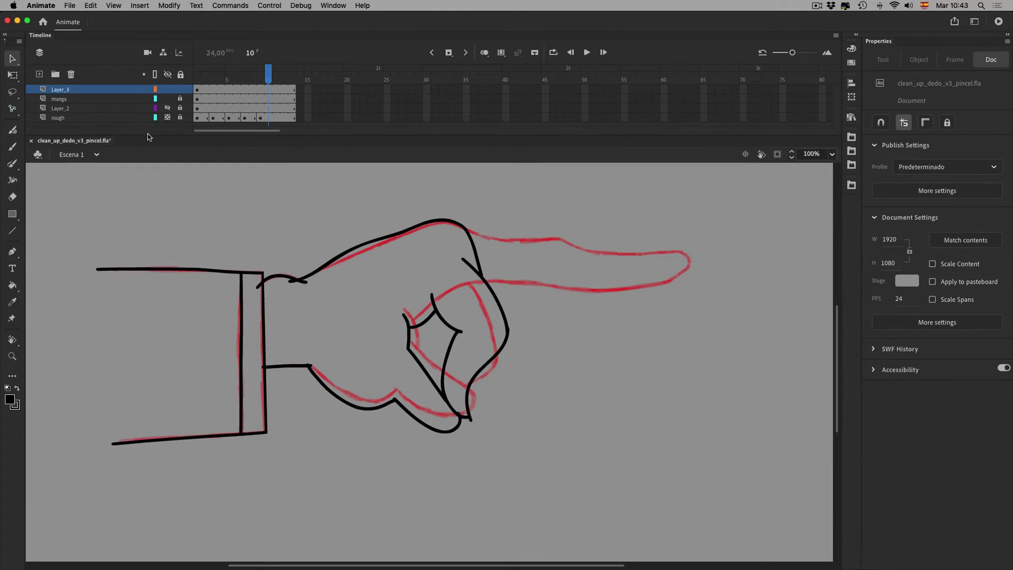
left_click(257, 90)
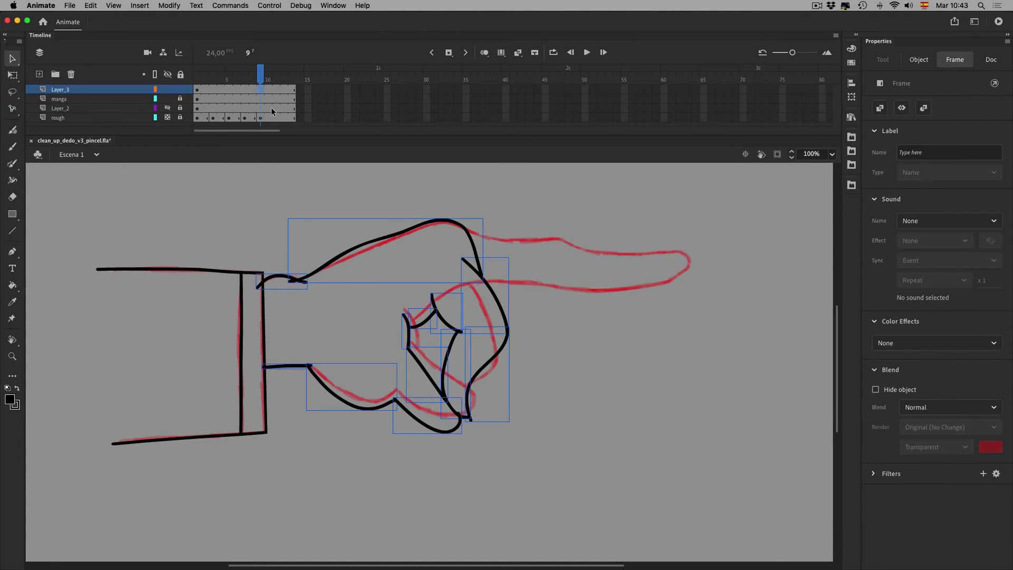
key("F6")
- Delete the back-of-hand stroke, the upper finger stroke and the strokes around the finger opening at frame 9
left_click(502, 428)
left_click(341, 252)
key("Delete")
left_click(471, 267)
key("Delete")
left_click_drag(387, 280, 479, 332)
key("Delete")
- Delete the lower index-finger contour and the straight thumb line at frame 9
double_click(496, 357)
key("Delete")
key("super+z")
double_click(524, 377)
left_click(464, 377)
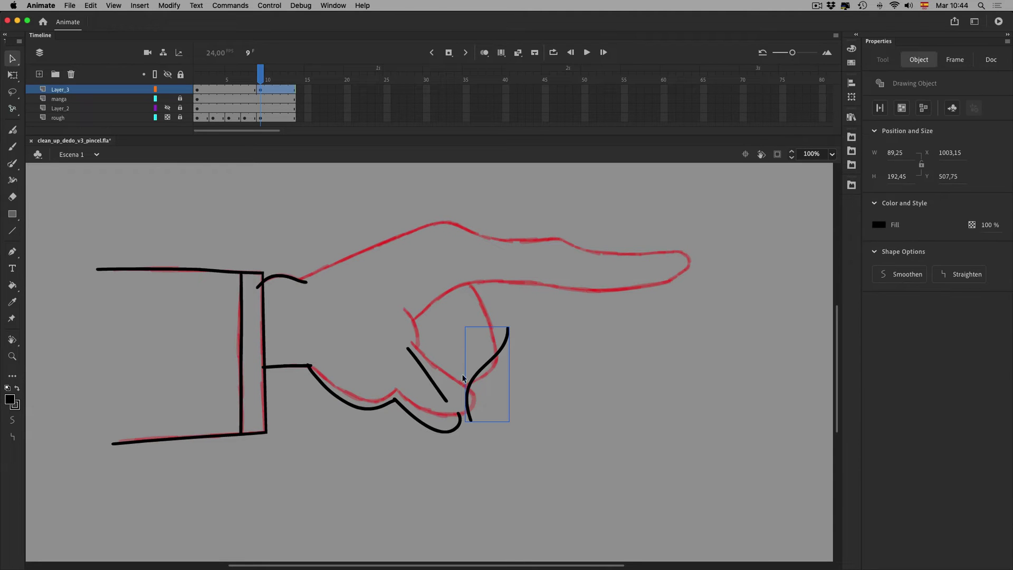
key("Delete")
left_click(439, 391)
key("Delete")
- Rotate and nudge the palm and thumb-tip strokes together to match the rough pointing pose
left_click(458, 426)
left_click(388, 404, "shift")
key("q")
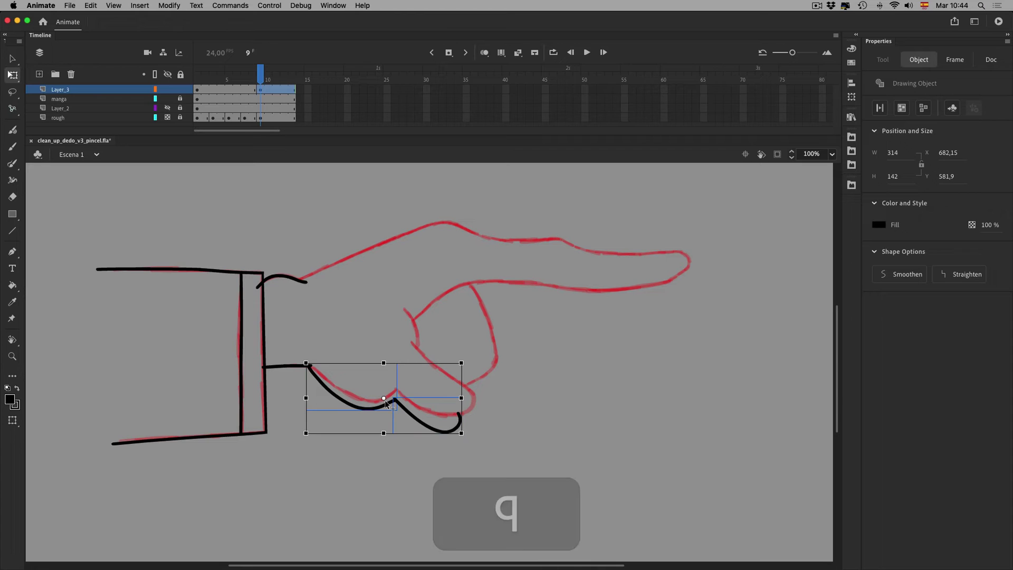
left_click_drag(470, 442, 475, 426)
key("Up")
key("Right")
key("Down")
- Try to fit the thumb-tip stroke to the rough by transforming it separately, and delete that stroke
left_click(460, 425)
left_click(468, 403)
left_click_drag(468, 404, 456, 417)
left_click(486, 414)
left_click(464, 406)
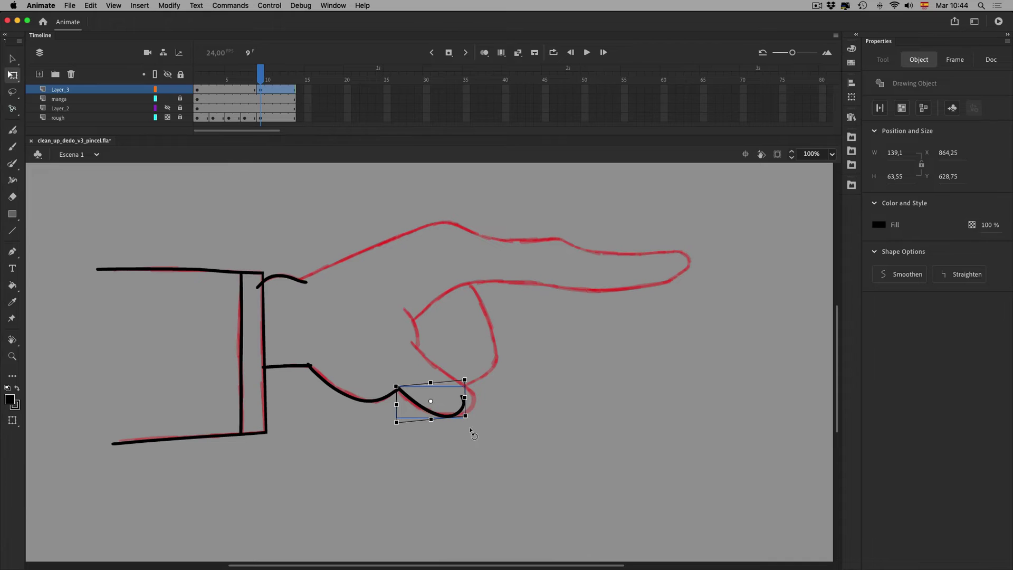
key("Delete")
- Trace the thumb at frame 9 with the Fluid Brush, from the end of the palm stroke around the tip to its inner base
key("space")
left_click_drag(479, 372, 304, 218)
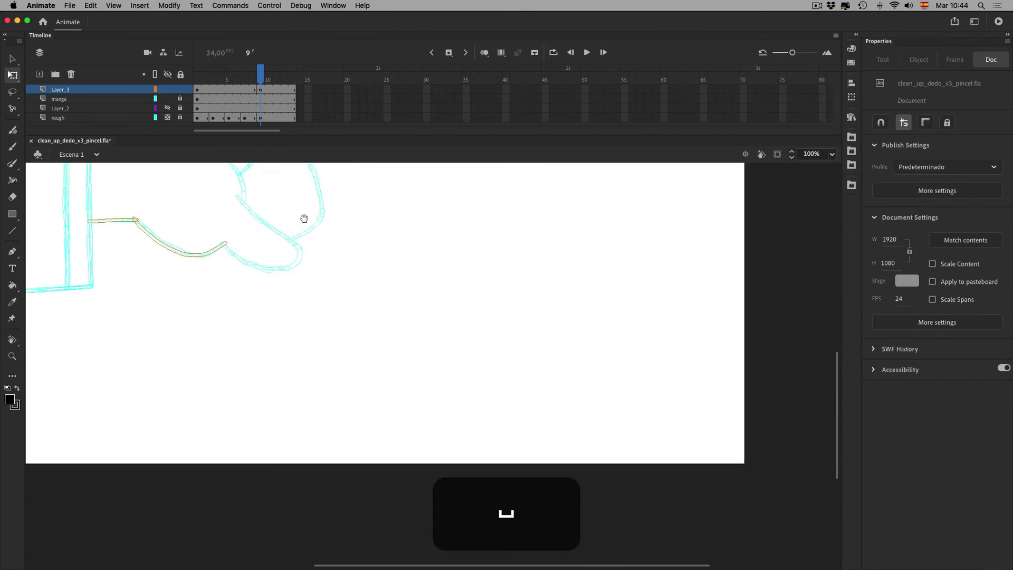
left_click(762, 154)
left_click_drag(434, 252, 353, 475)
key("space")
left_click_drag(536, 418, 405, 288)
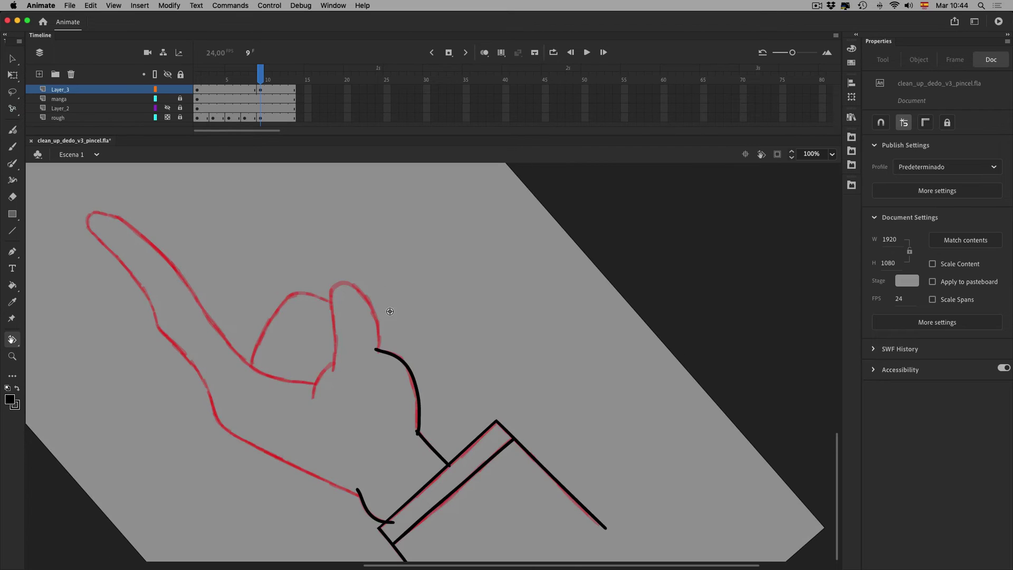
key("b")
key("super+z")
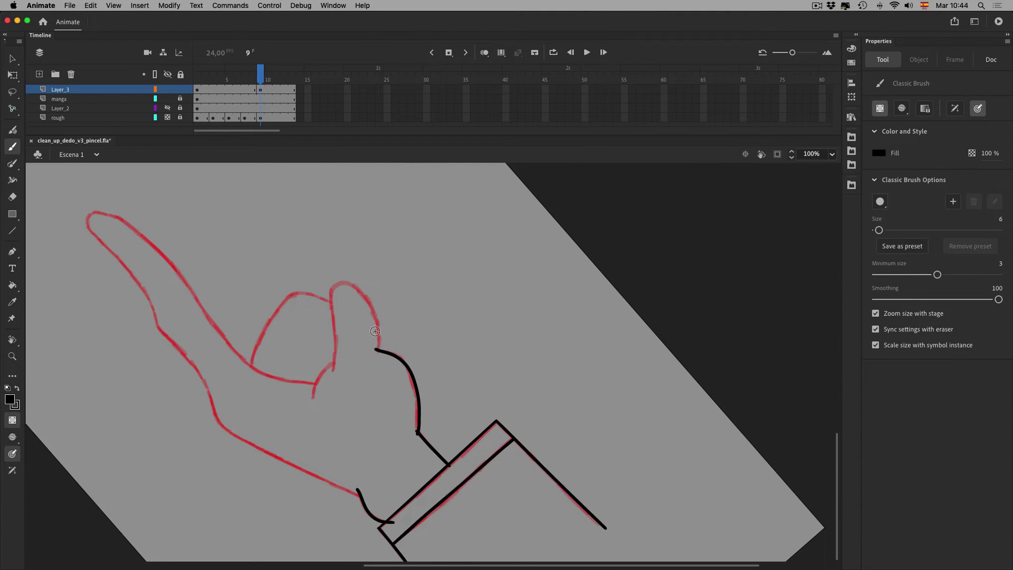
key("super+equal")
key("b")
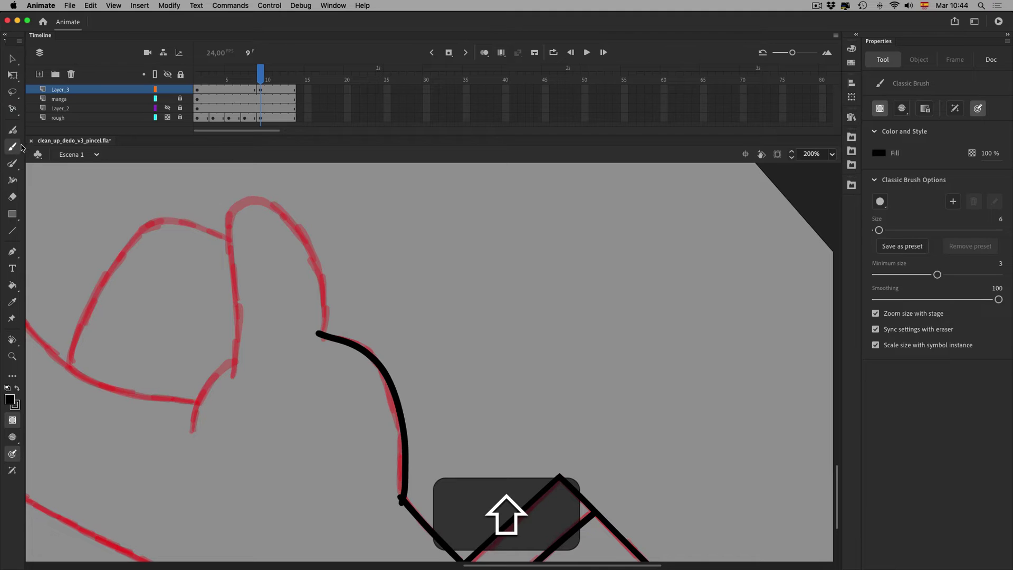
key("shift+b")
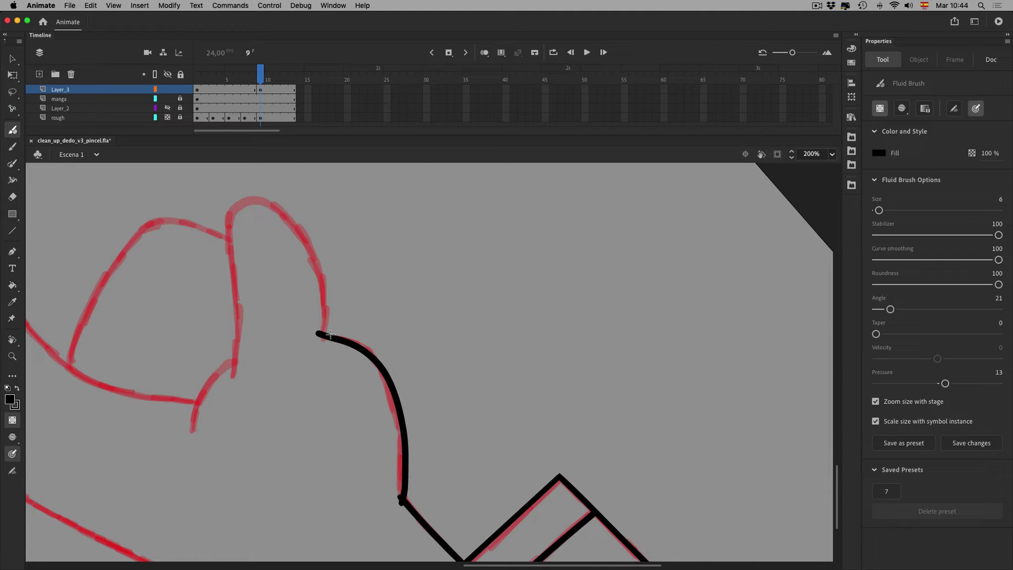
mouse_move(324, 325)
left_mouse_down()
mouse_move(318, 262)
mouse_move(272, 201)
mouse_move(235, 206)
mouse_move(233, 374)
left_mouse_up()
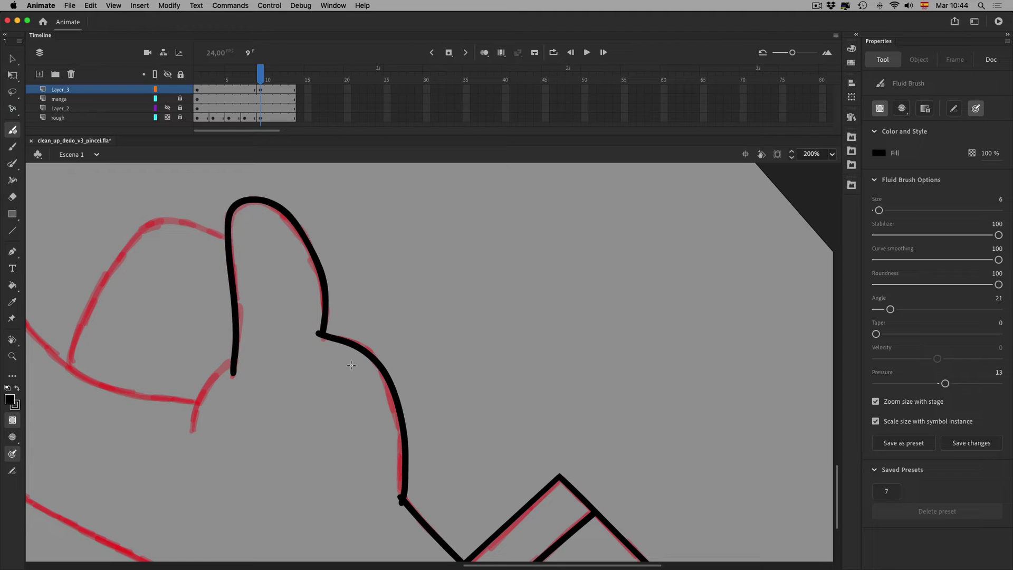
- Trace the short crease at the thumb's inner base and the curled-finger arc that meets the thumb
key("space")
mouse_move(194, 422)
left_mouse_down()
mouse_move(209, 384)
mouse_move(232, 368)
left_mouse_up()
mouse_move(69, 362)
left_mouse_down()
mouse_move(151, 401)
mouse_move(175, 402)
mouse_move(232, 282)
mouse_move(287, 262)
mouse_move(332, 279)
left_mouse_up()
key("space")
left_click_drag(250, 337, 409, 377)
left_click_drag(263, 291, 361, 333)
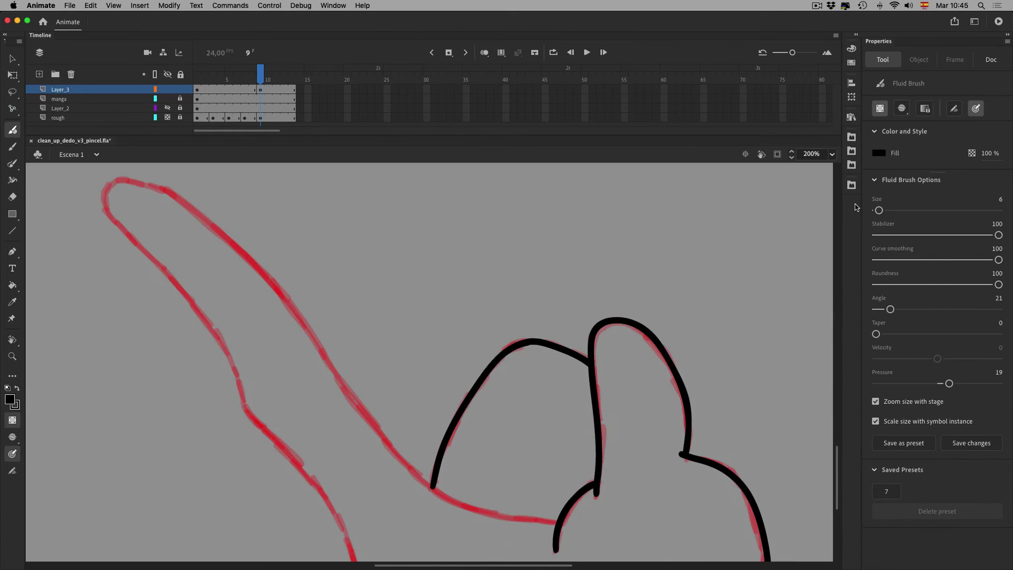
- Trace the pointing finger's tip and underside down to the thumb crease, working on a rotated stage with the panels hidden
key("i")
key("o")
key("o")
key("space")
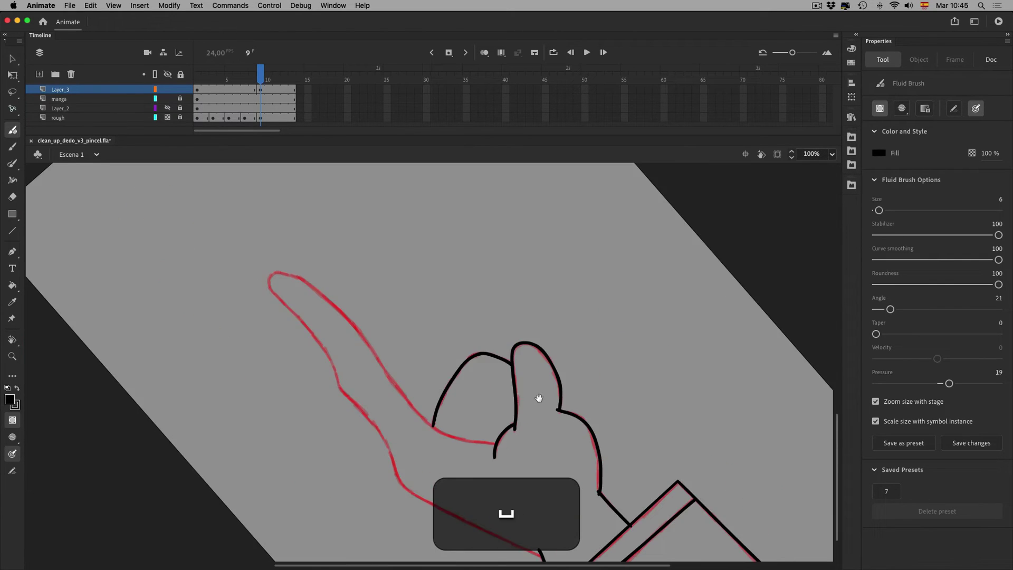
left_click_drag(538, 398, 332, 332)
left_click(745, 154)
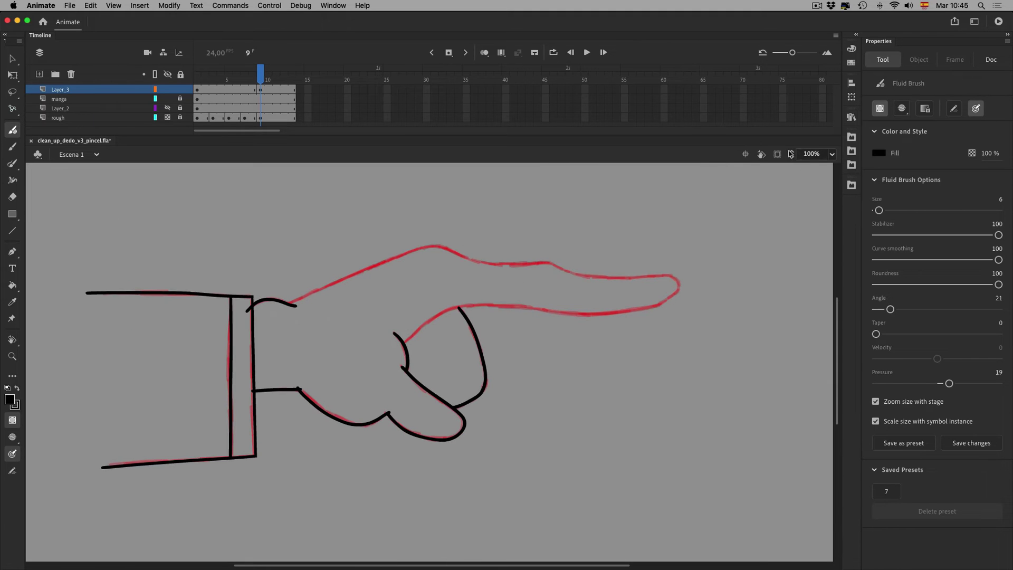
key("F4")
left_click(927, 58)
left_click_drag(668, 170, 443, 125)
key("shift+b")
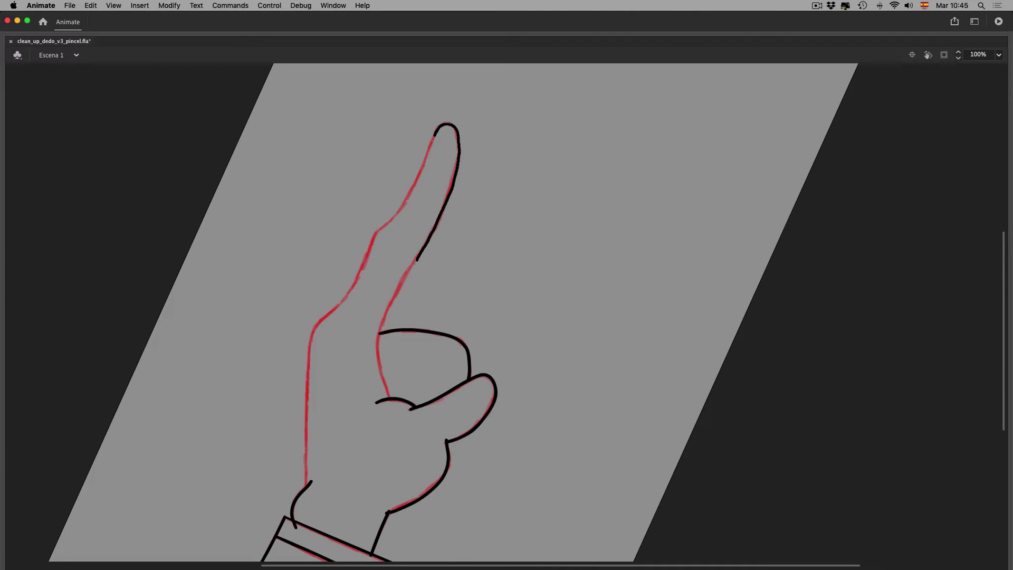
left_click_drag(387, 393, 391, 398)
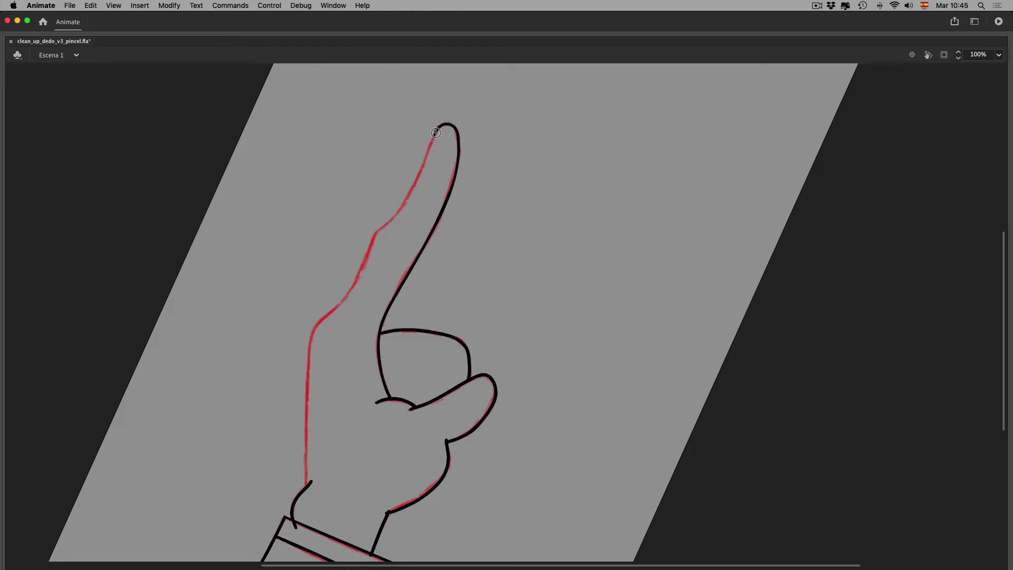
- Try to trace the upper edge of the pointing finger at 200% zoom, undoing each stroke
key("i")
key("o")
key("i")
key("space")
left_click_drag(384, 228, 398, 357)
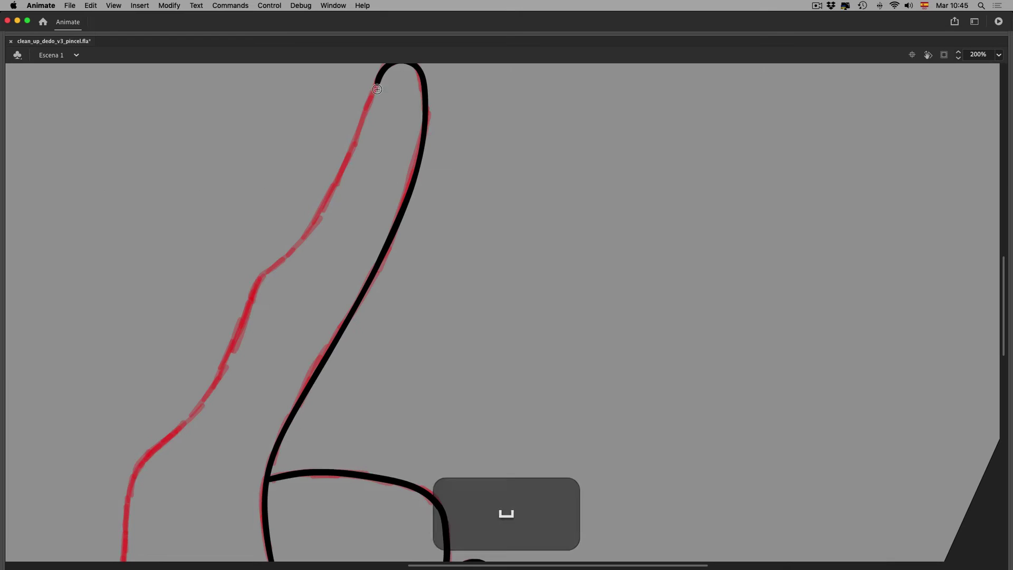
mouse_move(371, 98)
left_mouse_down()
mouse_move(319, 215)
mouse_move(256, 282)
left_mouse_up()
key("super+z")
left_click_drag(376, 78, 338, 178)
key("super+z")
- Trace the pointing finger's upper edge, the knuckle and the back of the hand down to the wrist
key("0")
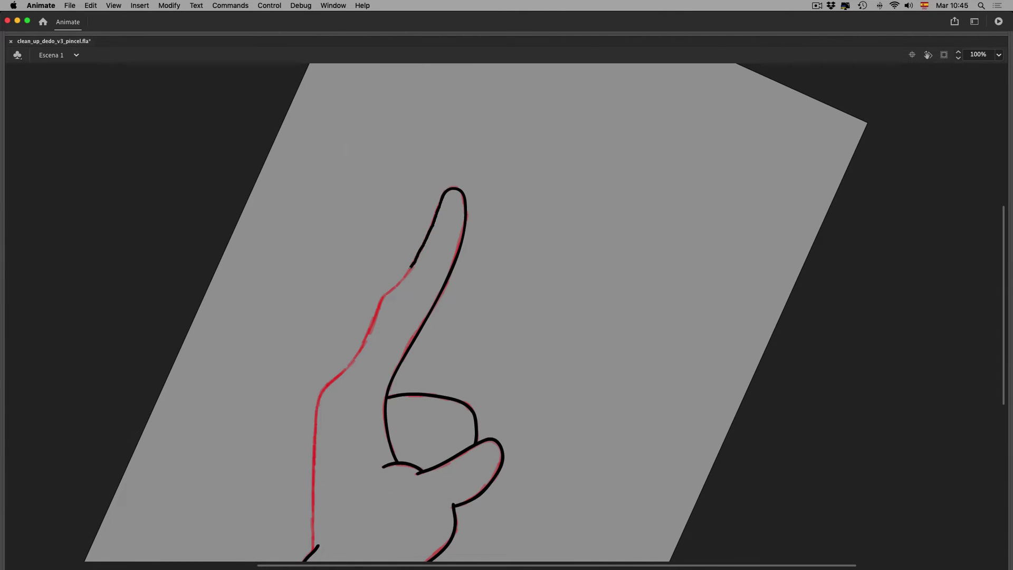
mouse_move(371, 323)
left_mouse_down()
mouse_move(351, 362)
mouse_move(399, 270)
mouse_move(409, 223)
left_mouse_up()
key("space")
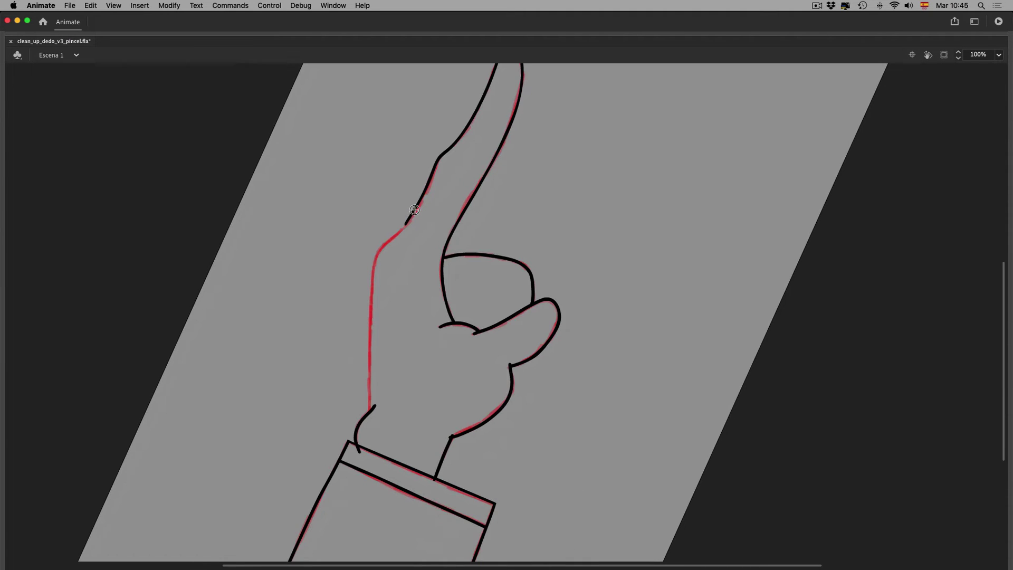
left_click_drag(422, 189, 422, 192)
key("shift+b")
left_click_drag(371, 363, 370, 422)
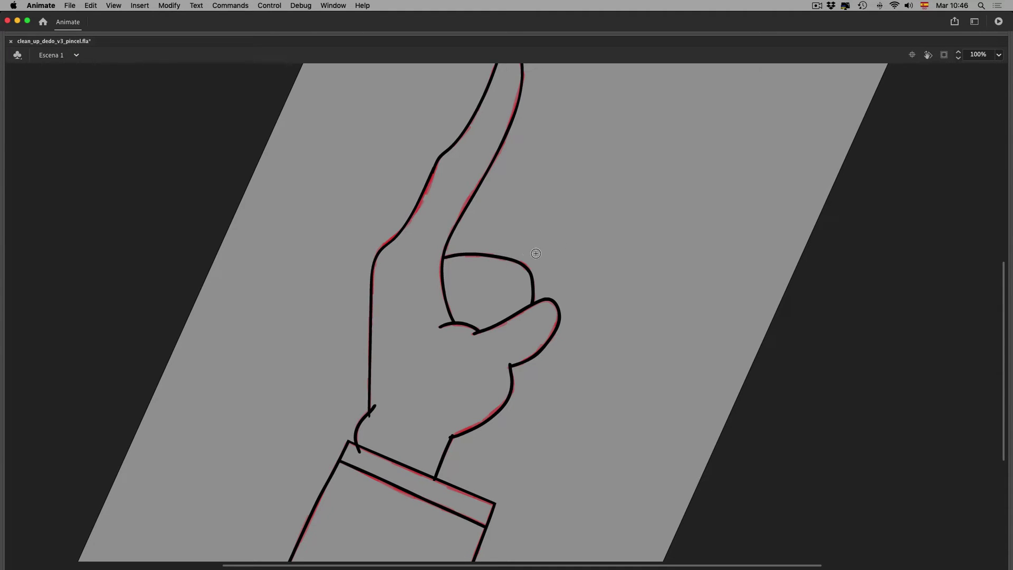
- Straighten the stage, restore the panels and hide the rough layer to inspect the frame 9 line art
key("0")
key("1")
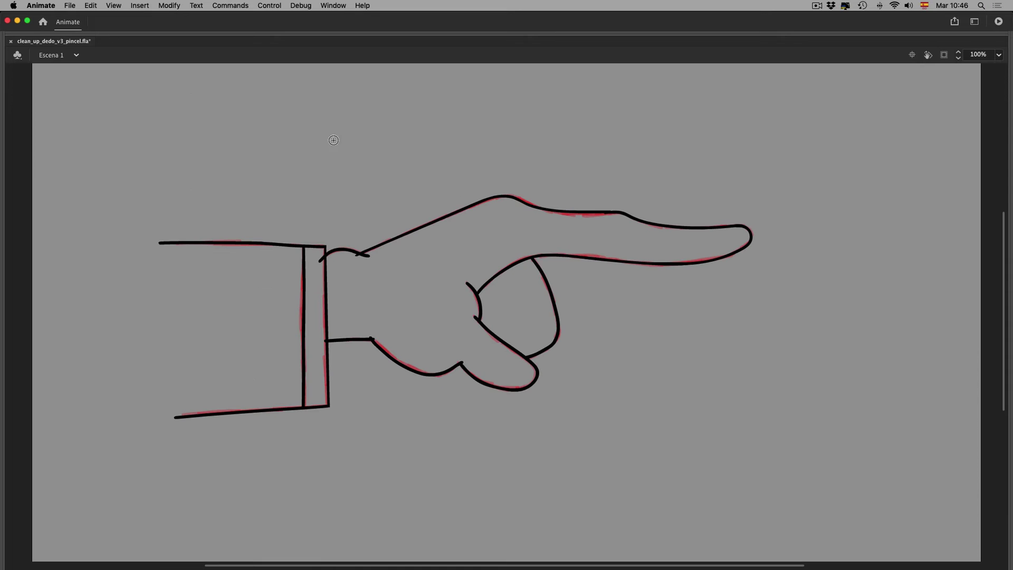
key("F4")
mouse_move(261, 79)
left_mouse_down()
mouse_move(245, 79)
mouse_move(262, 82)
left_mouse_up()
left_click(167, 118)
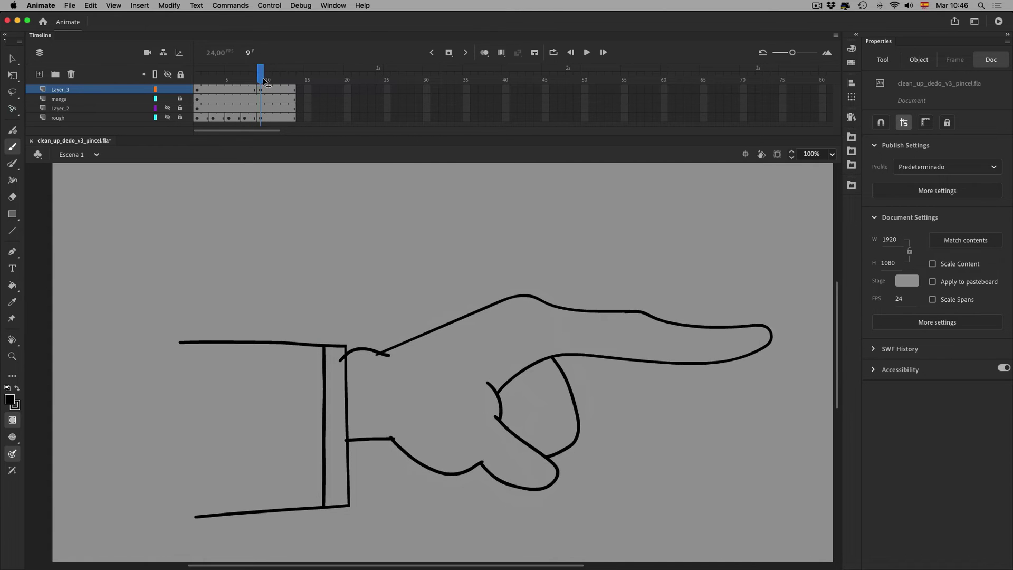
- Reshape the overlapping stroke ends on top of the pointing finger so they join in one smooth line
left_click(12, 356)
left_click_drag(617, 294, 680, 341)
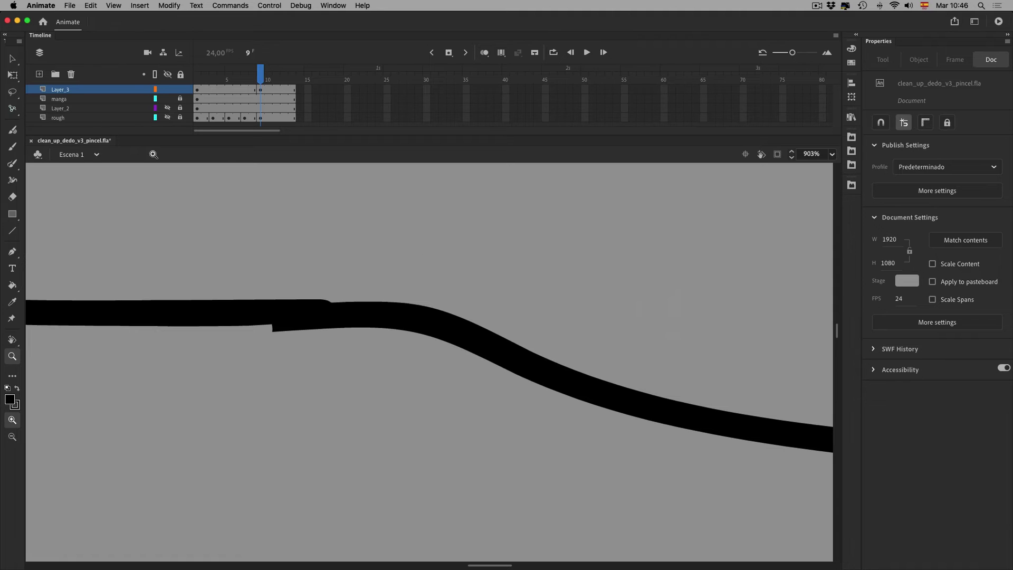
key("v")
double_click(315, 326)
left_click(274, 332)
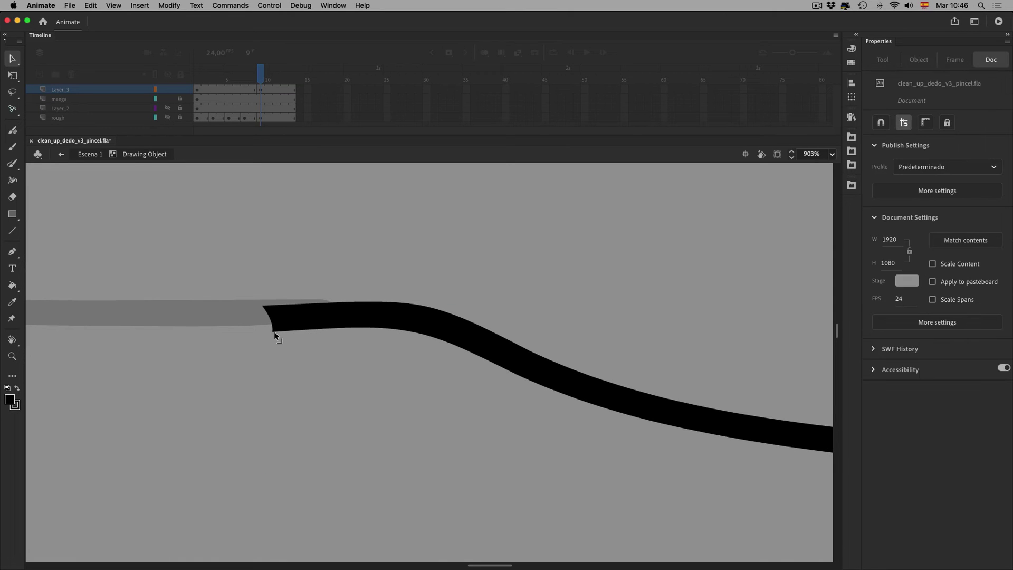
left_click(266, 305)
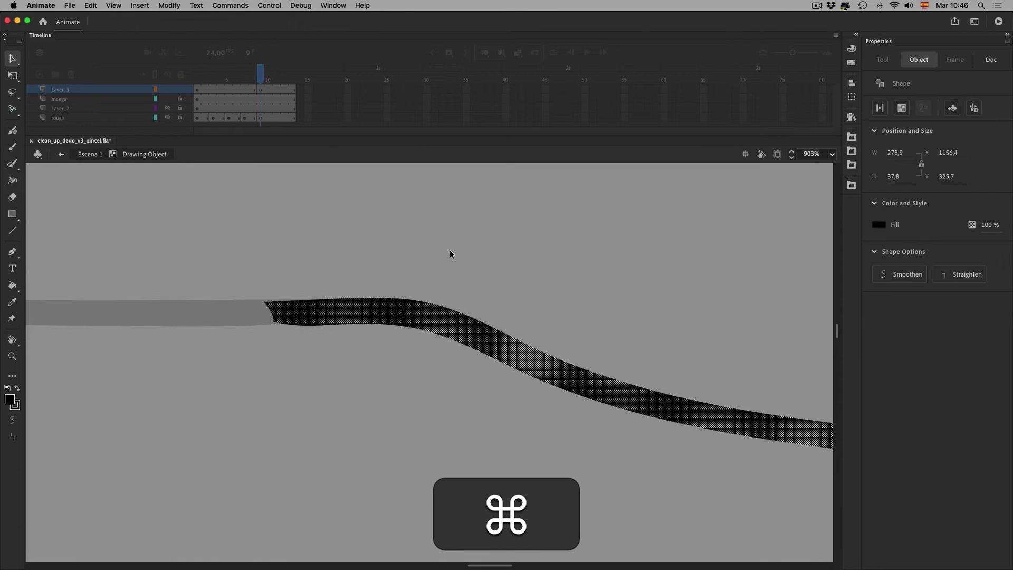
key("super+z")
mouse_move(263, 307)
left_mouse_down()
mouse_move(314, 298)
mouse_move(301, 329)
left_mouse_up()
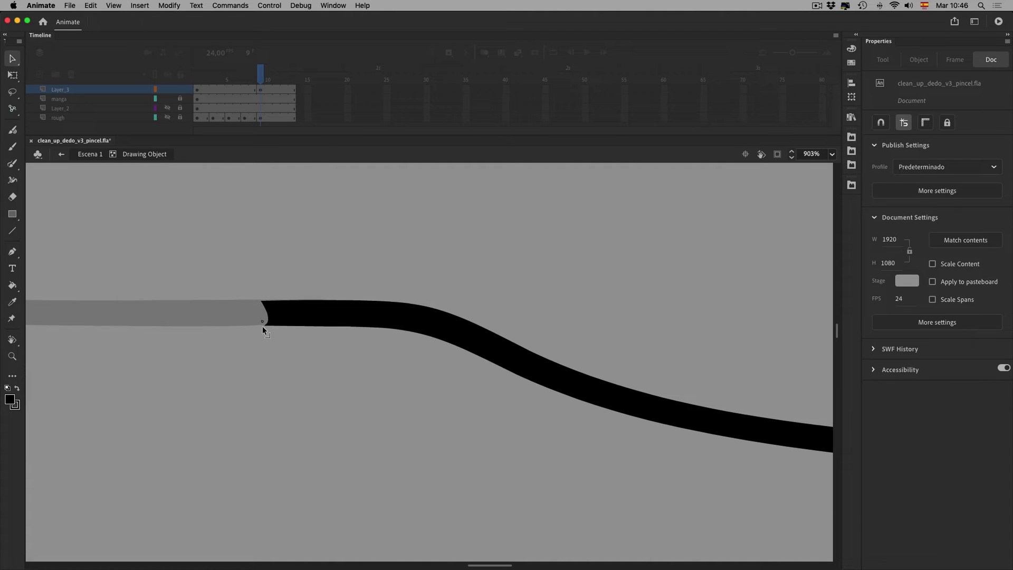
double_click(317, 274)
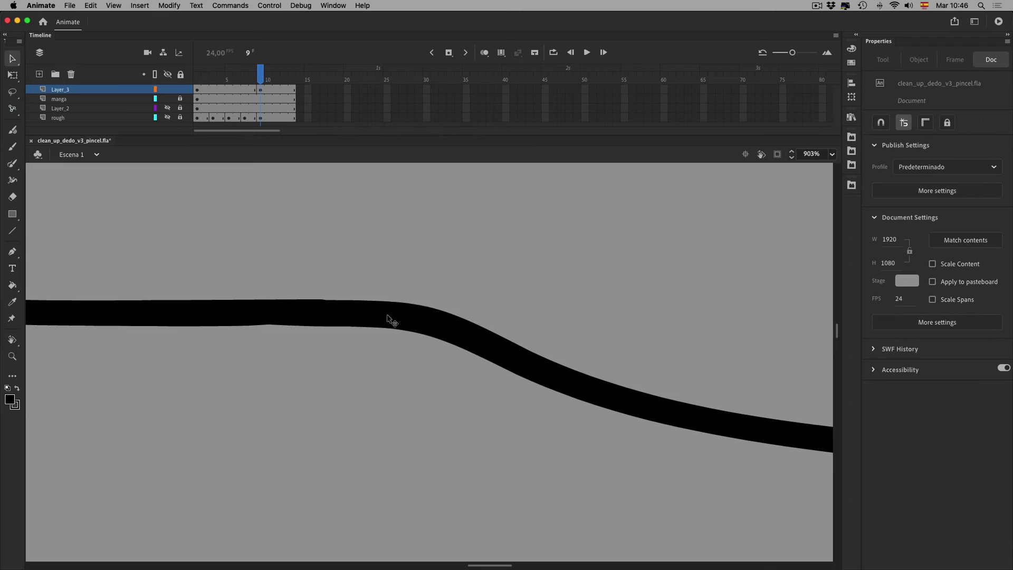
left_click_drag(339, 296, 331, 322)
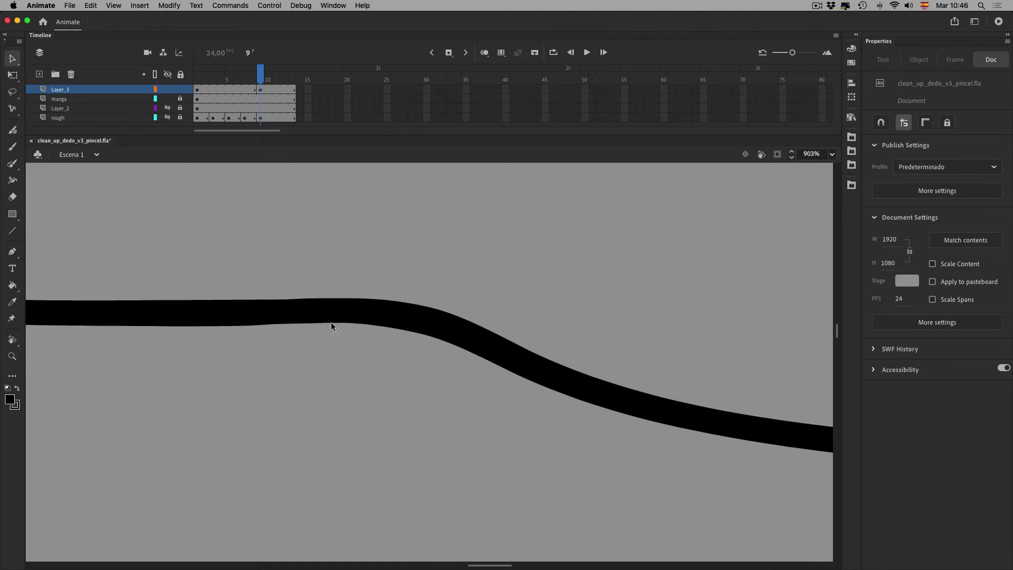
key("super+1")
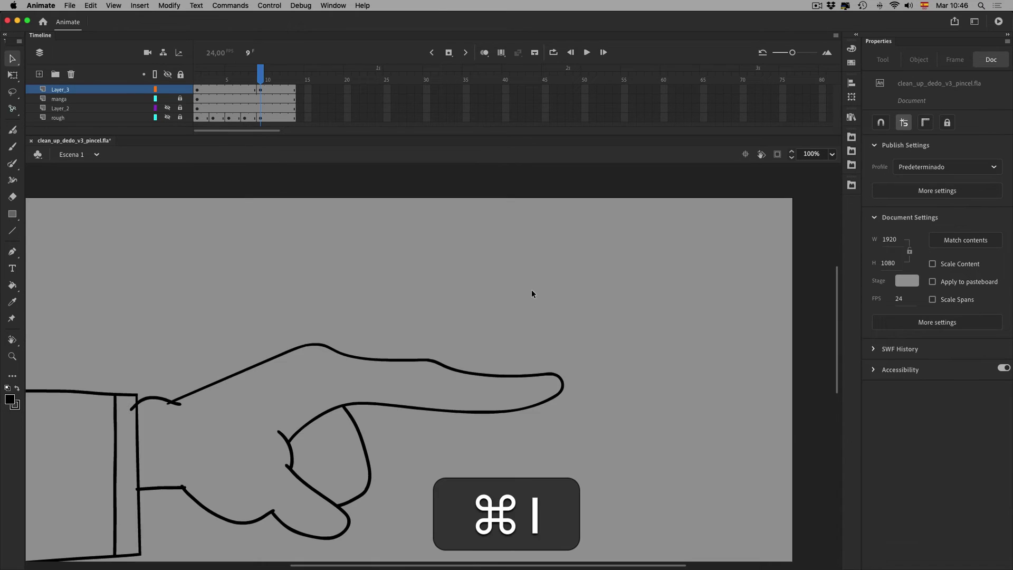
left_click_drag(334, 414, 484, 384)
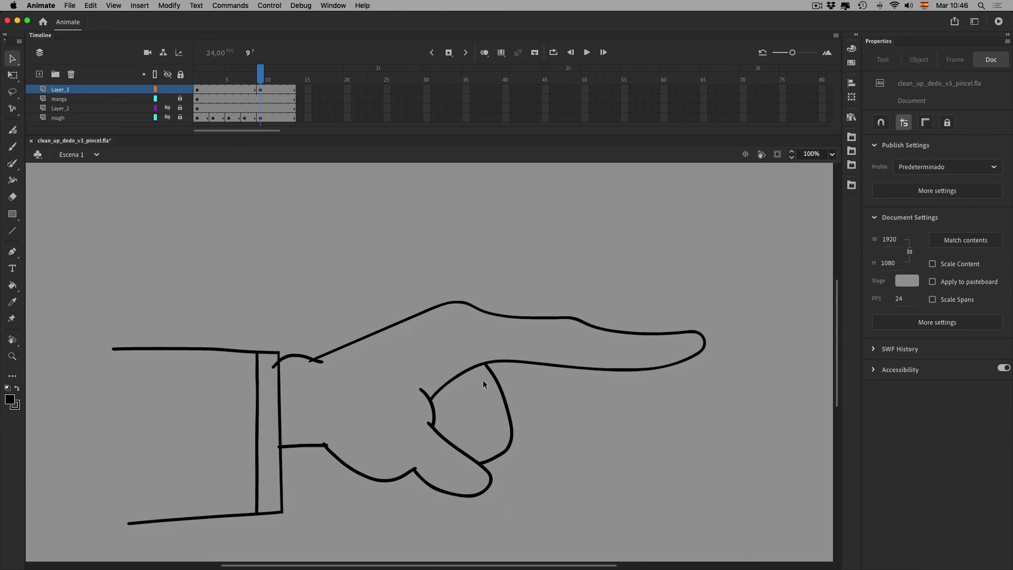
- Show the rough layer and insert a keyframe on Layer_3 at frame 5
mouse_move(228, 80)
left_mouse_down()
mouse_move(209, 87)
mouse_move(253, 87)
mouse_move(213, 87)
mouse_move(239, 85)
mouse_move(230, 83)
left_mouse_up()
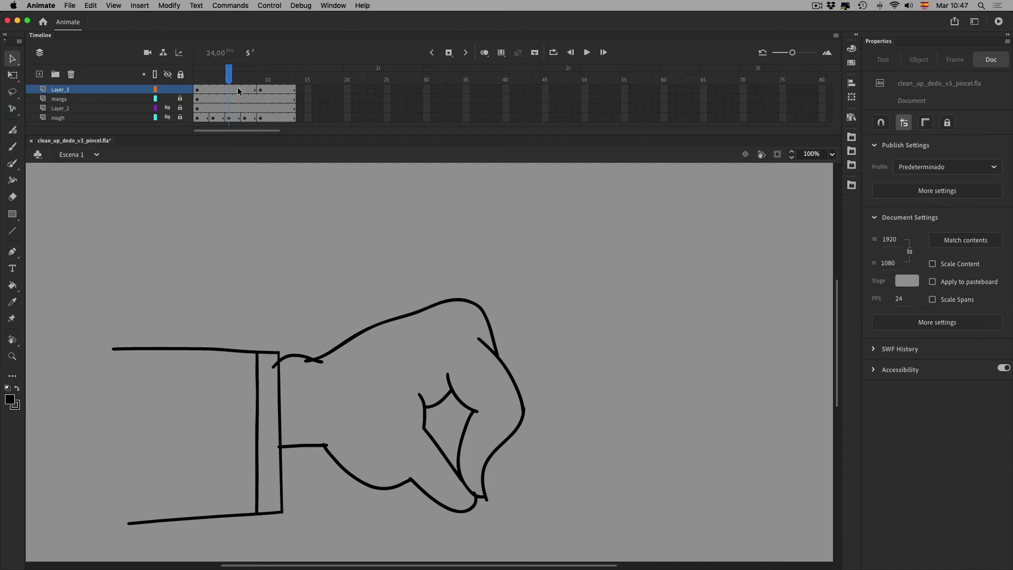
left_click(168, 117)
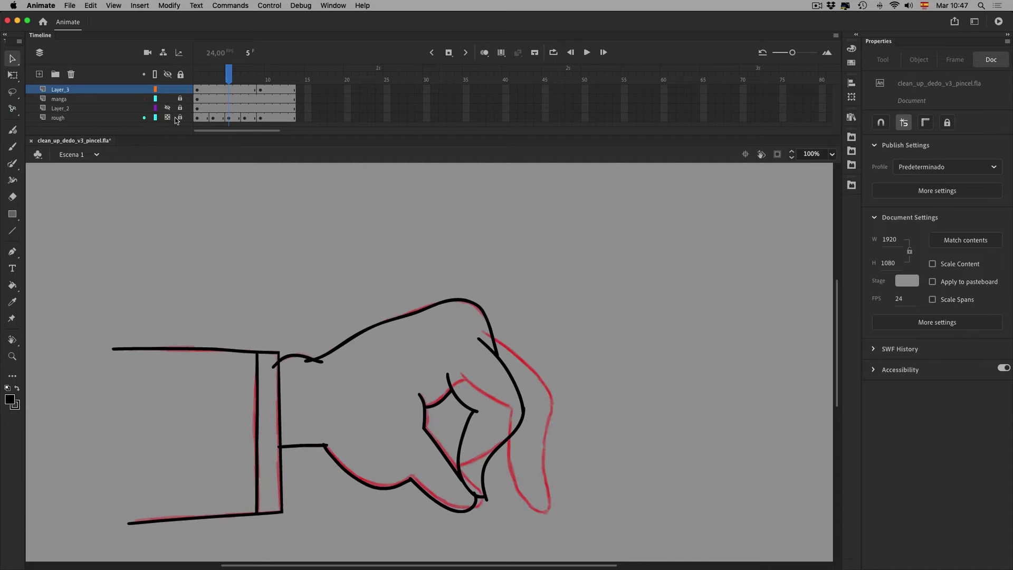
left_click(229, 90)
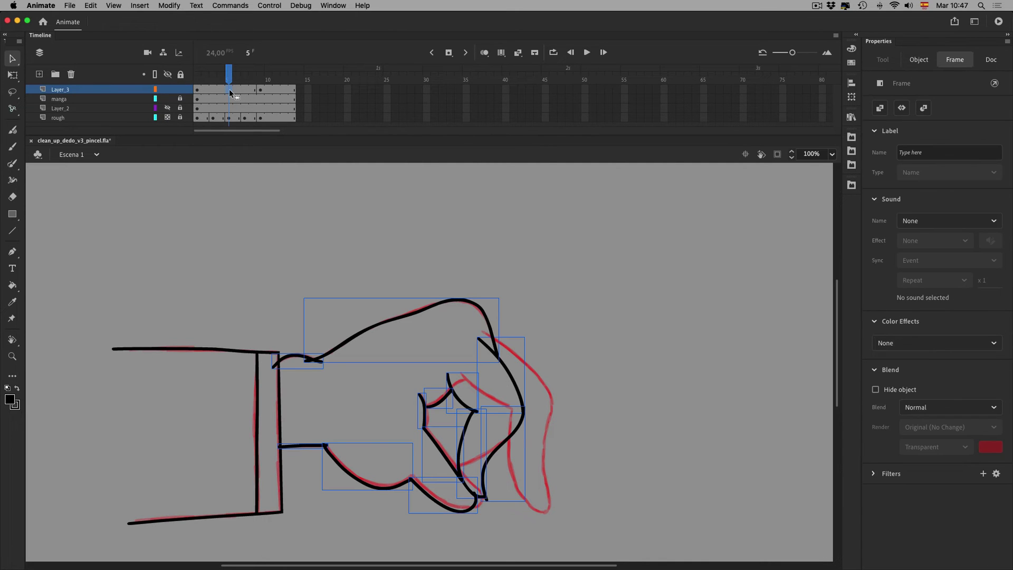
key("F6")
- Turn on onion skinning and extend its range forward to include the frame 9 pose
left_click(485, 53)
left_click_drag(250, 79, 268, 78)
left_click(492, 292)
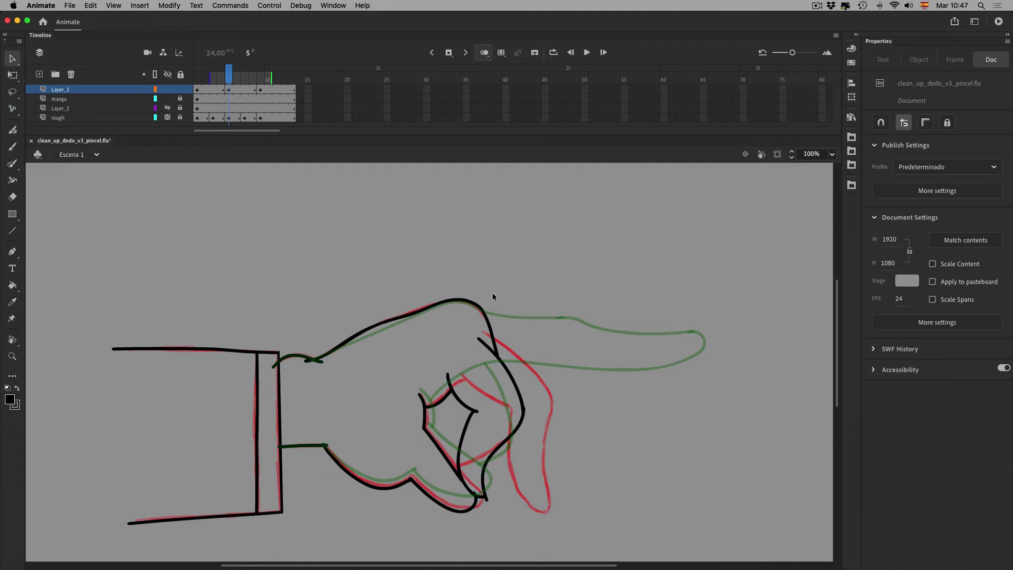
- Delete the back-of-hand, index-finger, finger-opening and inner thumb strokes at frame 5
left_click(474, 304)
key("Delete")
left_click_drag(453, 319, 558, 424)
key("Delete")
left_click_drag(413, 375, 453, 423)
key("Delete")
left_click(457, 473)
key("BackSpace")
- Rotate and adjust the palm and thumb-tip strokes to match the frame 5 rough, and turn off onion skinning
left_click(474, 504)
left_click(385, 489, "shift")
key("q")
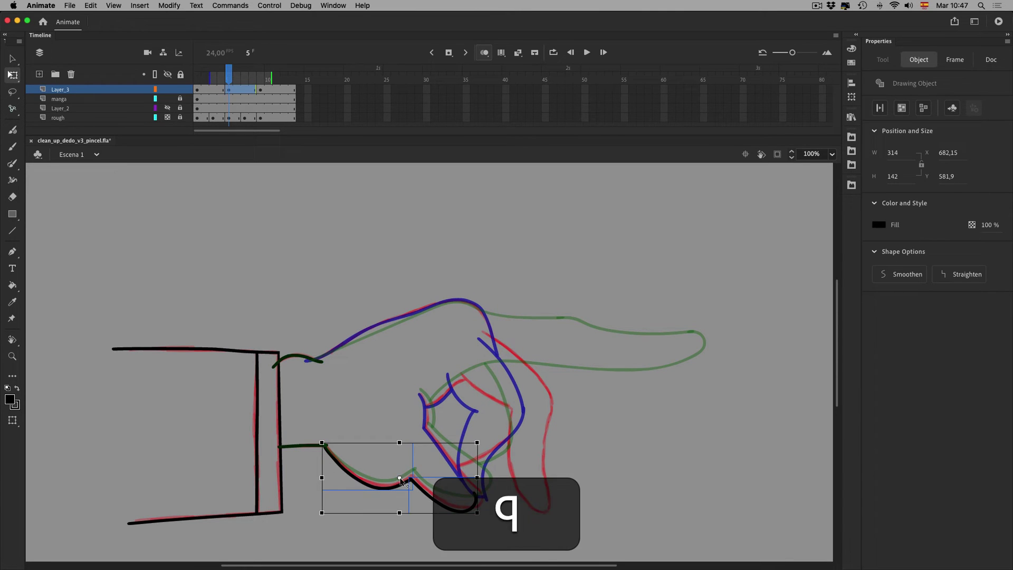
left_click_drag(485, 523, 507, 518)
left_click(508, 521)
left_click(480, 504)
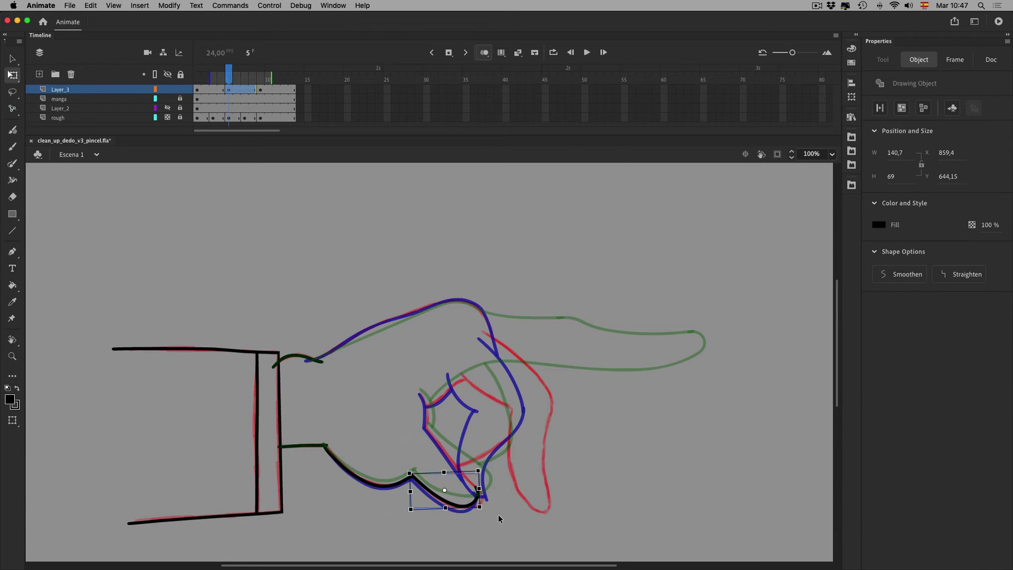
left_click(494, 518)
double_click(480, 509)
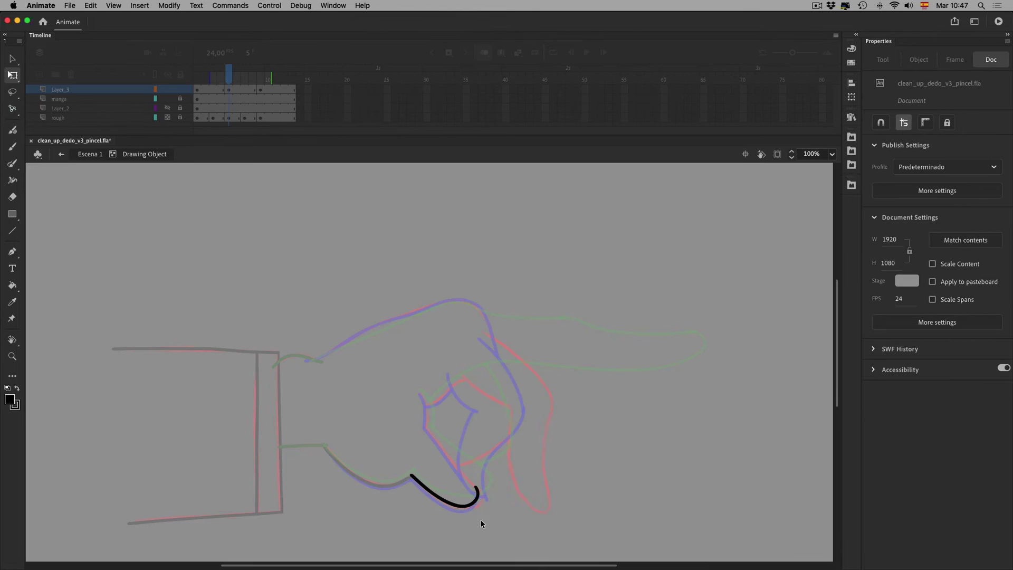
double_click(480, 520)
left_click(484, 53)
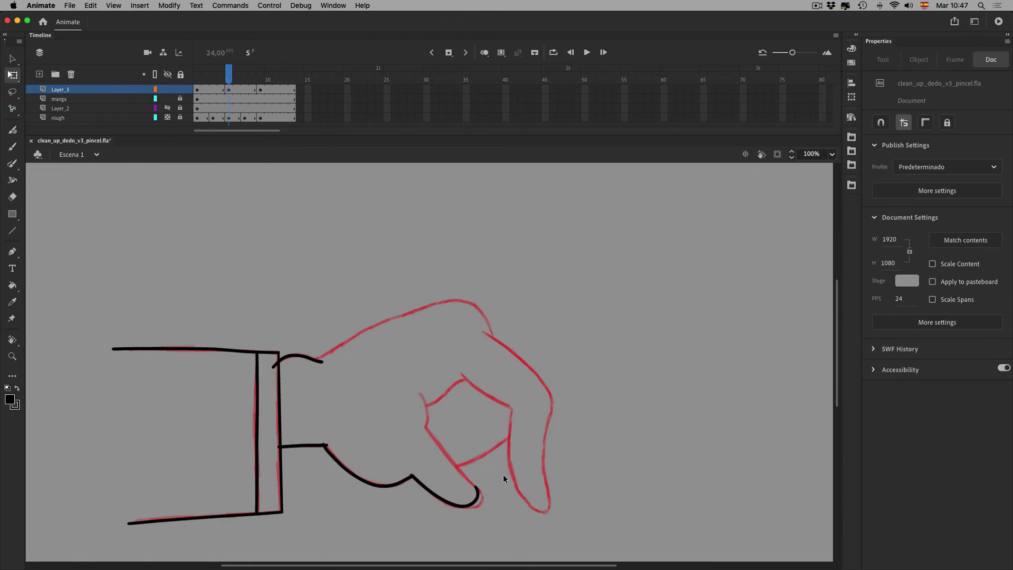
- Trace the inner thumb edge and the short crease above it in black over the frame 5 rough
key("i")
key("space")
left_click_drag(579, 482, 402, 256)
key("space")
left_click_drag(317, 213, 357, 291)
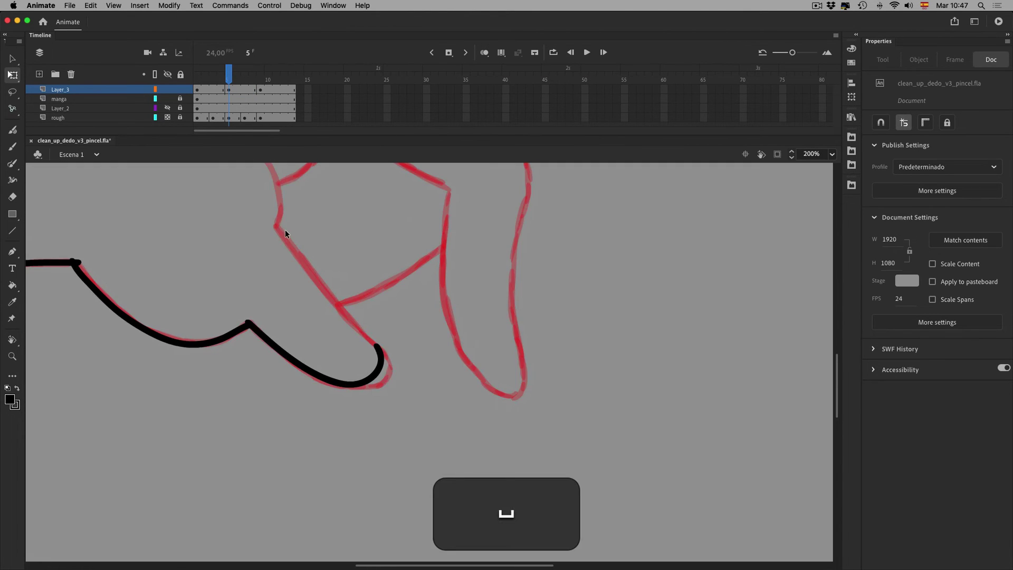
key("shift+b")
key("F4")
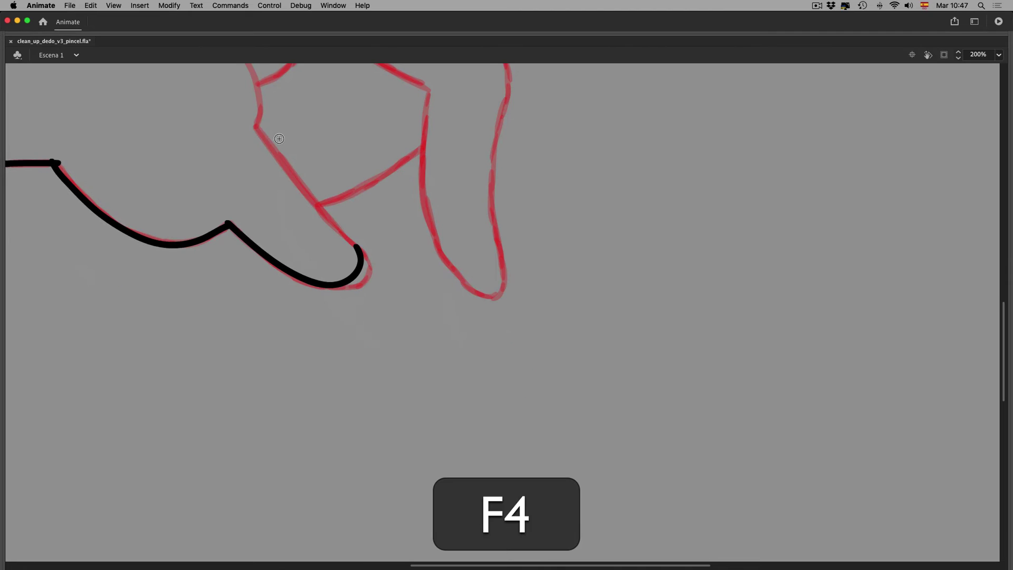
left_click_drag(265, 140, 346, 231)
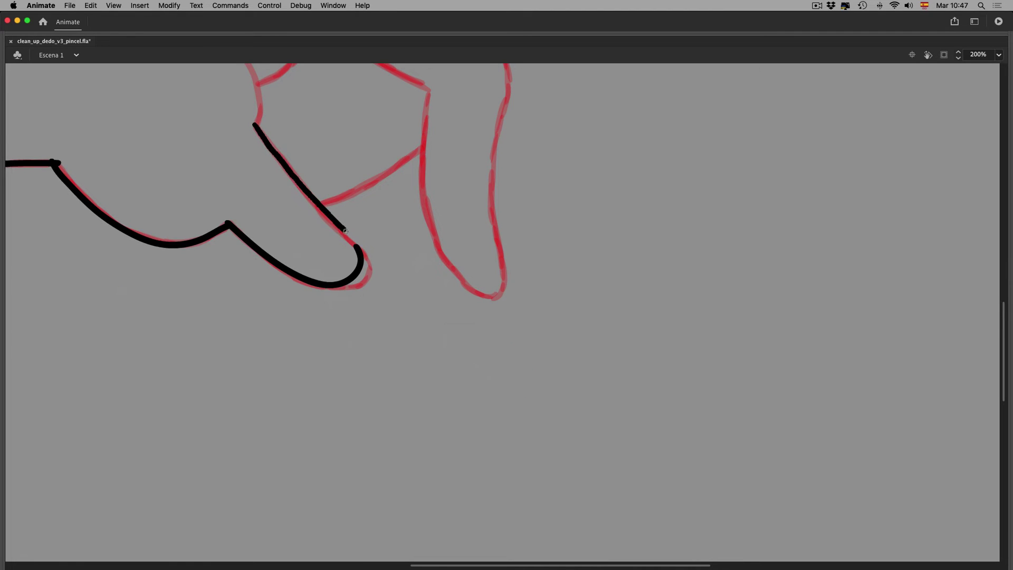
mouse_move(368, 284)
left_mouse_down()
mouse_move(400, 323)
mouse_move(441, 475)
left_mouse_up()
mouse_move(317, 249)
left_mouse_down()
mouse_move(328, 315)
mouse_move(315, 248)
mouse_move(331, 279)
mouse_move(327, 314)
left_mouse_up()
key("super+z")
key("super+z")
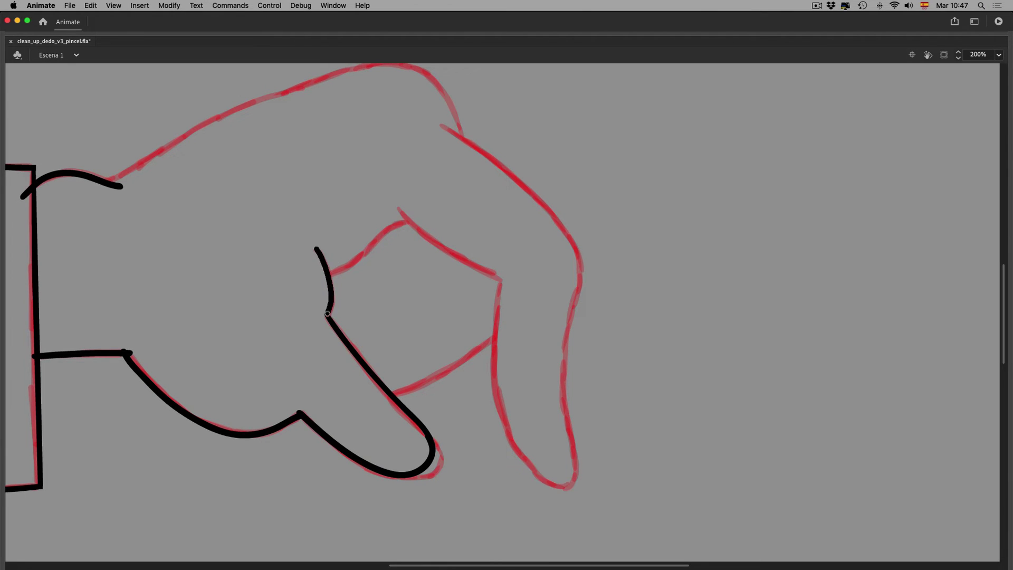
- Trace the upper edge of the finger opening and the underside of the index finger up to its bend at frame 5
mouse_move(329, 273)
left_mouse_down()
mouse_move(408, 225)
mouse_move(328, 274)
mouse_move(408, 224)
mouse_move(278, 218)
mouse_move(143, 153)
mouse_move(248, 223)
left_mouse_up()
key("super+z")
left_click_drag(347, 267, 276, 184)
left_click(928, 55)
left_click_drag(457, 196, 660, 446)
left_click_drag(956, 225, 261, 303)
left_click_drag(441, 345, 297, 404)
left_click(913, 54)
left_click_drag(312, 295, 95, 308)
left_click_drag(482, 264, 559, 168)
- Trace the stroke closing the finger opening and the inner edge of the index finger around its fingertip
left_click(928, 55)
left_click_drag(547, 121, 352, 382)
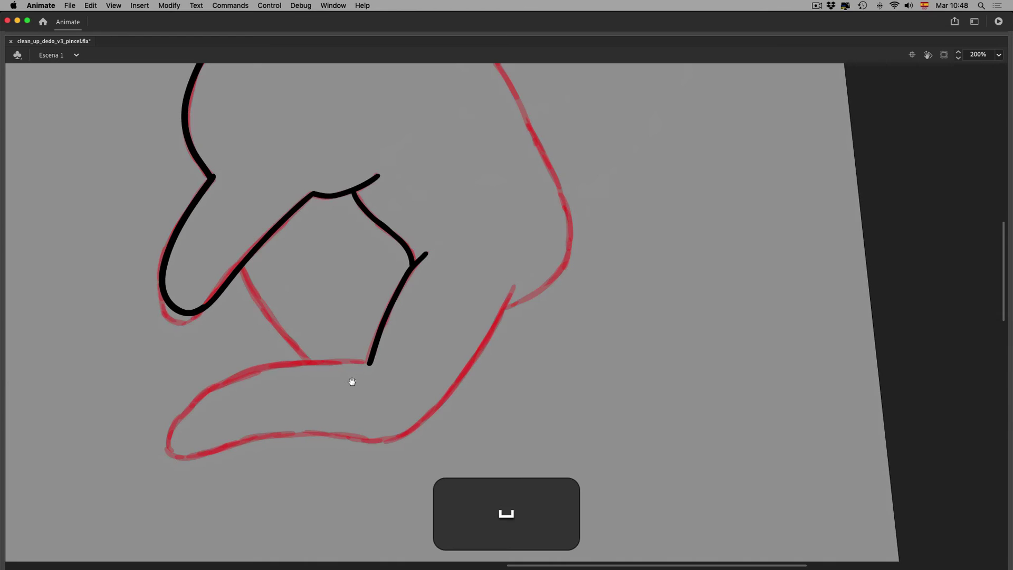
key("shift+b")
left_click_drag(241, 266, 311, 362)
key("super+z")
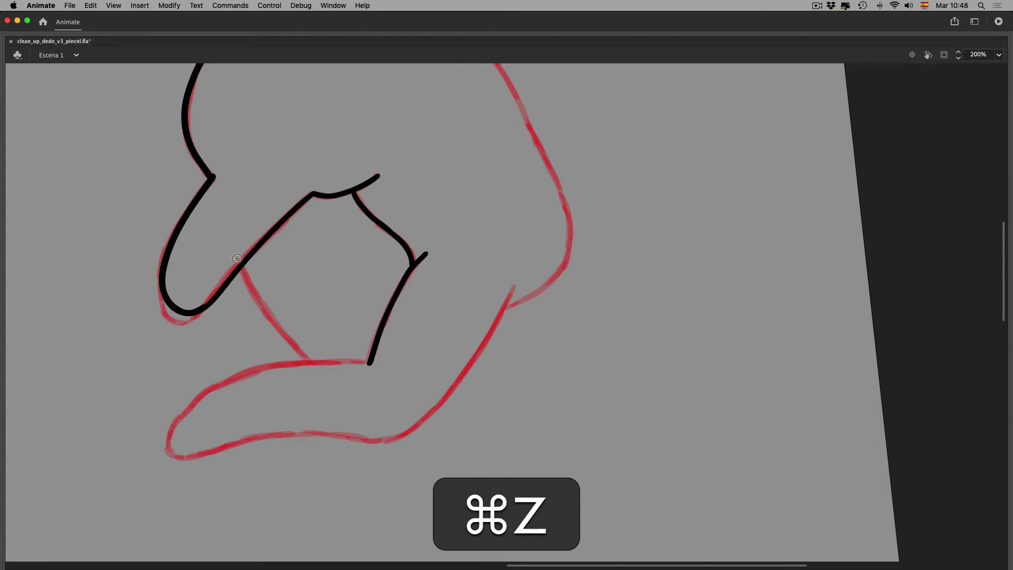
left_click_drag(247, 284, 265, 307)
key("super+z")
mouse_move(241, 264)
left_mouse_down()
mouse_move(283, 333)
mouse_move(321, 362)
mouse_move(259, 370)
mouse_move(202, 397)
mouse_move(173, 430)
left_mouse_up()
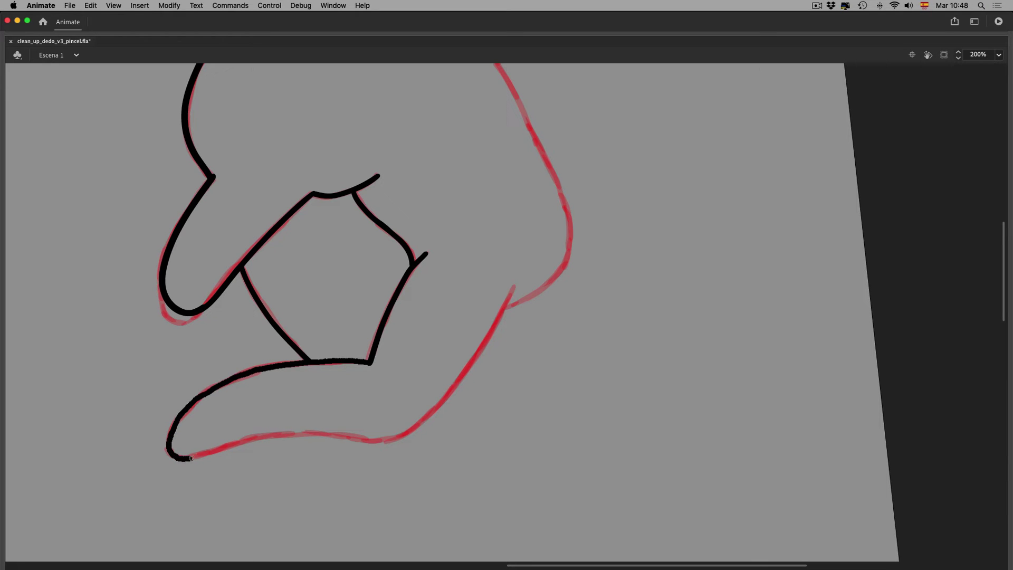
- Trace the outer edge of the index finger from the knuckle past the bend to the fingertip
key("space")
left_click_drag(507, 293, 501, 114)
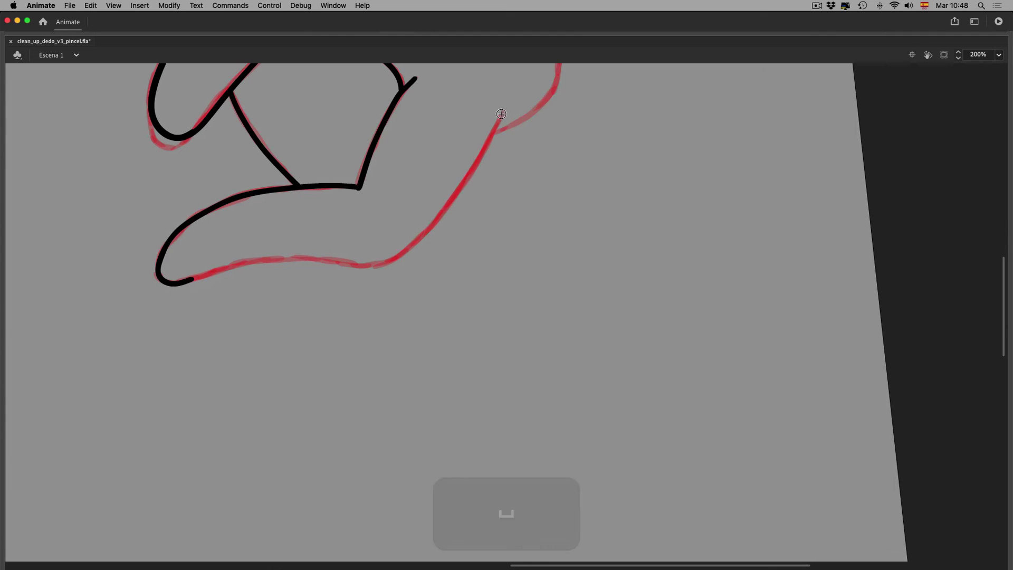
left_click(928, 55)
left_click_drag(506, 192, 420, 260)
key("space")
left_click_drag(478, 318, 309, 126)
key("shift+b")
left_click_drag(131, 125, 230, 182)
key("super+z")
mouse_move(132, 126)
left_mouse_down()
mouse_move(210, 168)
mouse_move(261, 212)
mouse_move(285, 259)
mouse_move(270, 365)
left_mouse_up()
key("super+z")
mouse_move(131, 126)
left_mouse_down()
mouse_move(224, 179)
mouse_move(278, 235)
mouse_move(276, 385)
mouse_move(292, 422)
left_mouse_up()
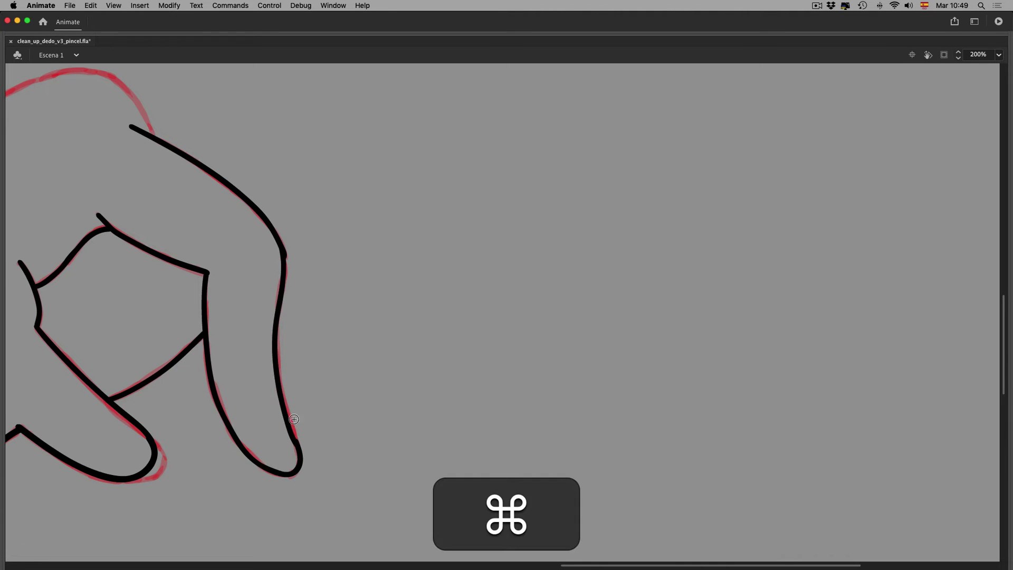
- Adjust the outer index-finger stroke so it meets the fingertip curve, and undo the last transform
key("v")
left_click(288, 402)
key("q")
left_click_drag(299, 449, 299, 449, "alt")
left_click(309, 427)
left_click(287, 268)
left_click(312, 325)
mouse_move(289, 474)
left_mouse_down()
mouse_move(286, 384)
mouse_move(283, 397)
left_mouse_up()
key("super+z")
- Combine the index-finger strokes into one drawing object and smooth the joins at the bend and near the fingertip
left_click(276, 343, "shift")
left_click(277, 230, "shift")
key("F4")
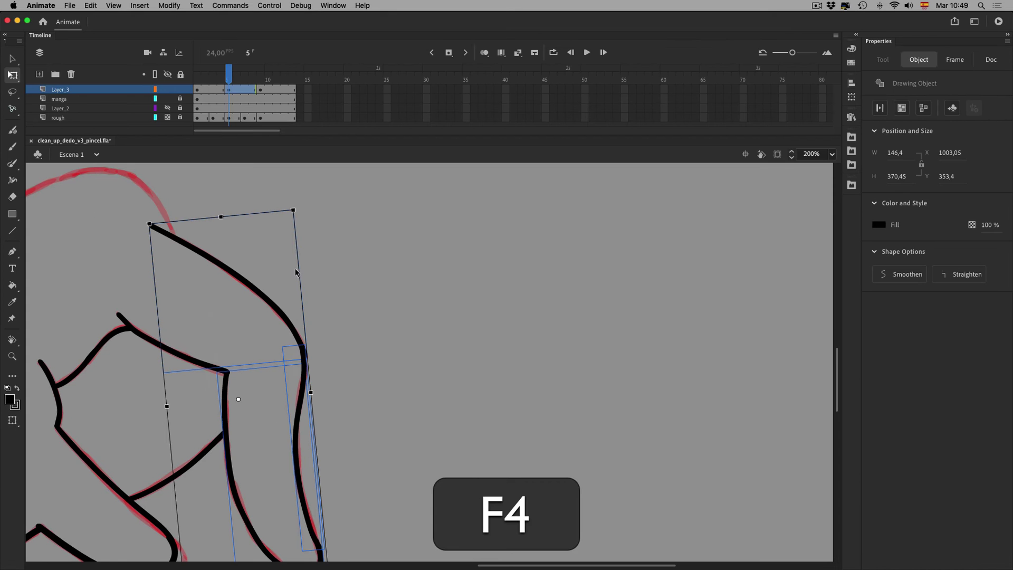
key("F4")
double_click(295, 269)
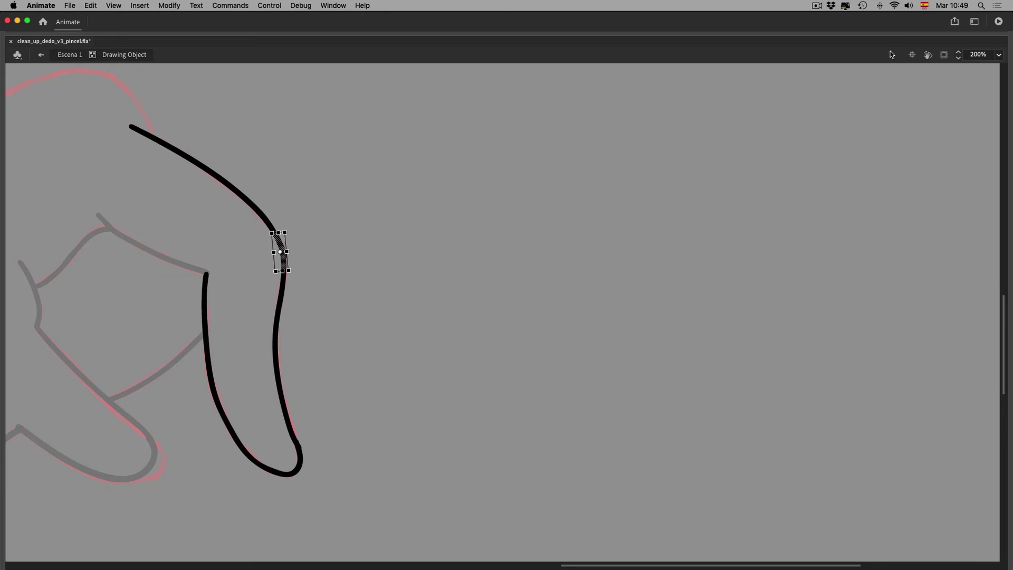
key("F4")
left_click(327, 381)
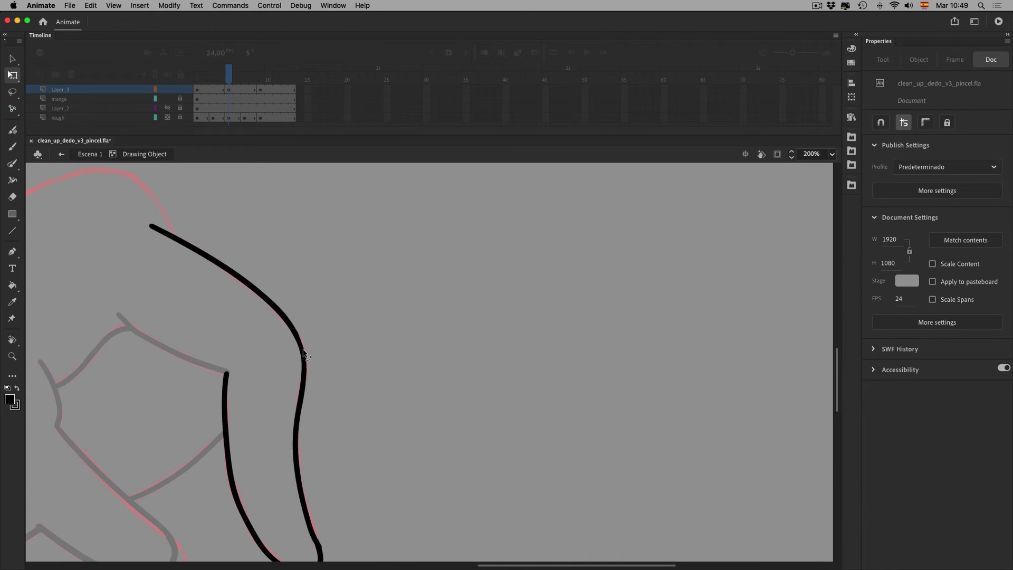
key("space")
left_click_drag(294, 526, 284, 406)
left_click(301, 416)
left_click(893, 276)
left_click(345, 441)
- Trace the back-of-hand contour from the wrist over the knuckle to the index finger, in two overlapping strokes
key("super+minus")
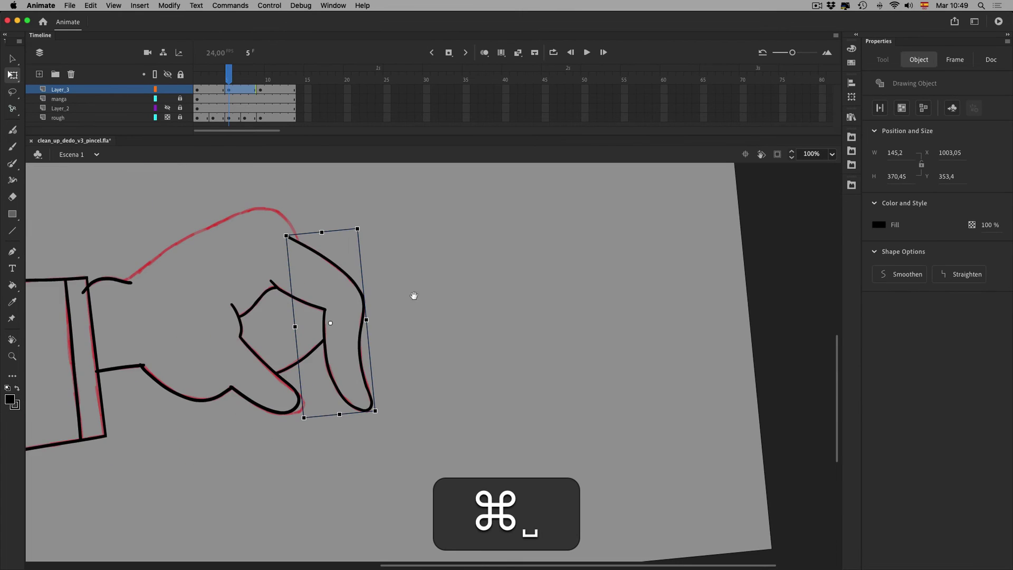
left_click_drag(413, 296, 444, 356)
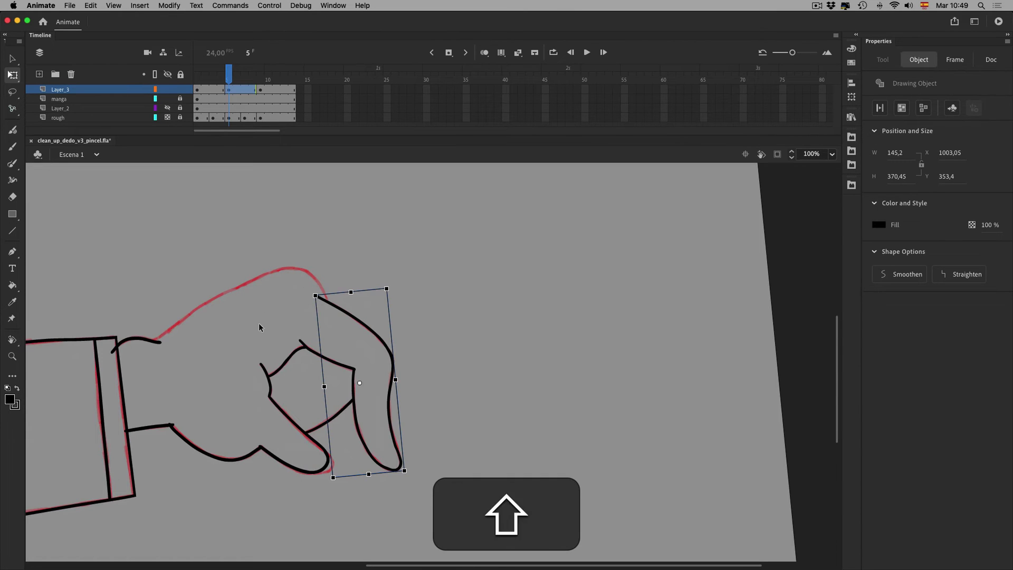
key("shift+b")
key("super+=")
left_click_drag(400, 331, 330, 217)
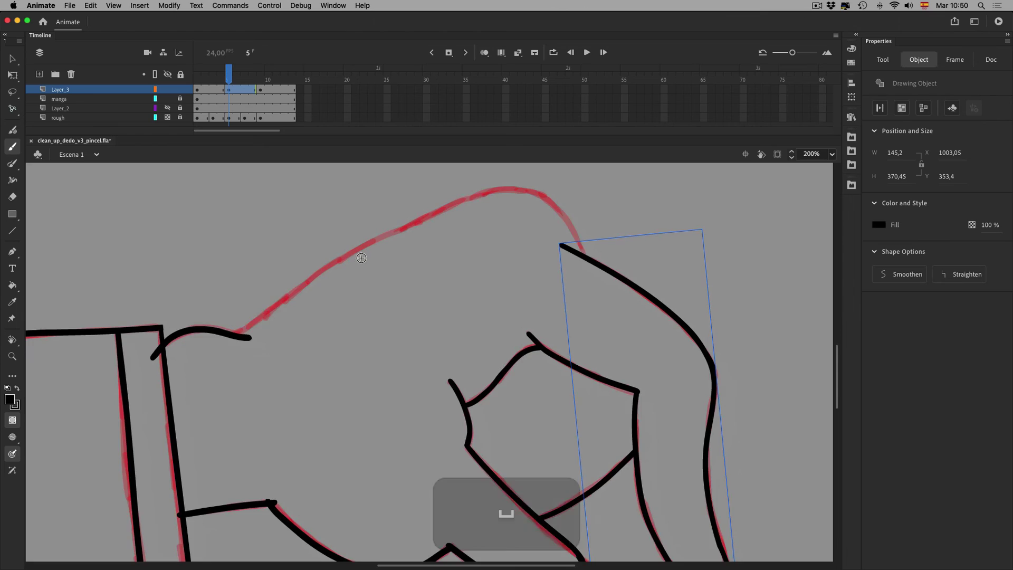
key("F4")
mouse_move(226, 228)
left_mouse_down()
mouse_move(317, 161)
mouse_move(444, 99)
mouse_move(515, 92)
mouse_move(561, 140)
left_mouse_up()
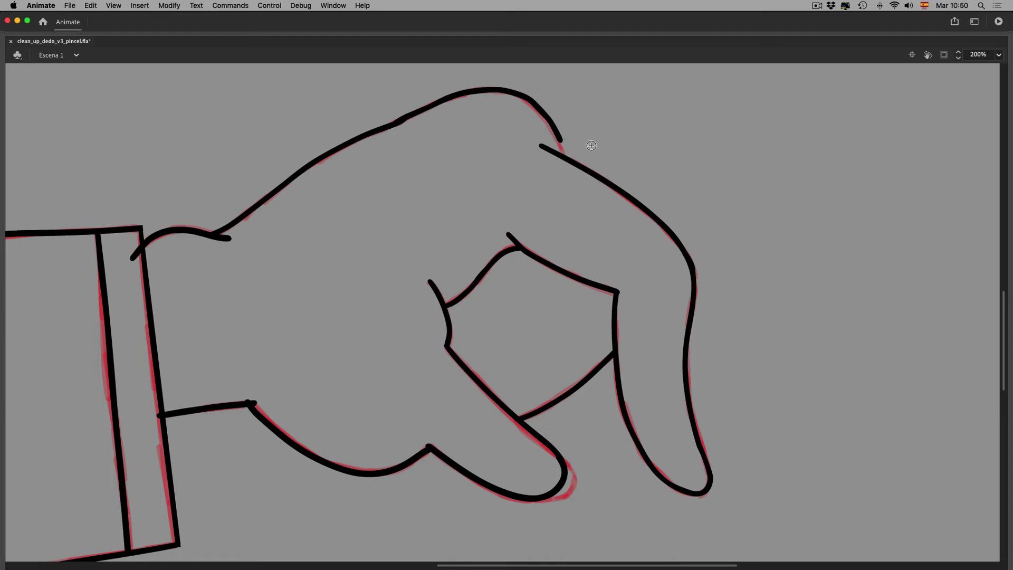
key("super+z")
left_click_drag(652, 188, 484, 233)
key("shift+space")
mouse_move(746, 169)
left_mouse_down()
mouse_move(665, 398)
mouse_move(396, 283)
mouse_move(206, 144)
mouse_move(208, 152)
left_mouse_up()
key("shift+b")
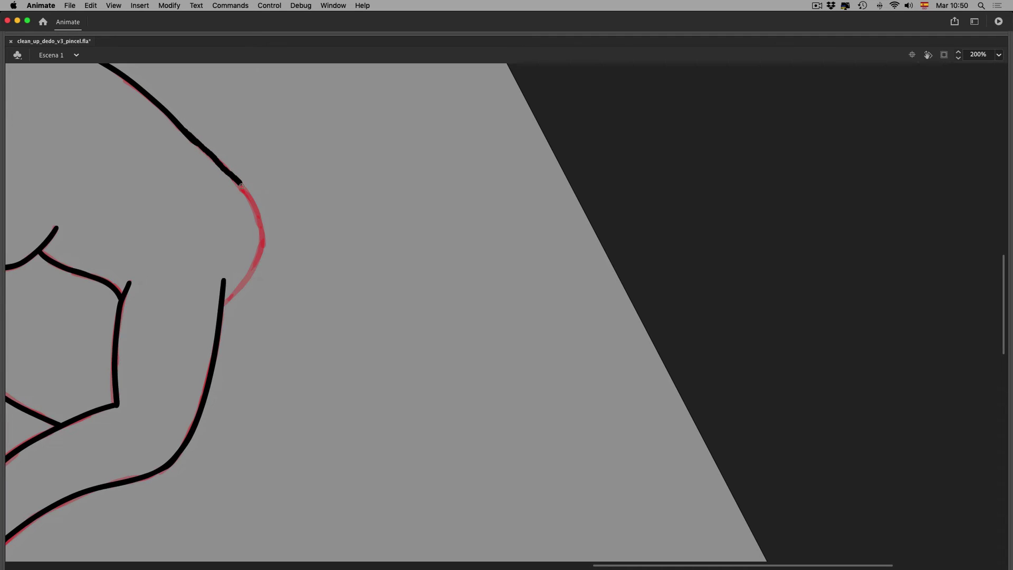
left_click_drag(235, 288, 224, 303)
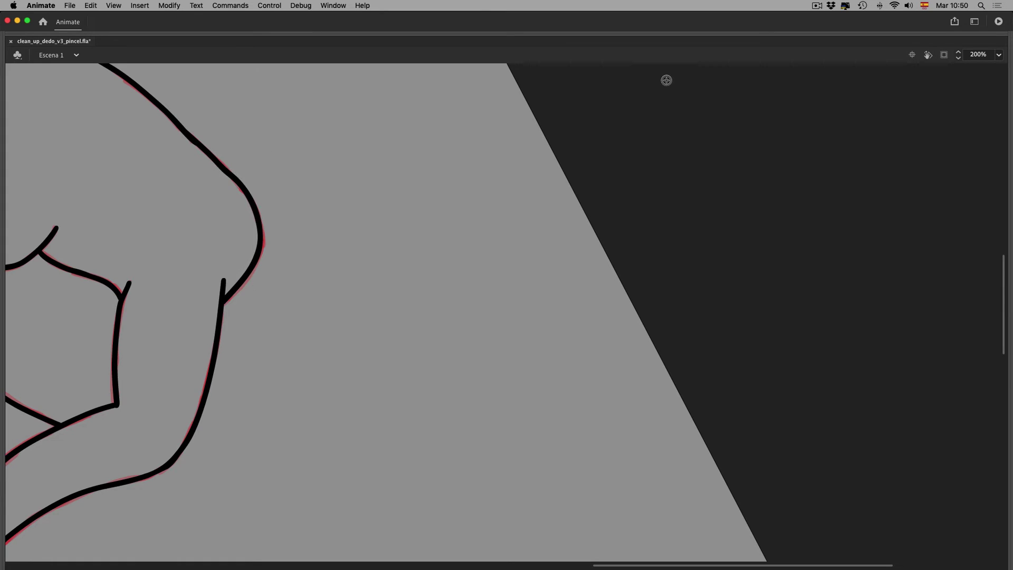
- Combine the two back-of-hand strokes into one drawing object and smooth the join between them
left_click(912, 55)
key("v")
left_click(401, 103)
left_click(575, 104, "shift")
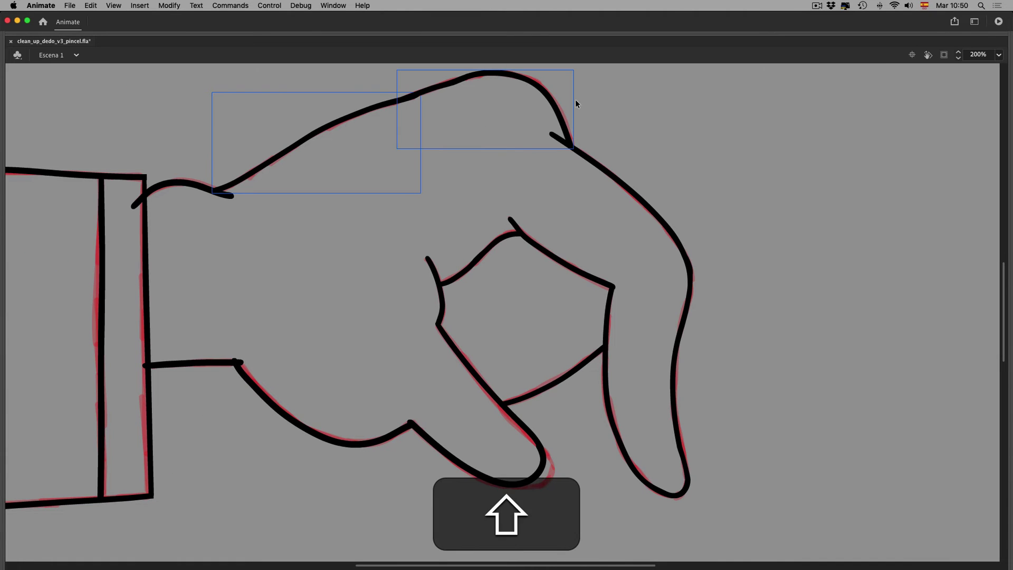
key("F4")
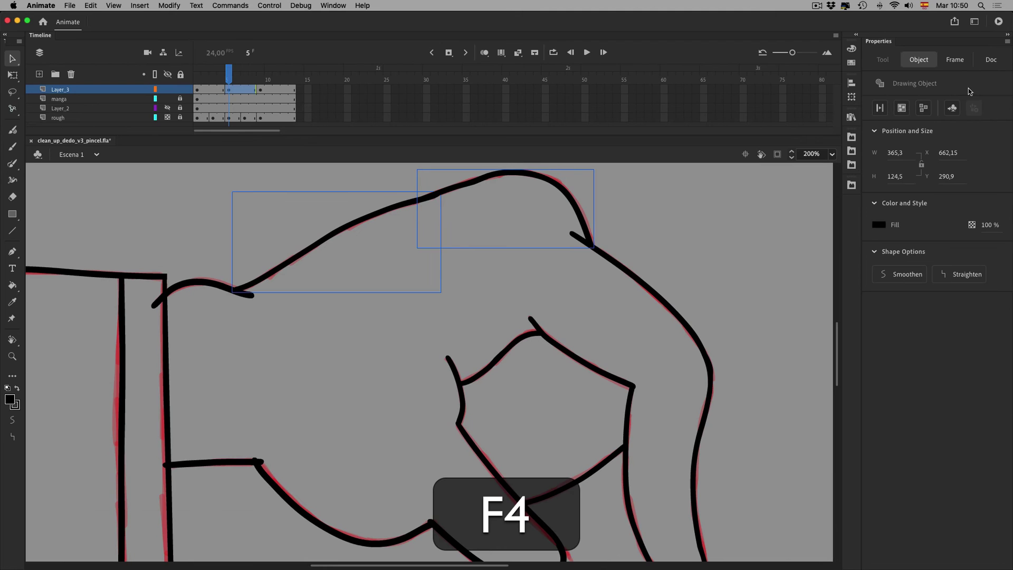
left_click(903, 110)
double_click(430, 199)
left_click_drag(312, 281, 528, 188)
left_click(905, 276)
left_click(466, 255)
double_click(660, 237)
- Hide the rough layer and scrub the timeline to compare the cleaned poses on Layer_3
key("super+1")
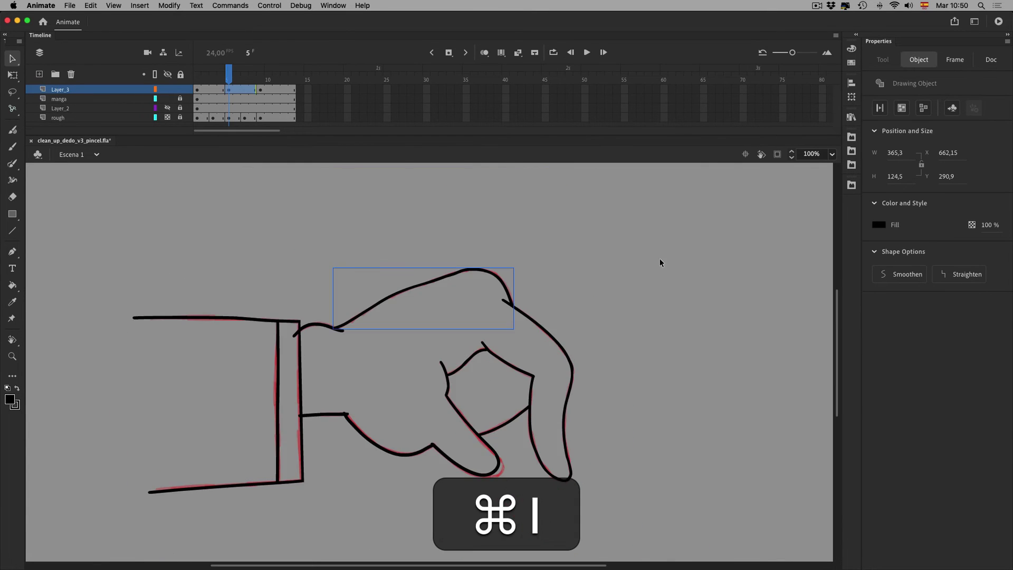
left_click_drag(659, 259, 549, 216)
left_click(167, 118)
left_click(168, 117)
mouse_move(228, 75)
left_mouse_down()
mouse_move(254, 80)
mouse_move(223, 94)
left_mouse_up()
left_click(168, 117)
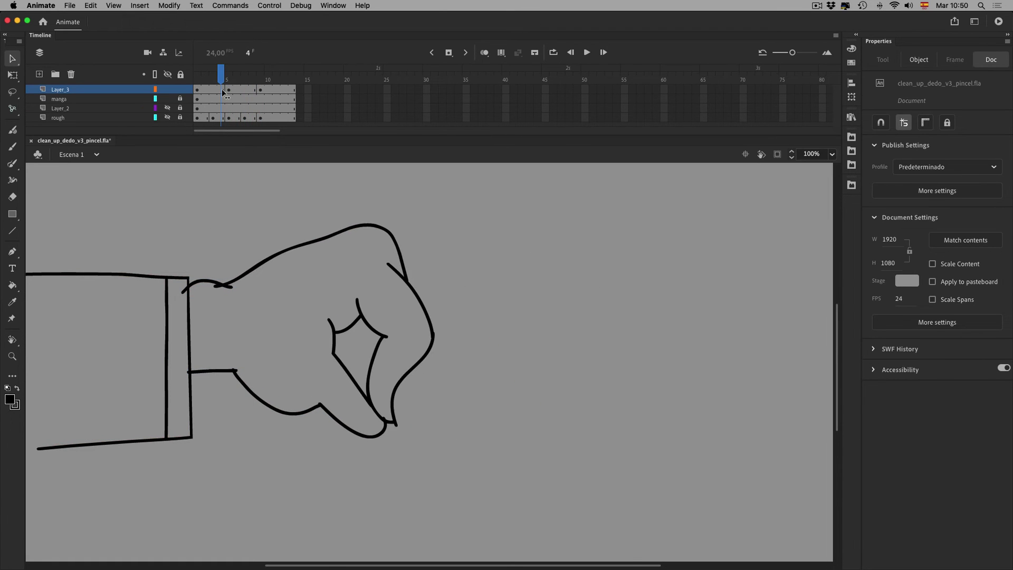
- Show the rough layer again and insert a keyframe on Layer_3 at frame 3
left_click(168, 117)
left_click(213, 89)
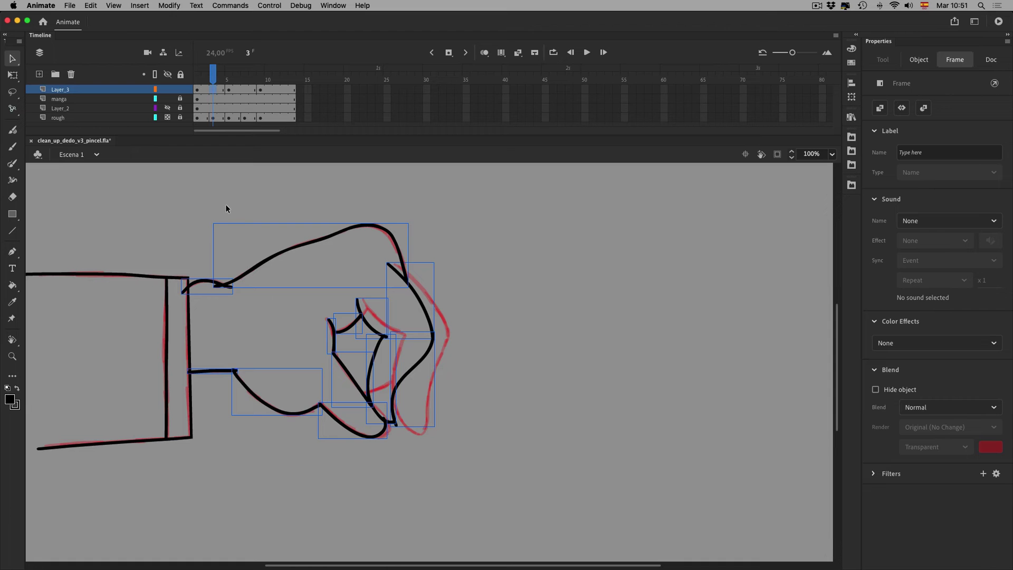
key("F6")
- Delete the back-of-hand, index-finger, finger-opening and inner thumb strokes at frame 3
mouse_move(309, 222)
left_mouse_down()
mouse_move(428, 294)
mouse_move(438, 336)
left_mouse_up()
key("Delete")
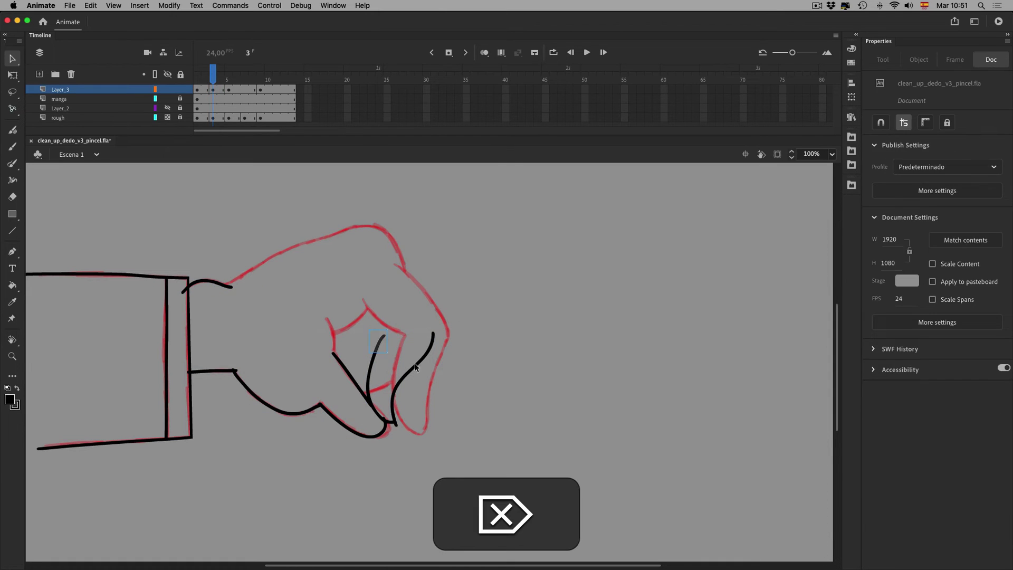
left_click(354, 382)
key("Delete")
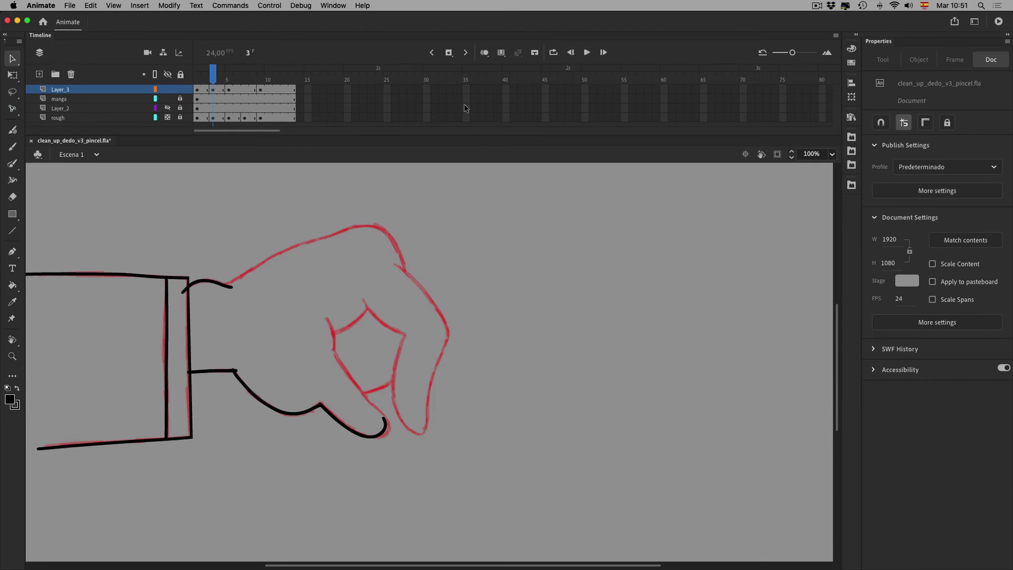
- Using onion skinning limited to the neighbouring poses, adjust the frame 3 palm and thumb-tip strokes to sit between them, and turn onion skinning off
left_click(483, 53)
left_click_drag(257, 77, 237, 81)
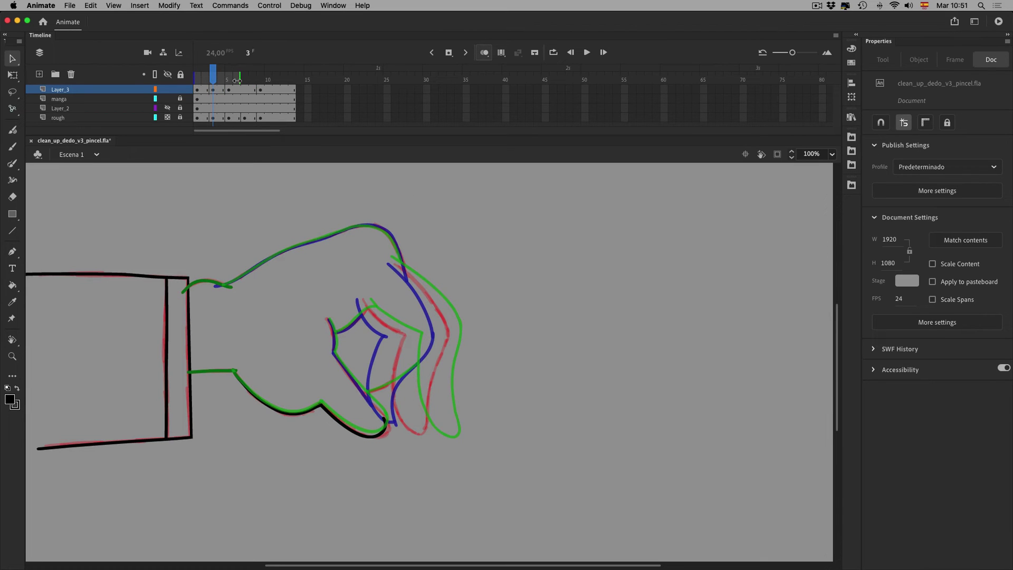
left_click(375, 435)
left_click(297, 413, "shift")
key("q")
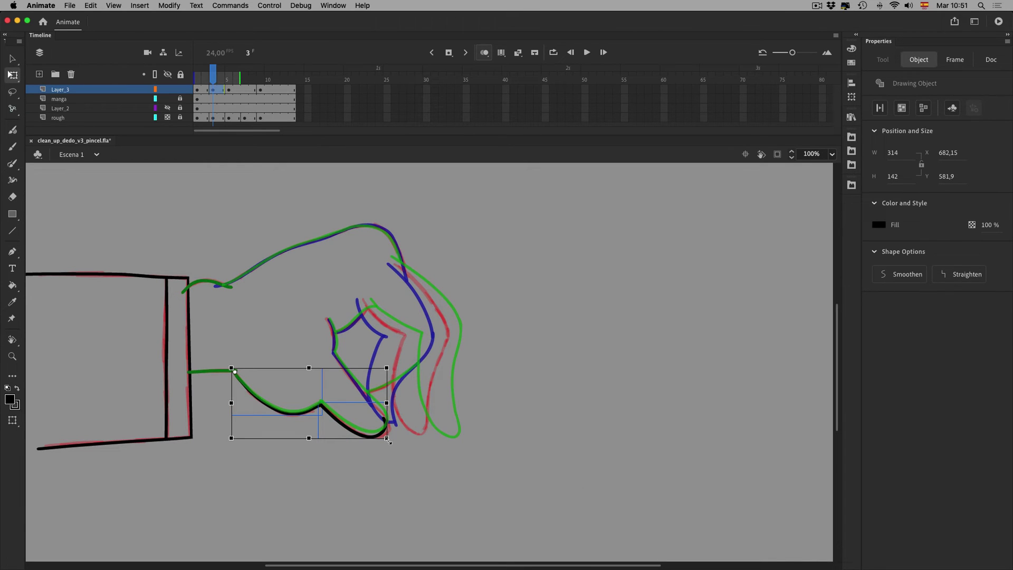
left_click(426, 449)
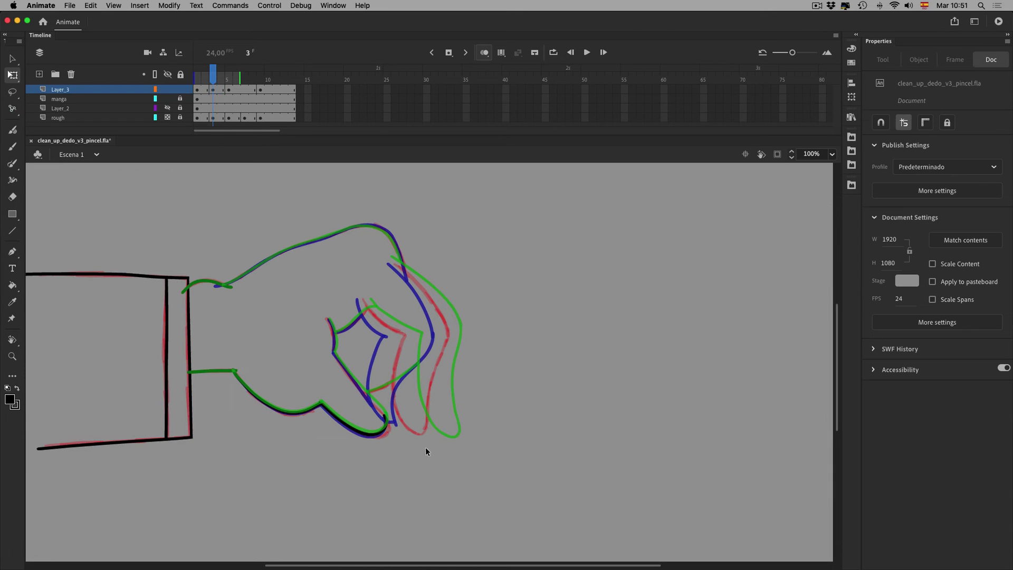
left_click(485, 52)
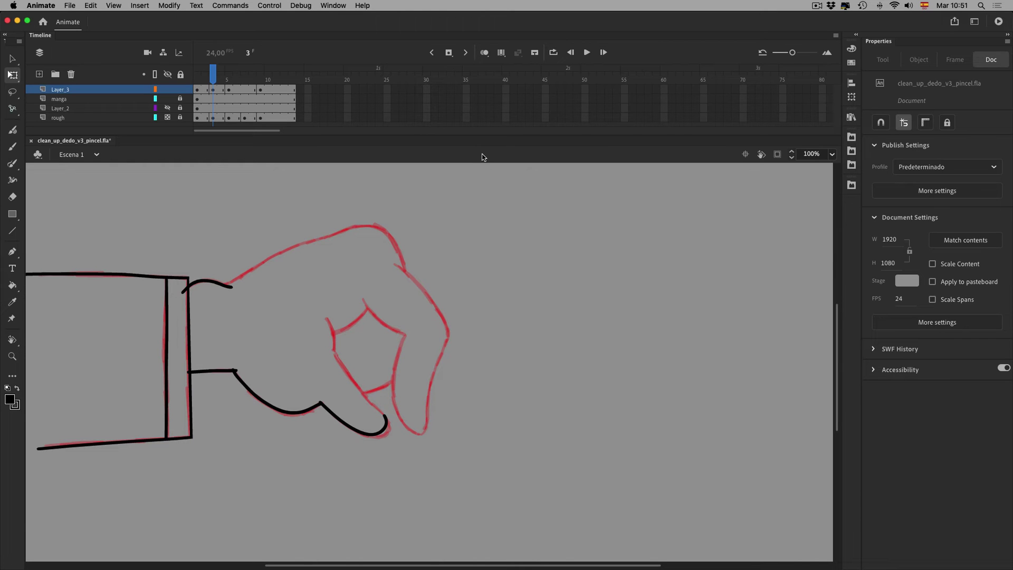
- Trace the back-of-hand contour from the wrist over the knuckle at frame 3, undoing unsatisfactory strokes
left_click_drag(304, 247, 303, 294)
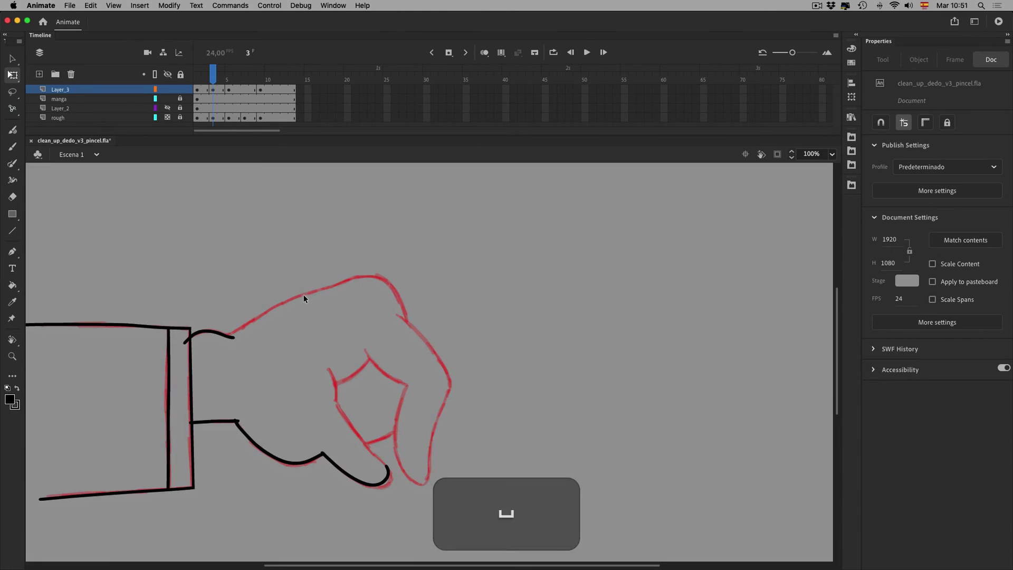
key("shift+b")
key("F4")
left_click_drag(205, 236, 269, 287)
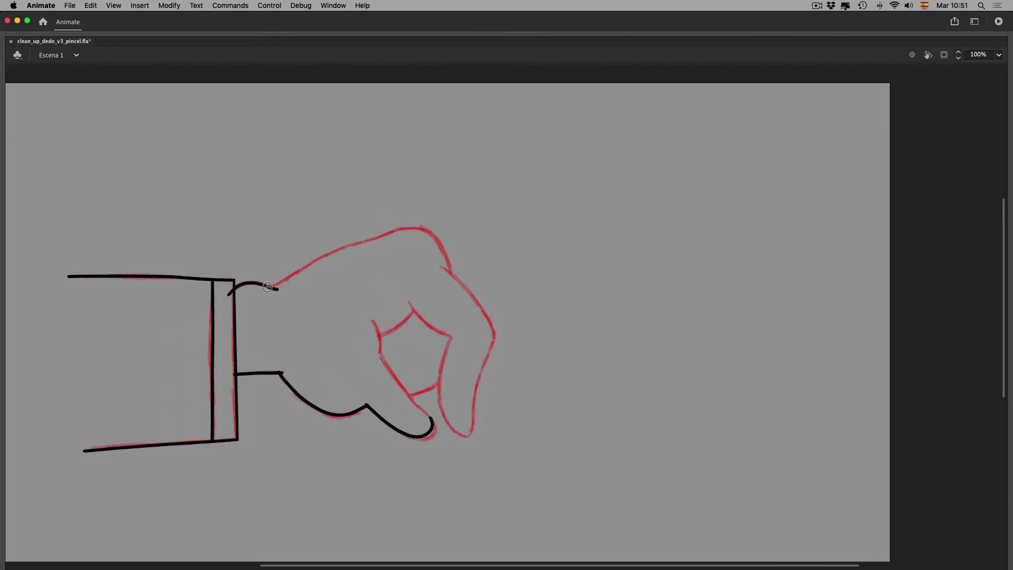
mouse_move(405, 228)
left_mouse_down()
mouse_move(436, 236)
mouse_move(442, 251)
left_mouse_up()
key("super+z")
key("super+z")
key("super+z")
- Trace the upper edges of the finger opening, the thumb crease and the inner thumb edge at frame 3
key("space")
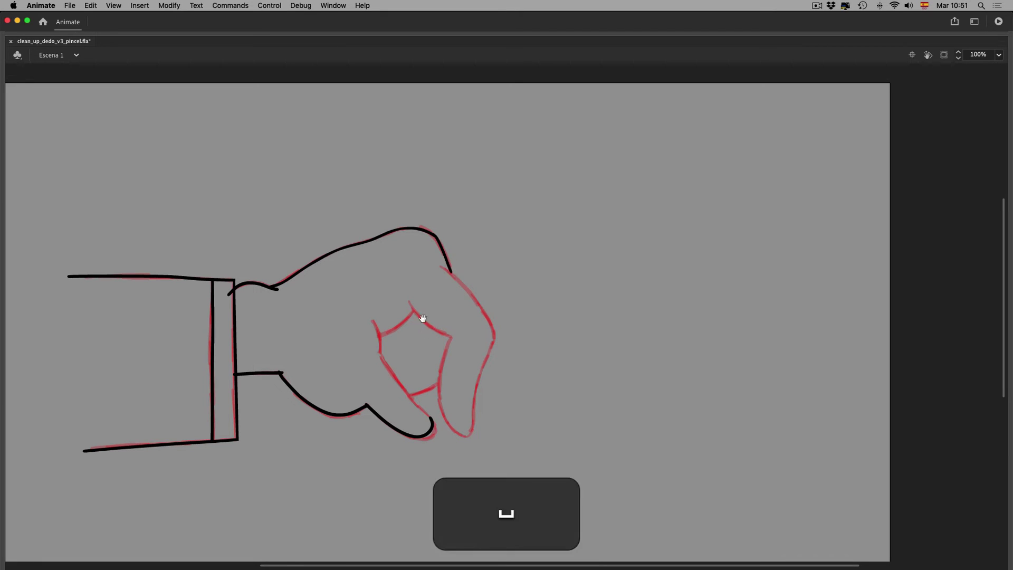
left_click_drag(420, 319, 408, 286)
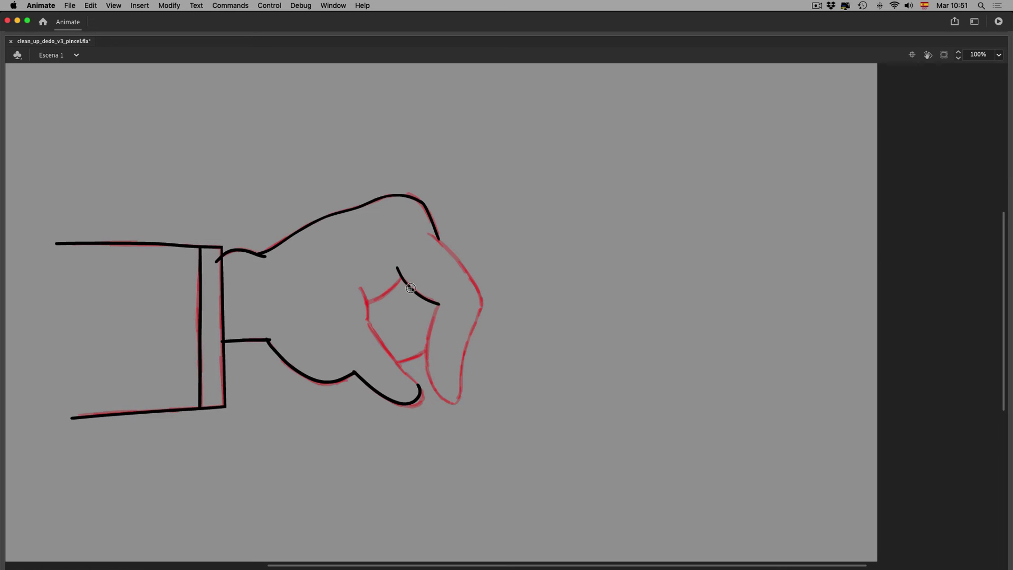
key("super+equal")
left_click_drag(228, 288, 295, 238)
left_click_drag(213, 257, 226, 277)
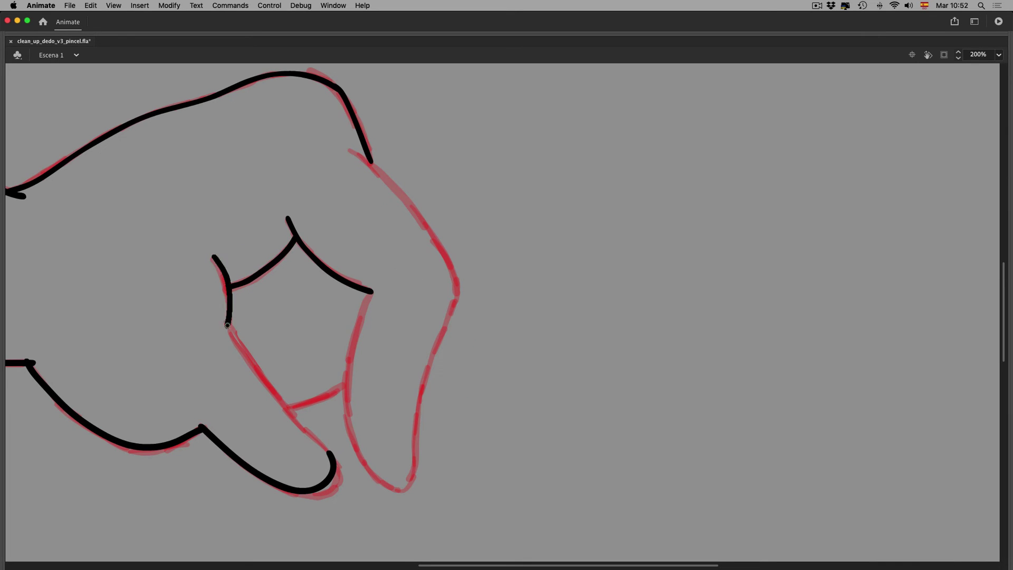
left_click_drag(231, 333, 330, 453)
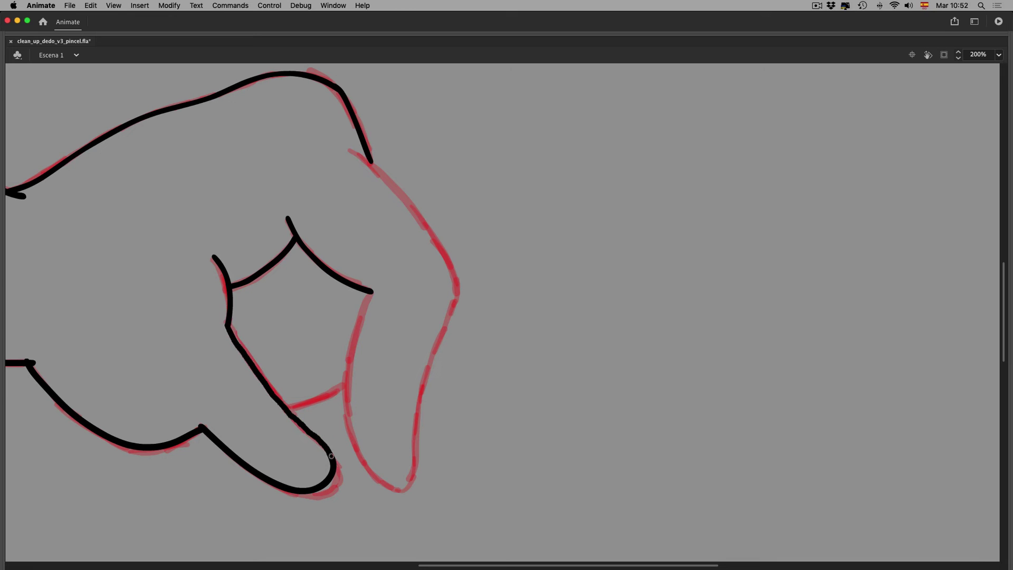
- Trace the lower edge of the finger opening and the index finger's inner and outer contours at frame 3, redoing unsatisfactory strokes
left_click_drag(285, 408, 347, 381)
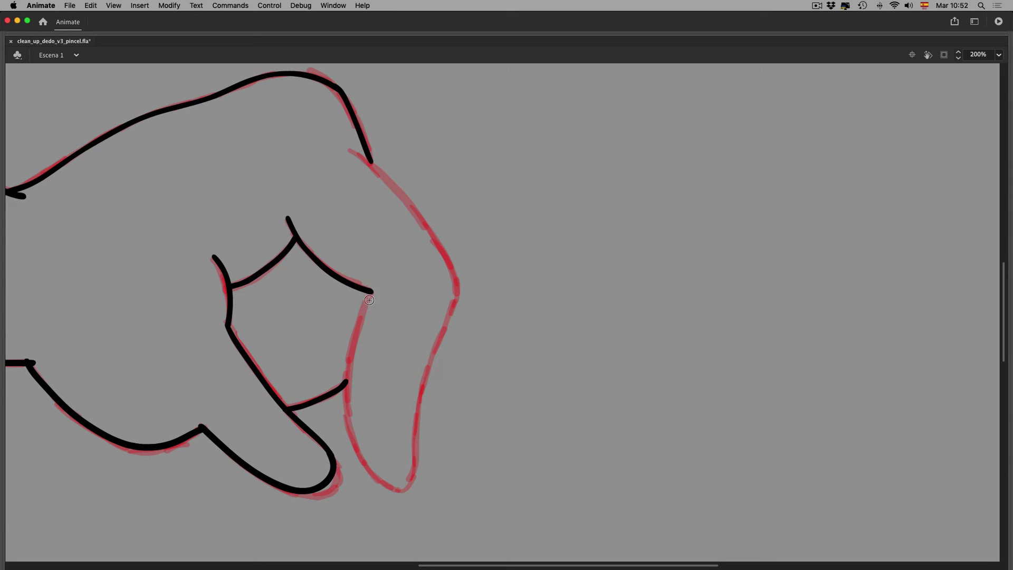
mouse_move(363, 309)
left_mouse_down()
mouse_move(348, 401)
mouse_move(354, 437)
mouse_move(386, 484)
left_mouse_up()
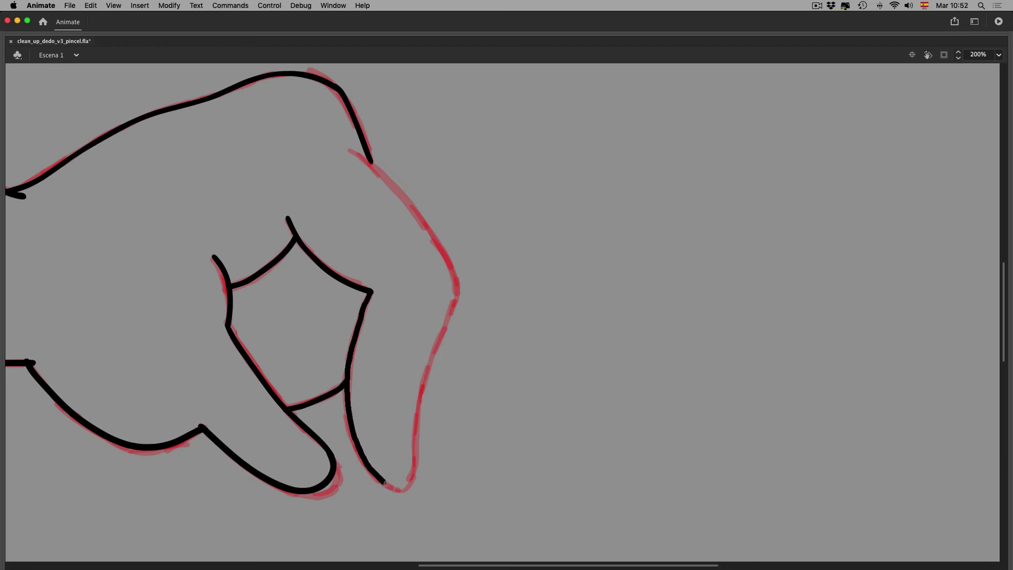
left_click_drag(361, 157, 408, 208)
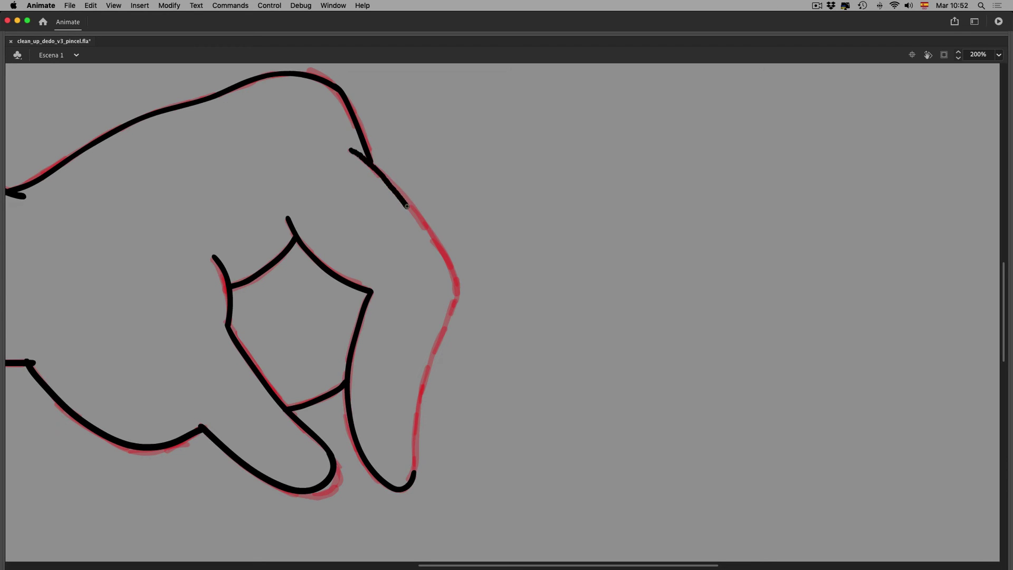
key("super+z")
mouse_move(350, 151)
left_mouse_down()
mouse_move(395, 187)
mouse_move(452, 274)
mouse_move(394, 186)
mouse_move(449, 264)
left_mouse_up()
key("super+z")
mouse_move(452, 306)
left_mouse_down()
mouse_move(420, 395)
mouse_move(415, 473)
left_mouse_up()
key("space")
left_click_drag(468, 338, 570, 357)
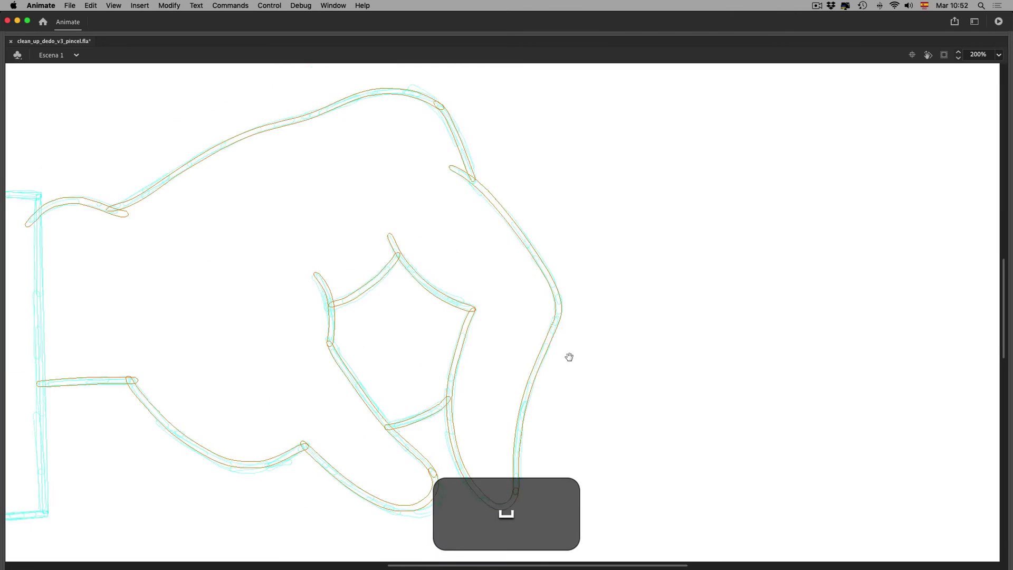
key("0")
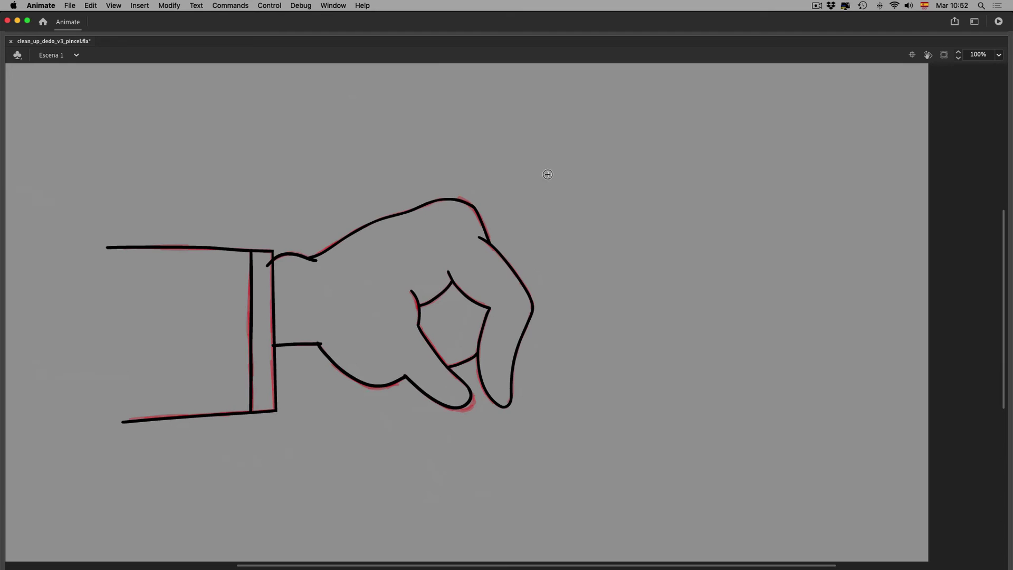
- Insert a keyframe at frame 7 on Layer_3 and turn on onion skinning
key("F4")
left_click(243, 89)
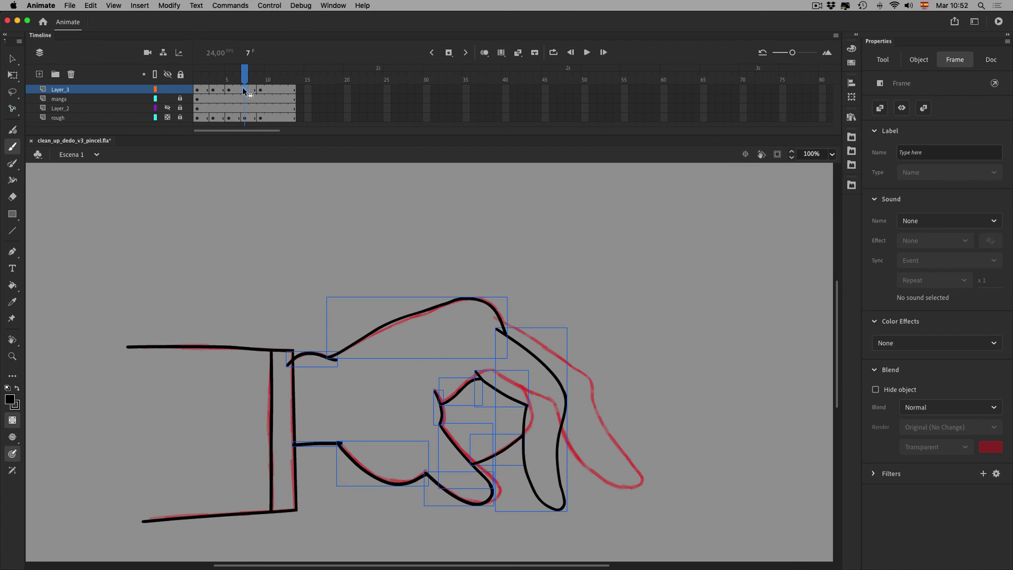
key("F6")
left_click(485, 52)
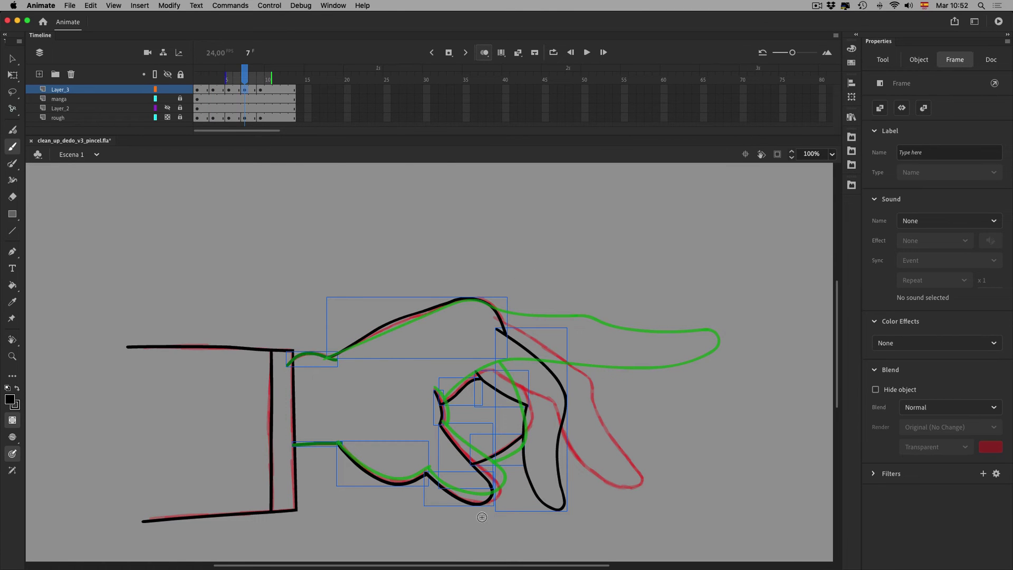
- Delete the back-of-hand, index-finger and finger-opening strokes at frame 7, keeping the wrist, palm and thumb, with onion skinning off
left_click(12, 59)
left_click(13, 75)
left_click(423, 514)
left_click(480, 476)
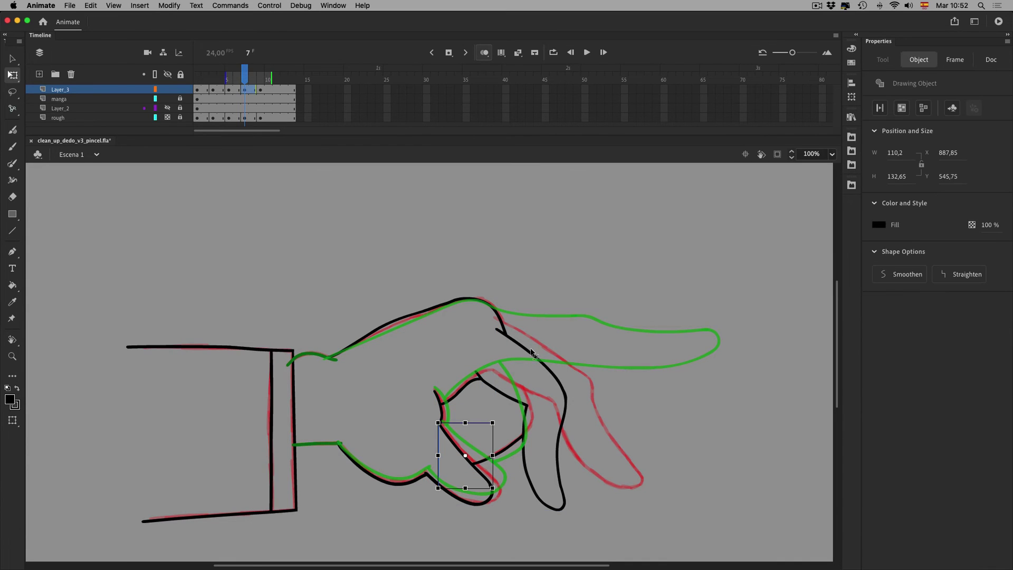
left_click_drag(379, 288, 576, 329)
key("Delete")
mouse_move(508, 359)
left_mouse_down()
mouse_move(458, 397)
mouse_move(431, 437)
left_mouse_up()
left_click(485, 52)
key("Delete")
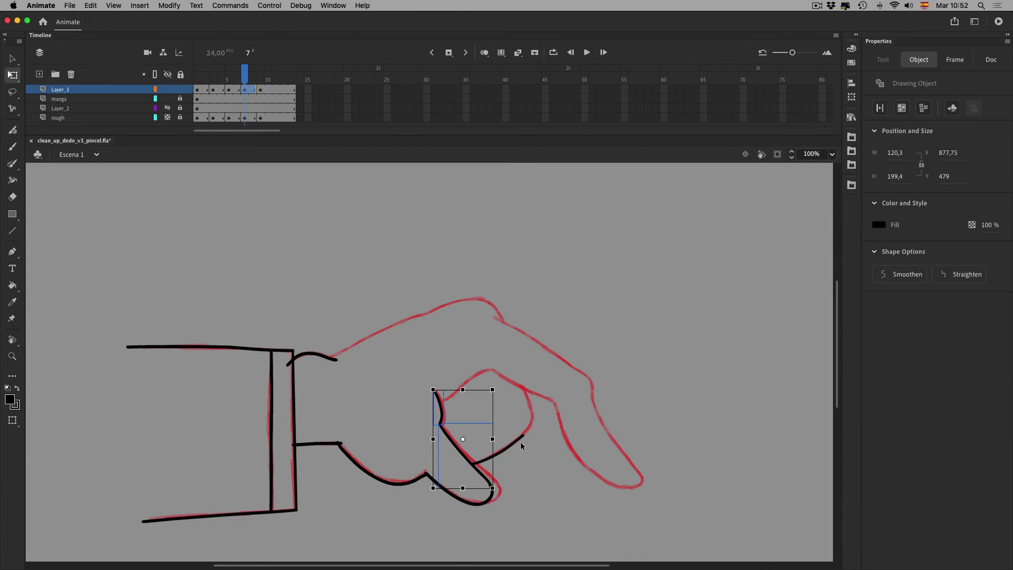
key("Delete")
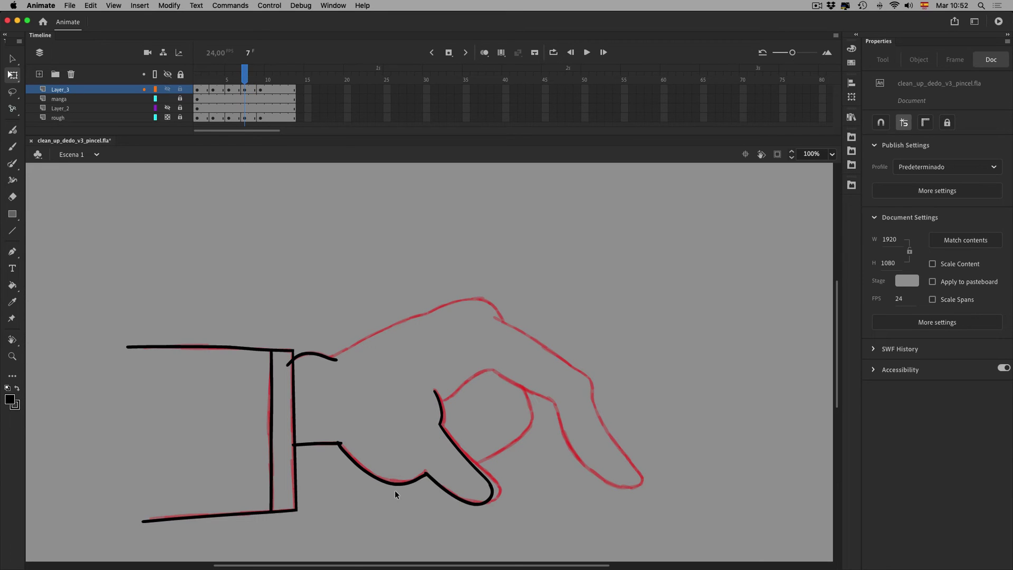
- Using onion skinning, rotate the palm and thumb strokes at frame 7 slightly to sit between the neighbouring poses
left_click_drag(395, 490, 475, 409)
left_click_drag(414, 448, 338, 444)
left_click(484, 52)
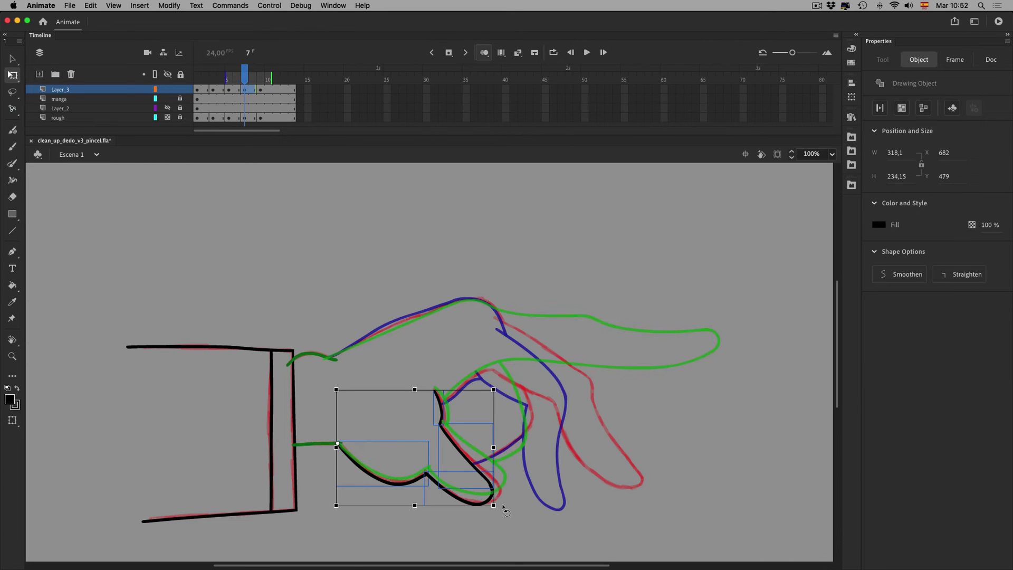
left_click_drag(495, 513, 500, 508)
left_click(515, 538)
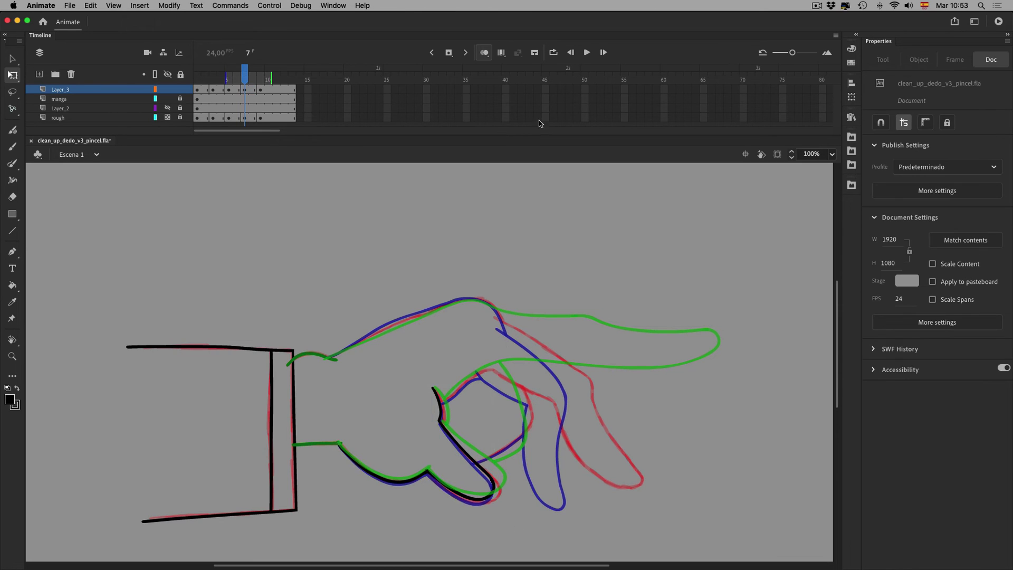
key("alt+shift+o")
- Nudge the thumb-tip, inner thumb and thumb-crease strokes closer to the rough lines at frame 7
left_click(495, 495)
key("shift+Right")
key("shift+Down")
key("Right")
left_click(514, 499)
left_click(488, 476)
key("Right")
key("Down")
left_click(539, 509)
left_click(475, 460)
left_click(441, 403, "shift")
key("Right")
key("Down")
left_click(547, 480)
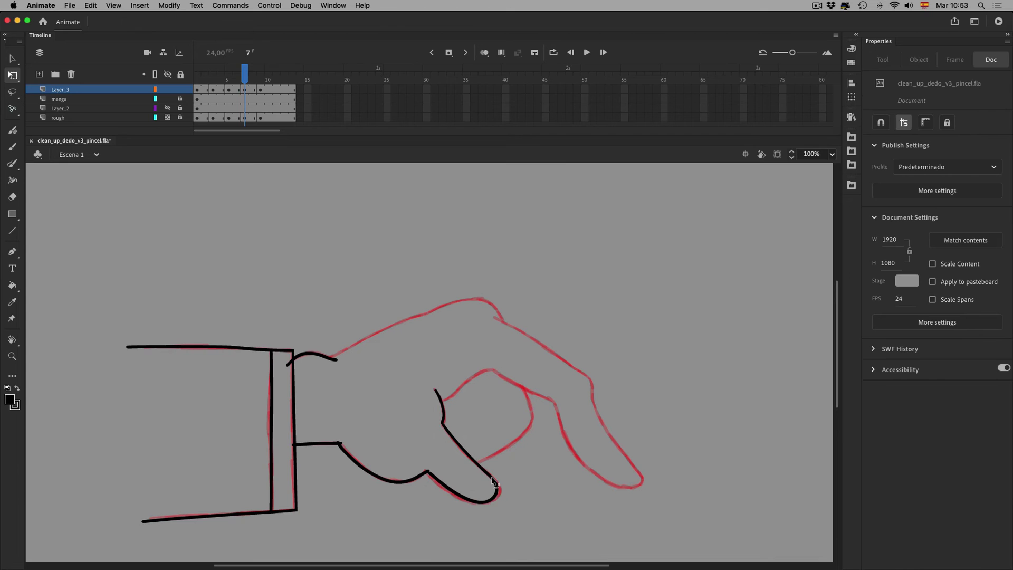
- Refine the thumb-tip and inner thumb strokes at frame 7 so their ends join smoothly
mouse_move(494, 499)
left_mouse_down()
mouse_move(487, 504)
mouse_move(416, 328)
left_mouse_up()
key("i")
double_click(417, 330)
left_click(381, 343)
left_click(407, 318)
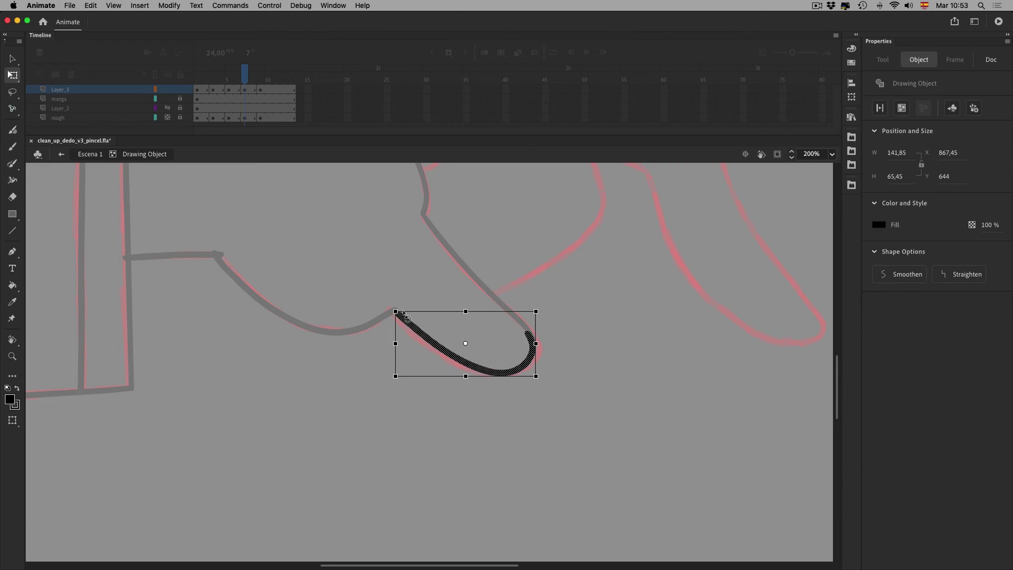
left_click(491, 437)
double_click(527, 395)
left_click(526, 329)
double_click(524, 325)
left_click_drag(524, 325, 529, 331)
double_click(557, 353)
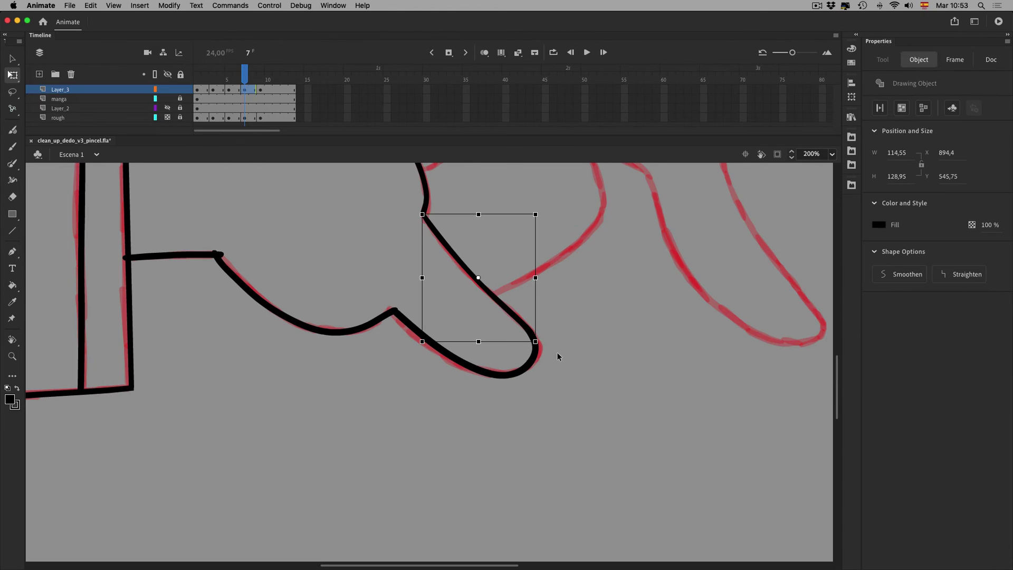
left_click(500, 392)
- Nudge and adjust the thumb-crease stroke to follow the rough line at frame 7
left_click_drag(460, 207, 469, 287)
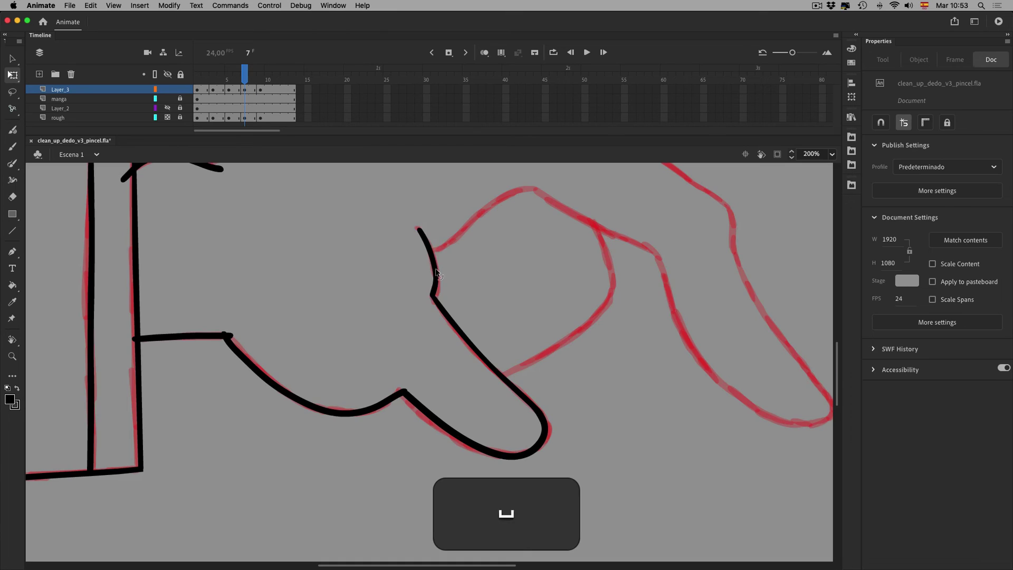
left_click(438, 280)
key("Right")
key("Right")
left_click_drag(430, 230, 426, 227)
left_click(480, 272)
- Trace the back of the hand from the wrist to the knuckle at frame 7, smooth the stroke and adjust its wrist end
left_click_drag(585, 297, 518, 396)
left_click_drag(423, 224, 419, 325)
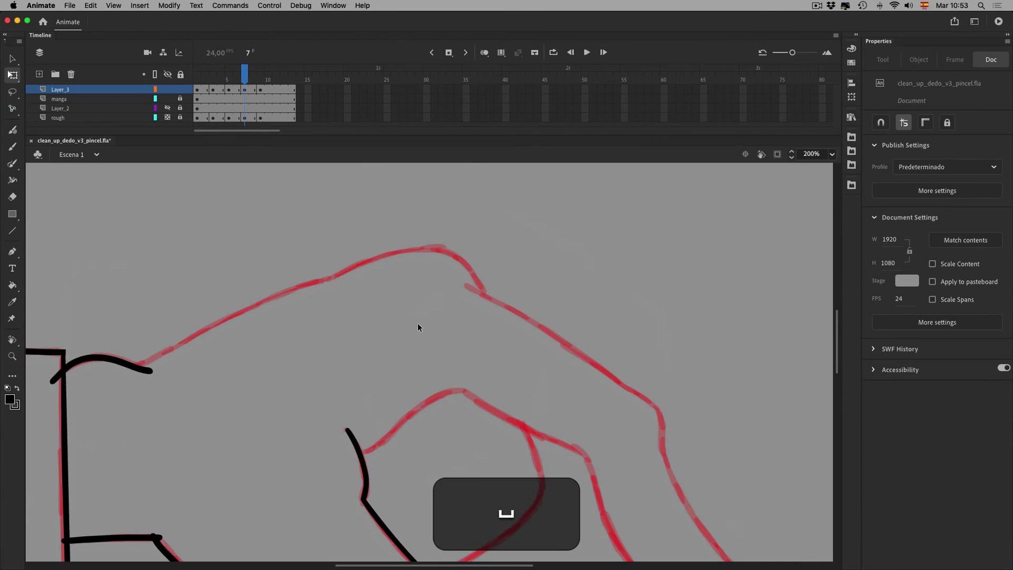
key("shift+b")
mouse_move(137, 365)
left_mouse_down()
mouse_move(290, 289)
mouse_move(402, 252)
mouse_move(451, 253)
left_mouse_up()
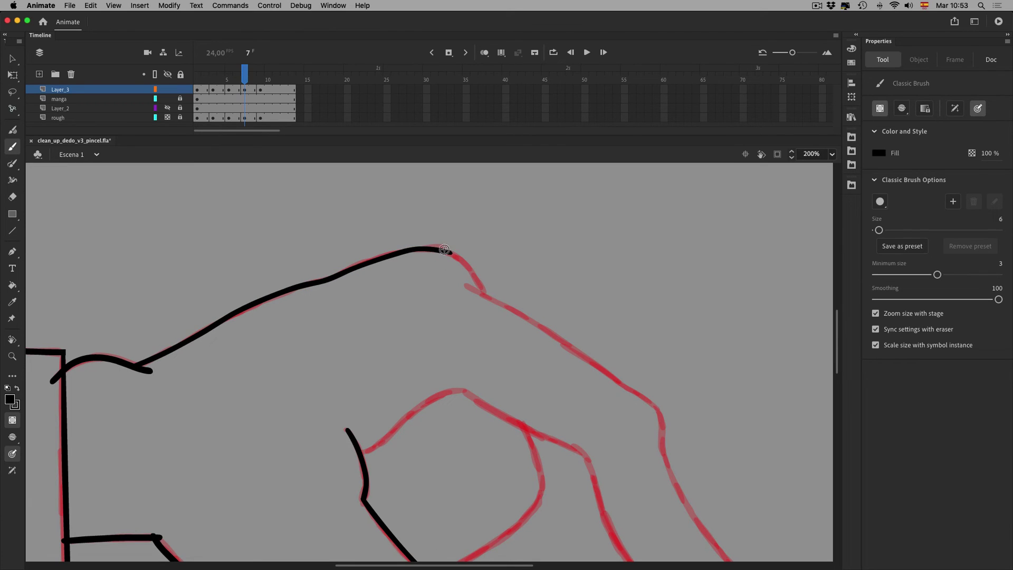
key("v")
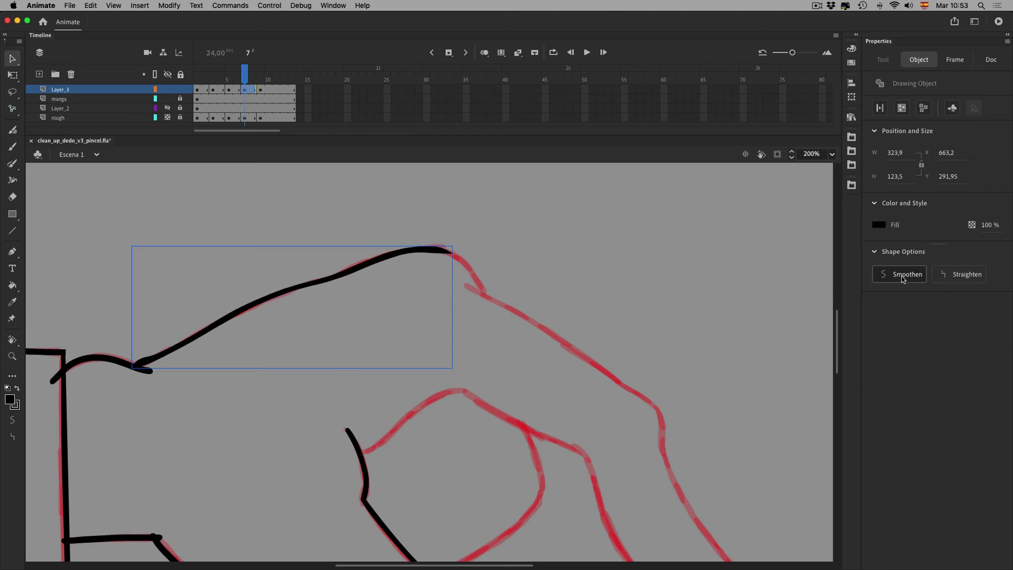
left_click(538, 289)
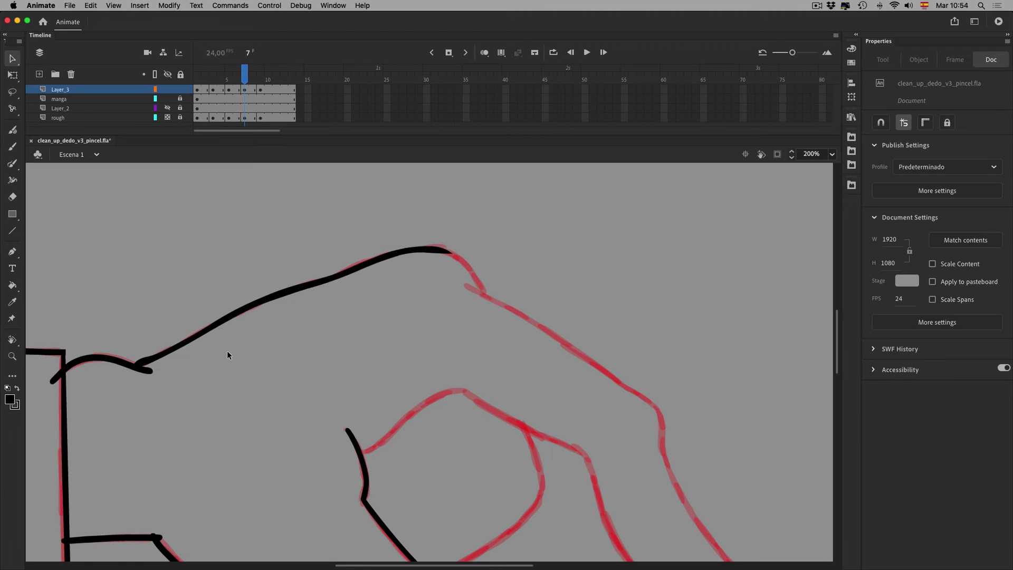
left_click_drag(141, 359, 139, 363)
- Trace the knuckle curve down to the base of the index finger at frame 7, undoing unsatisfactory strokes
key("shift+b")
key("shift+b")
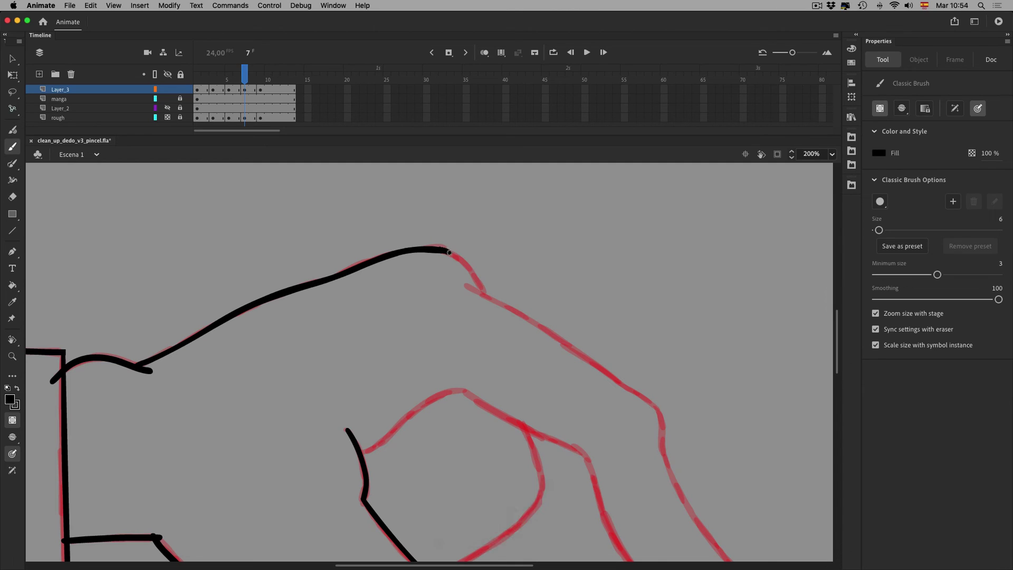
key("space")
key("super+z")
mouse_move(438, 249)
left_mouse_down()
mouse_move(462, 261)
mouse_move(484, 293)
left_mouse_up()
key("space")
left_click_drag(545, 316, 423, 292)
key("super+z")
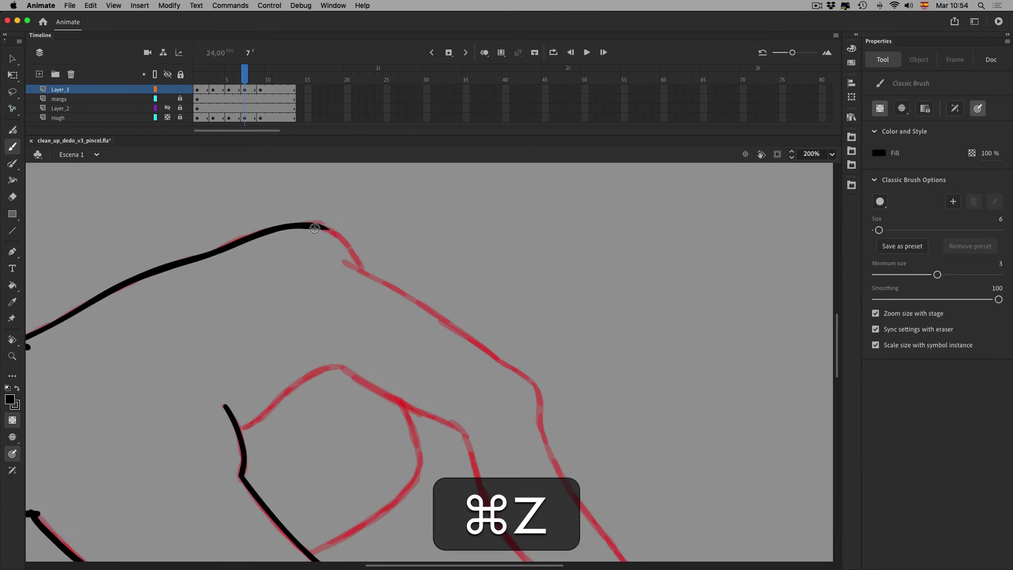
key("super+z")
left_click_drag(311, 226, 347, 246)
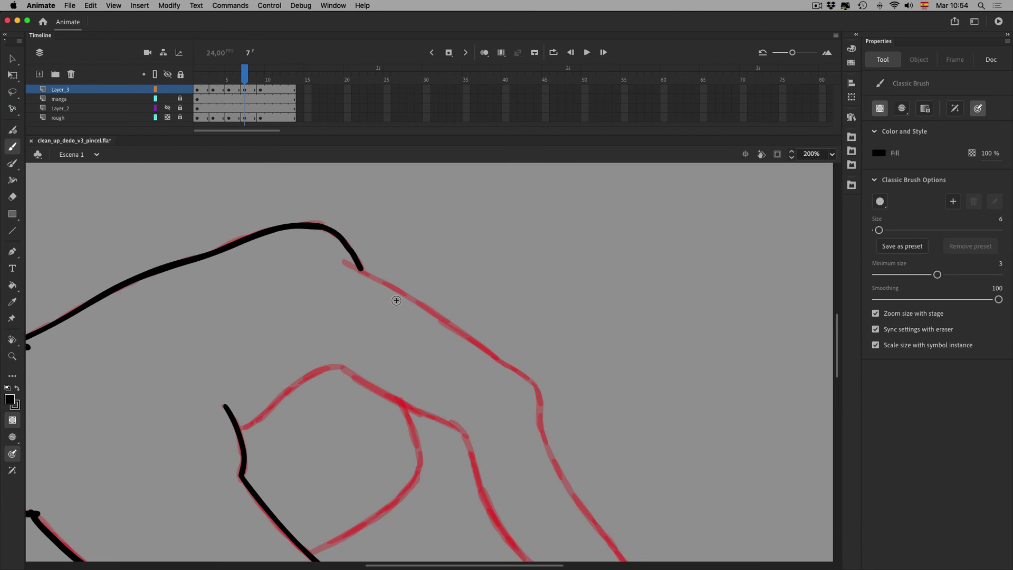
- Trace the upper edge of the finger opening from the thumb crease to the index-finger base at frame 7
left_click_drag(396, 301, 322, 195)
key("F4")
key("shift+space")
left_click_drag(717, 201, 479, 144)
key("space")
left_click_drag(358, 364, 448, 174)
left_click_drag(331, 445, 296, 164)
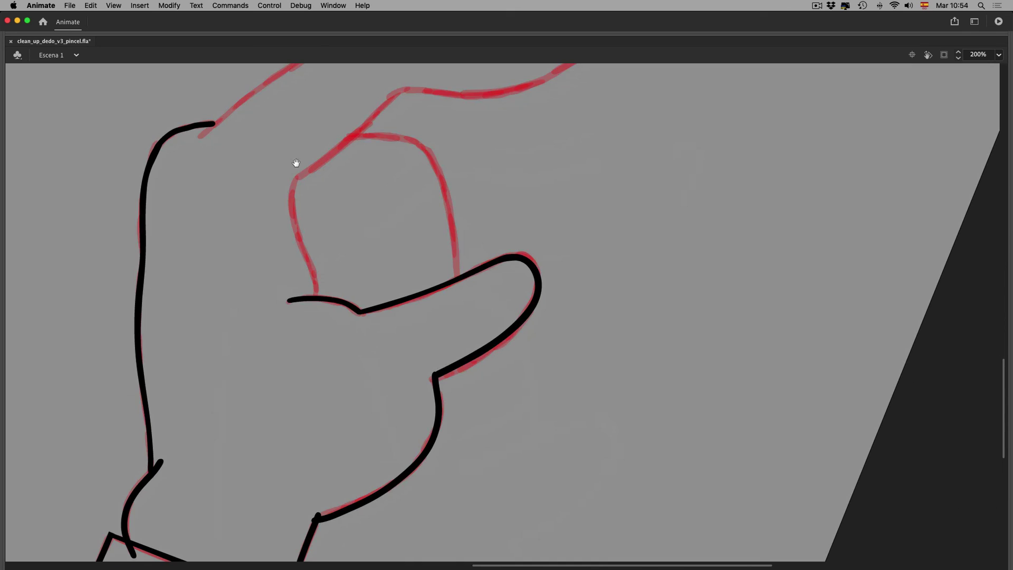
key("shift+b")
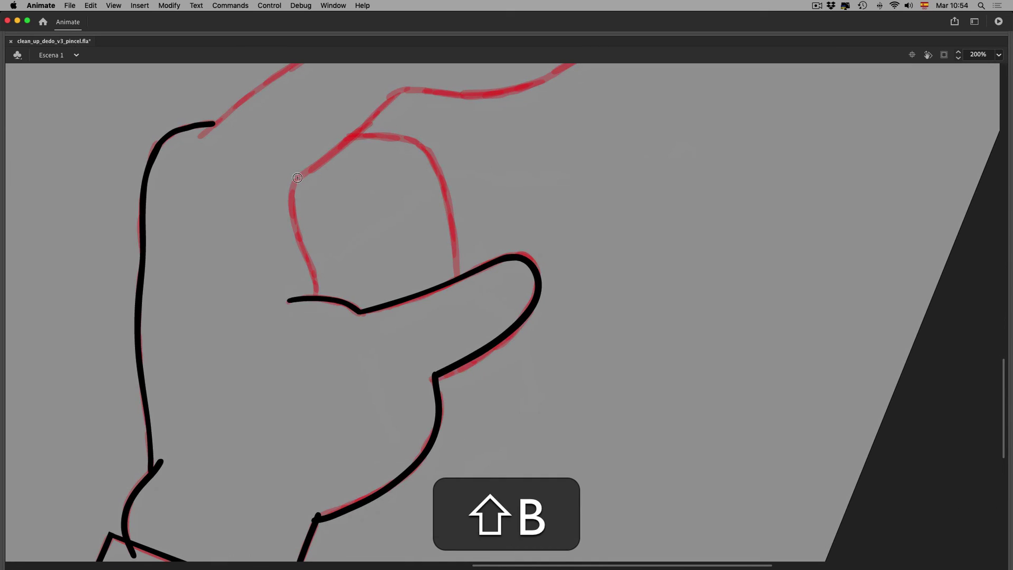
mouse_move(298, 175)
left_mouse_down()
mouse_move(293, 221)
mouse_move(316, 293)
left_mouse_up()
key("super+z")
mouse_move(298, 175)
left_mouse_down()
mouse_move(291, 230)
mouse_move(318, 292)
left_mouse_up()
- Trace the fingertip and the index finger's outer edge down to the middle joint at frame 7
key("space")
mouse_move(534, 156)
left_mouse_down()
mouse_move(405, 301)
mouse_move(428, 309)
left_mouse_up()
left_click(944, 57)
left_click_drag(504, 239, 417, 281)
key("space")
left_click_drag(277, 392, 254, 191)
key("space")
left_click_drag(297, 133, 281, 201)
key("shift+b")
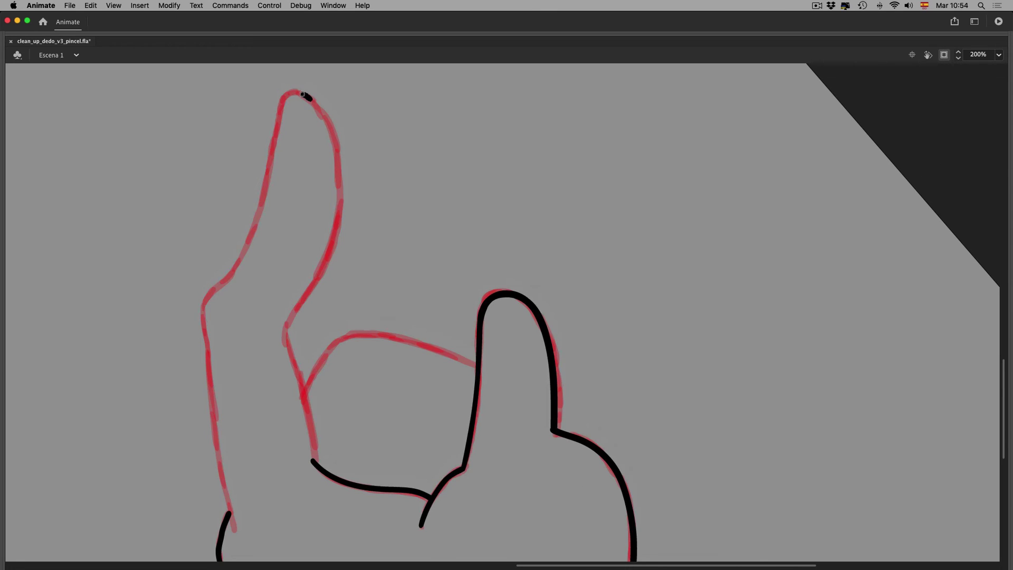
mouse_move(271, 158)
left_mouse_down()
mouse_move(254, 228)
mouse_move(204, 309)
left_mouse_up()
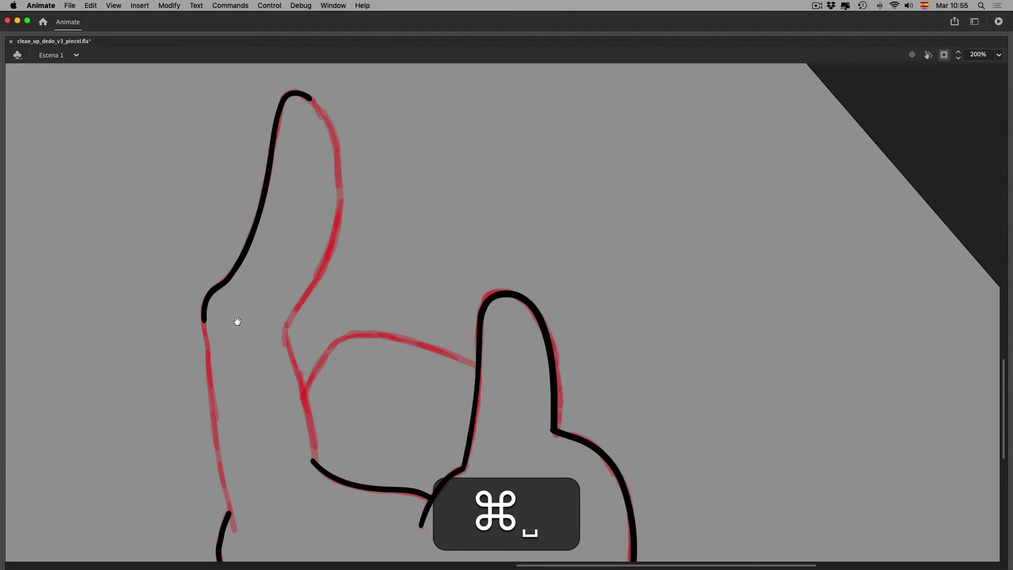
key("super+z")
mouse_move(314, 100)
left_mouse_down()
mouse_move(302, 94)
mouse_move(245, 250)
mouse_move(206, 302)
left_mouse_up()
- Trace the index finger's outer contour around the middle joint toward the knuckle at frame 7, redoing unsatisfactory strokes
key("super+z")
mouse_move(236, 265)
left_mouse_down()
mouse_move(208, 297)
mouse_move(203, 343)
left_mouse_up()
key("super+z")
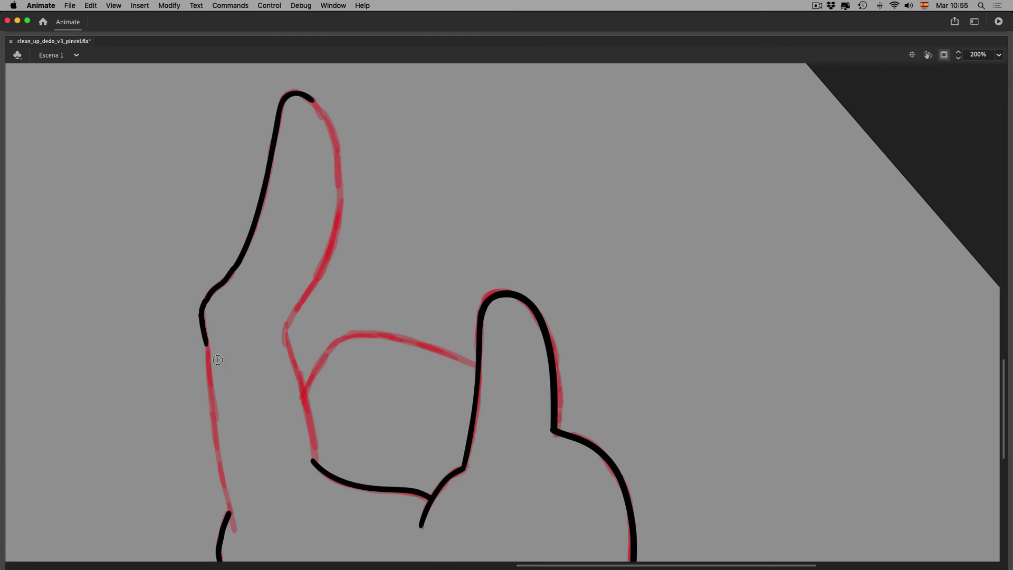
key("super+z")
mouse_move(234, 268)
left_mouse_down()
mouse_move(205, 300)
mouse_move(209, 356)
mouse_move(199, 208)
mouse_move(199, 295)
mouse_move(219, 385)
left_mouse_up()
- Trace the underside of the index finger from its tip back to the finger opening at frame 7
key("space")
key("space")
left_click_drag(272, 375, 237, 539)
left_click_drag(254, 111, 277, 148)
key("super+z")
mouse_move(254, 109)
left_mouse_down()
mouse_move(295, 207)
mouse_move(235, 342)
mouse_move(262, 476)
left_mouse_up()
- Close the finger opening at frame 7 by tracing the curve from the thumb to the underside of the index finger
key("space")
mouse_move(433, 375)
left_mouse_down()
mouse_move(380, 262)
mouse_move(363, 327)
mouse_move(341, 165)
left_mouse_up()
key("space")
mouse_move(321, 213)
left_mouse_down()
mouse_move(443, 289)
mouse_move(351, 195)
left_mouse_up()
key("shift+b")
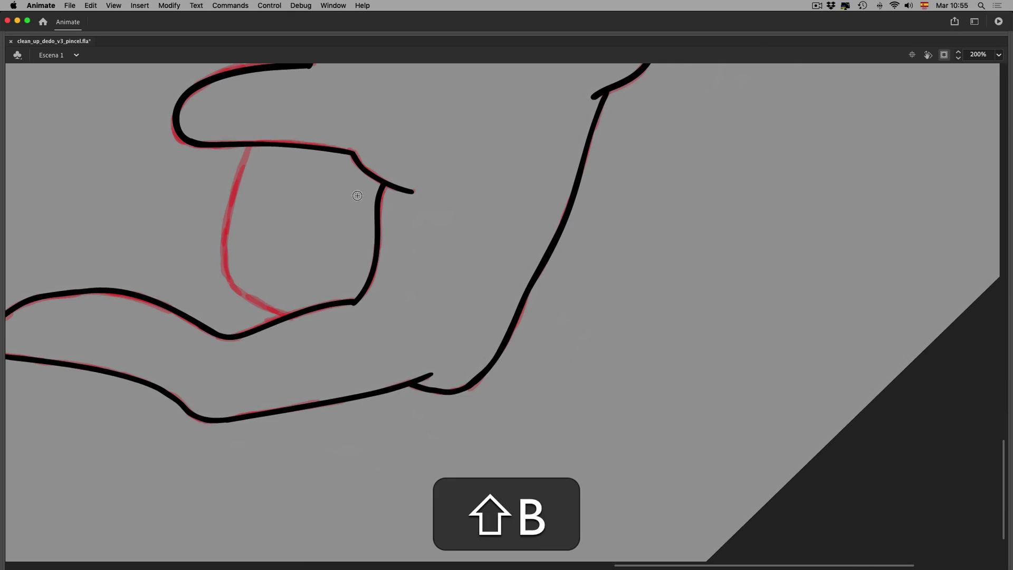
left_click_drag(248, 147, 241, 166)
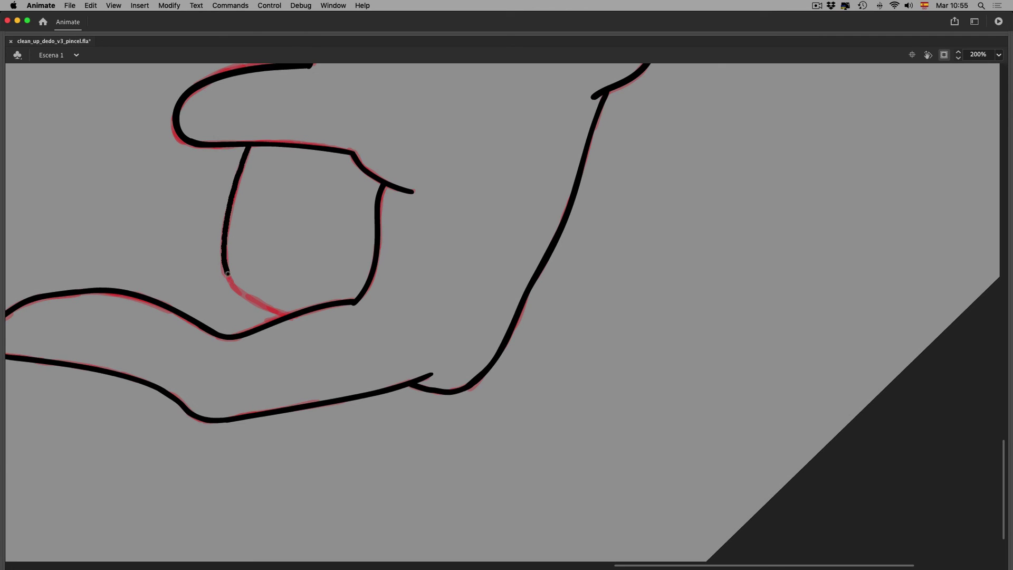
- Lock Layer_3 and hide the rough layer to leave only the black clean-up lines on the whole stage
key("space")
left_click_drag(584, 242, 516, 328)
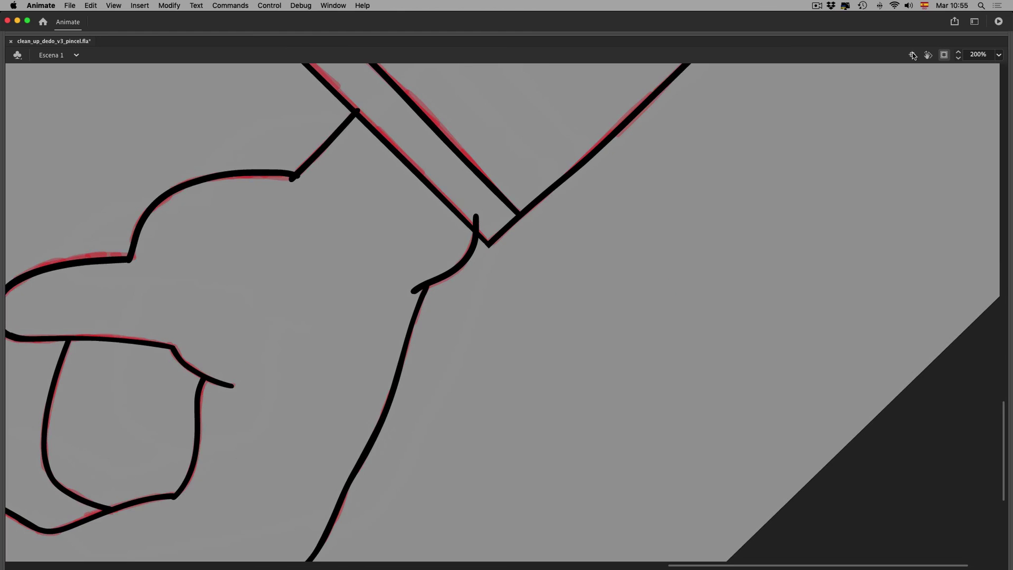
left_click(913, 55)
key("F4")
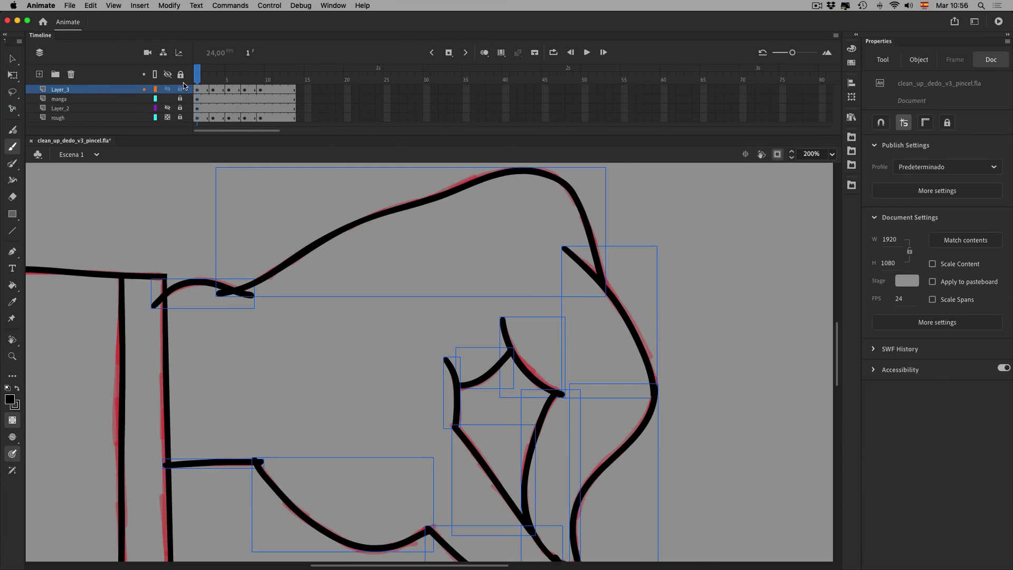
key("Return")
left_click(180, 91)
key("super+2")
- Play the cleaned hand animation repeatedly from frame 1 to check its motion
key("super+Return")
key("Return")
left_click(191, 78)
key("Return")
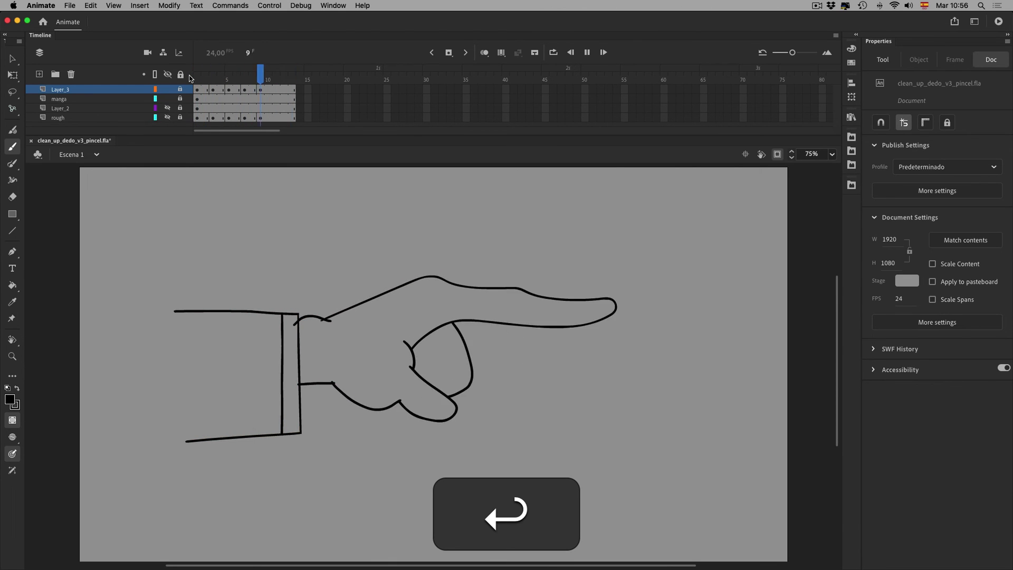
key("Return")
key("Return")
key("Return")
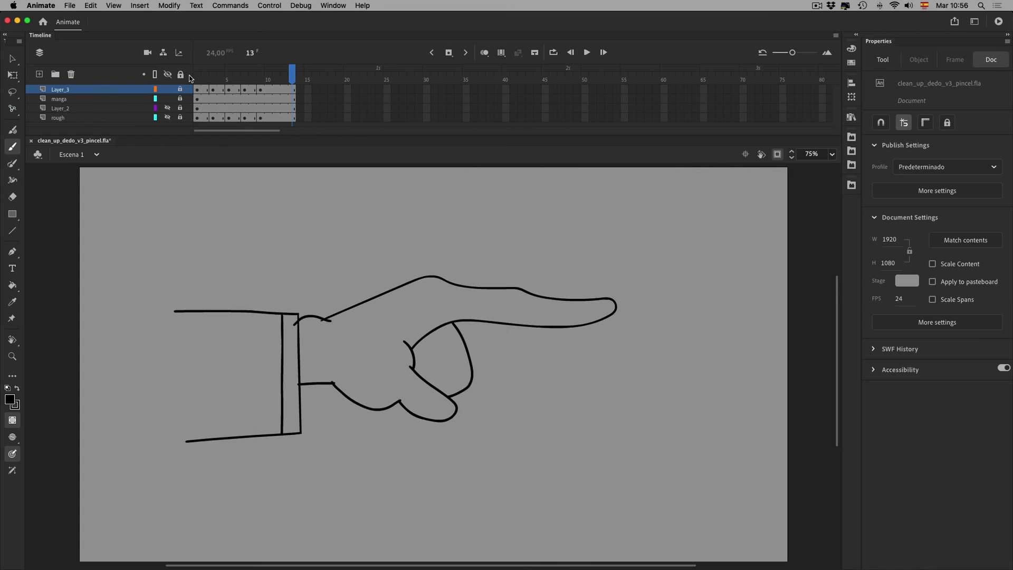
key("super+minus")
key("Return")
key("Return")
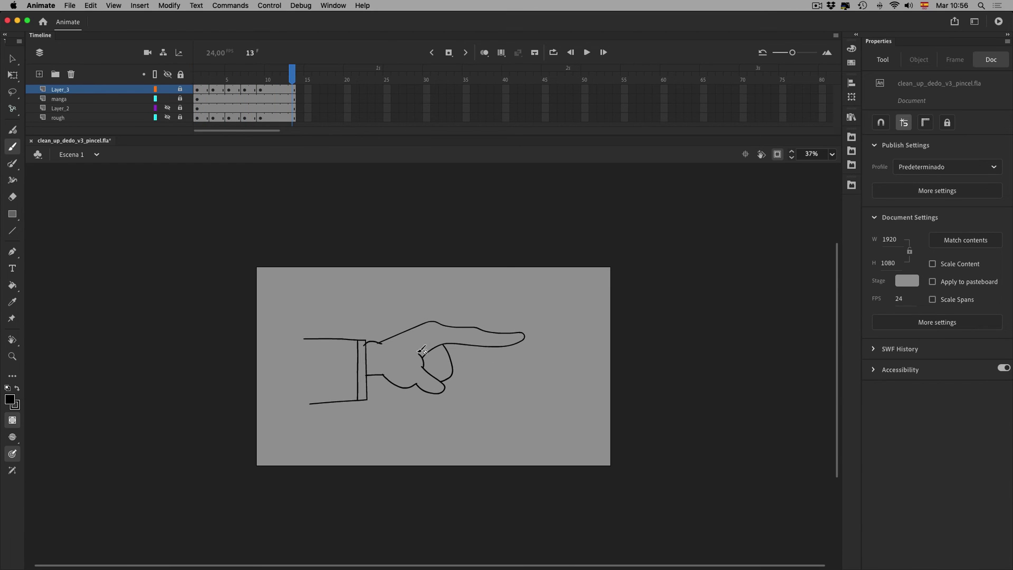
- At frame 1, trim the overlapping ends where the upper wrist line meets the back-of-hand line
left_click(204, 82)
left_click(12, 356)
left_click_drag(363, 327, 408, 370)
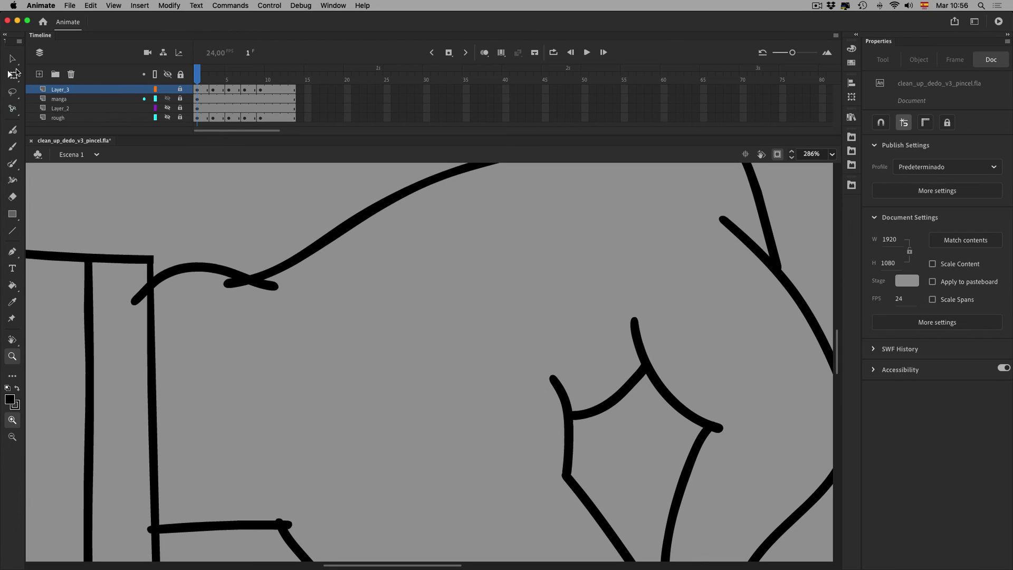
double_click(270, 288)
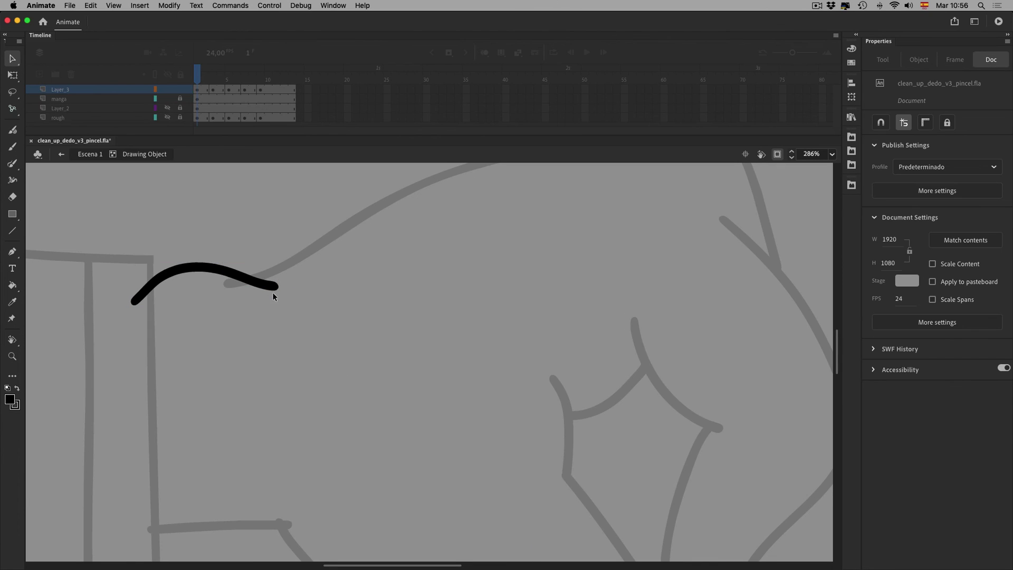
key("e")
mouse_move(274, 290)
left_mouse_down()
mouse_move(219, 306)
mouse_move(264, 288)
left_mouse_up()
double_click(284, 268)
double_click(278, 272)
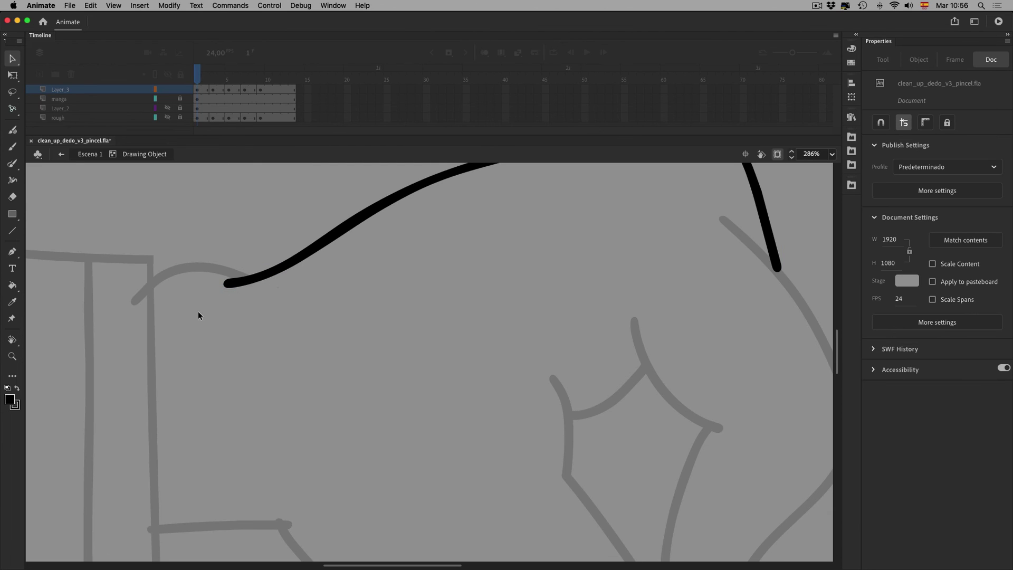
key("BackSpace")
double_click(289, 330)
- Trim the overlapping ends of the lower wrist line and the palm curve where they meet at frame 1
left_click(292, 333)
key("space")
left_click_drag(384, 424, 357, 219)
double_click(255, 318)
key("BackSpace")
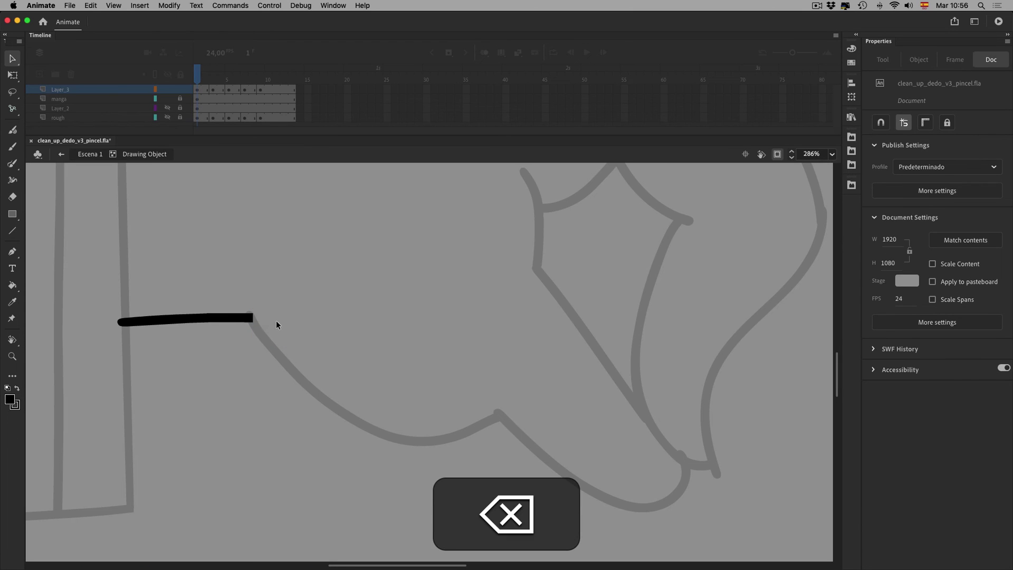
double_click(277, 321)
double_click(250, 315)
left_click_drag(257, 313, 262, 317)
key("BackSpace")
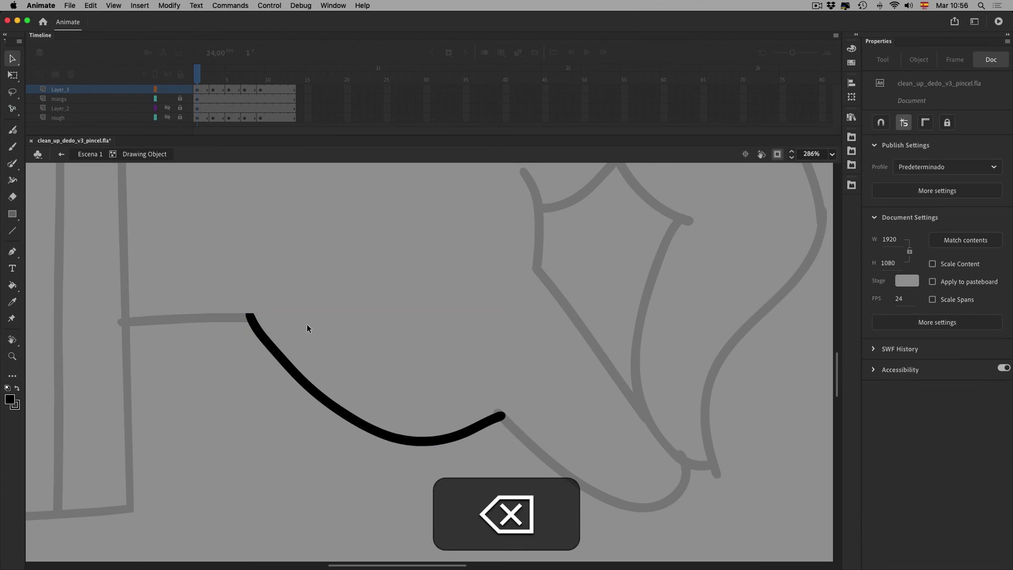
double_click(307, 324)
- Trim the start of the thumb outline to form a clean corner with the palm curve at frame 1
key("space")
left_click_drag(677, 350, 591, 327)
double_click(419, 400)
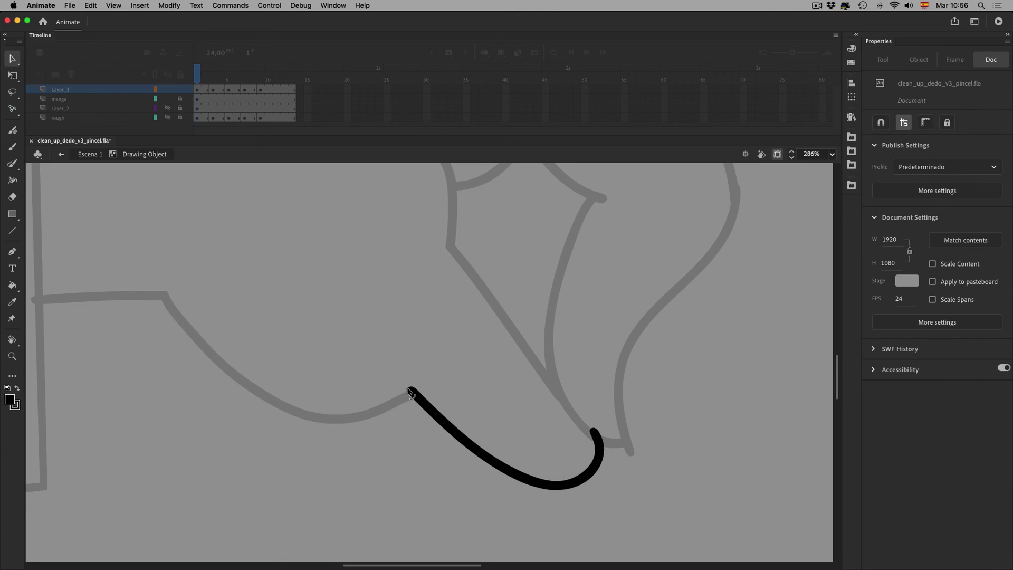
key("super+z")
key("BackSpace")
key("super+equal")
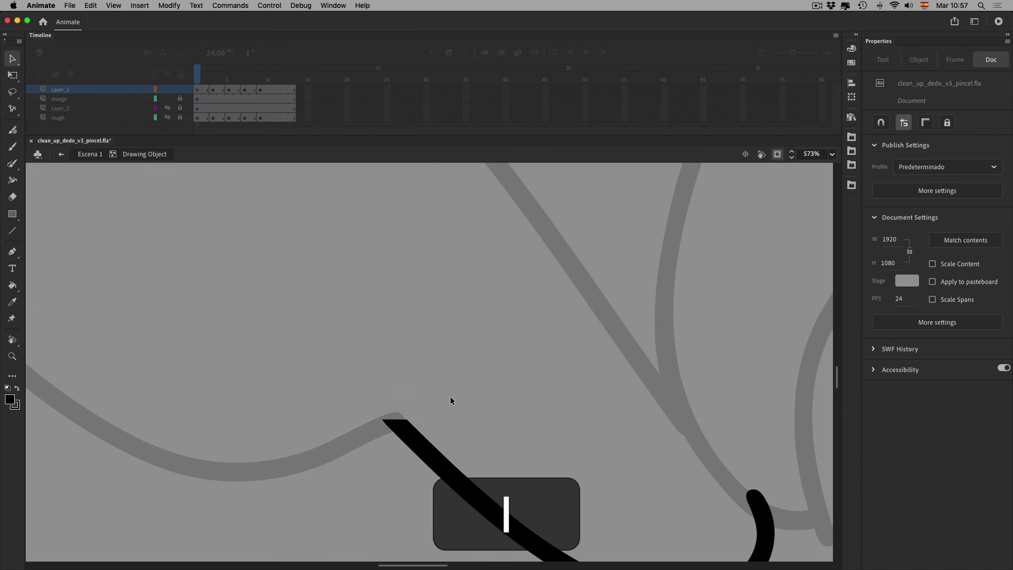
left_click_drag(399, 413, 398, 410)
double_click(622, 406)
key("space")
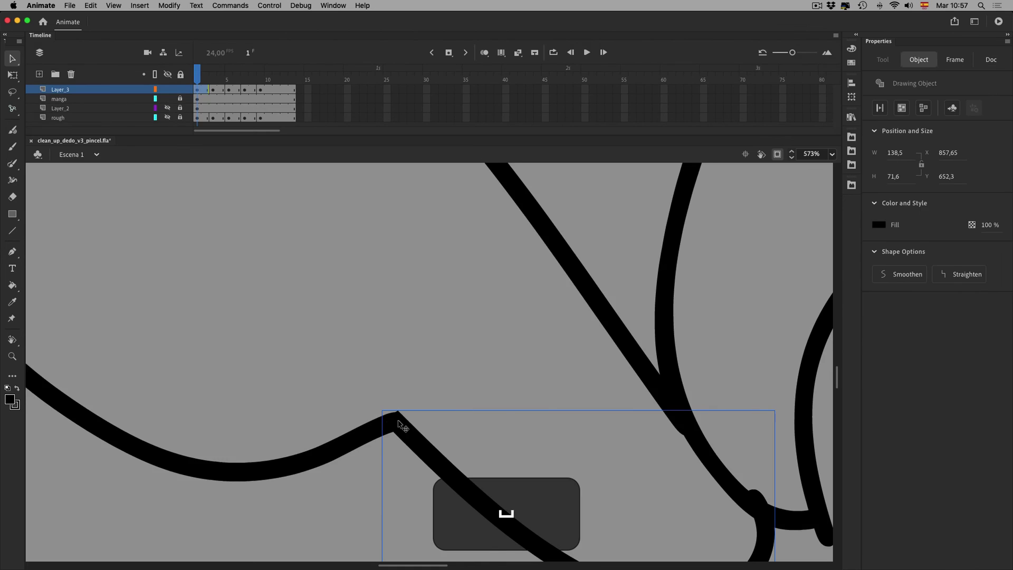
double_click(399, 420)
double_click(442, 405)
- Cut off the overhanging lower end of the index finger's outer line at the fingertip in frame 1
key("space")
left_click_drag(595, 509, 332, 413)
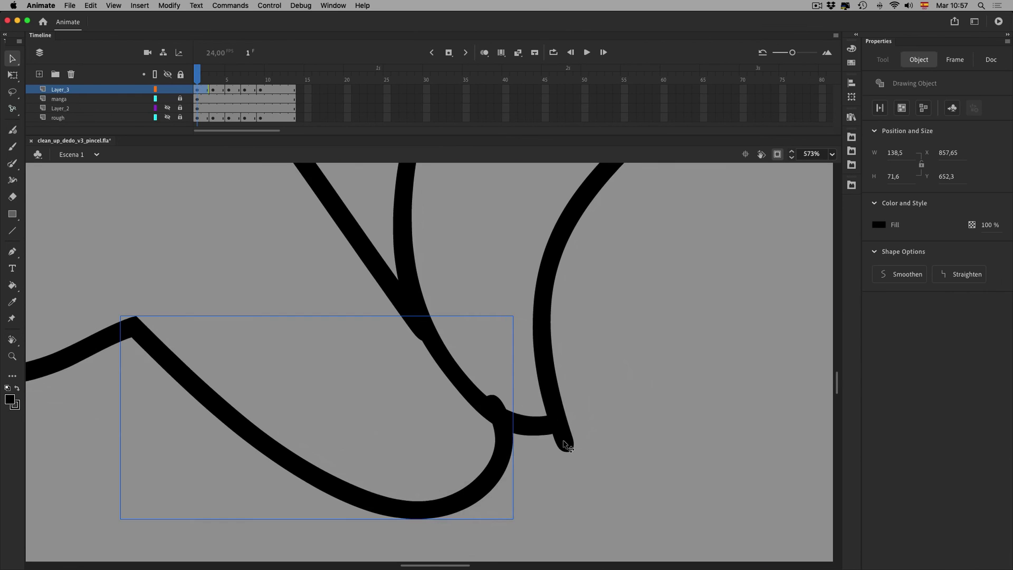
double_click(565, 443)
key("BackSpace")
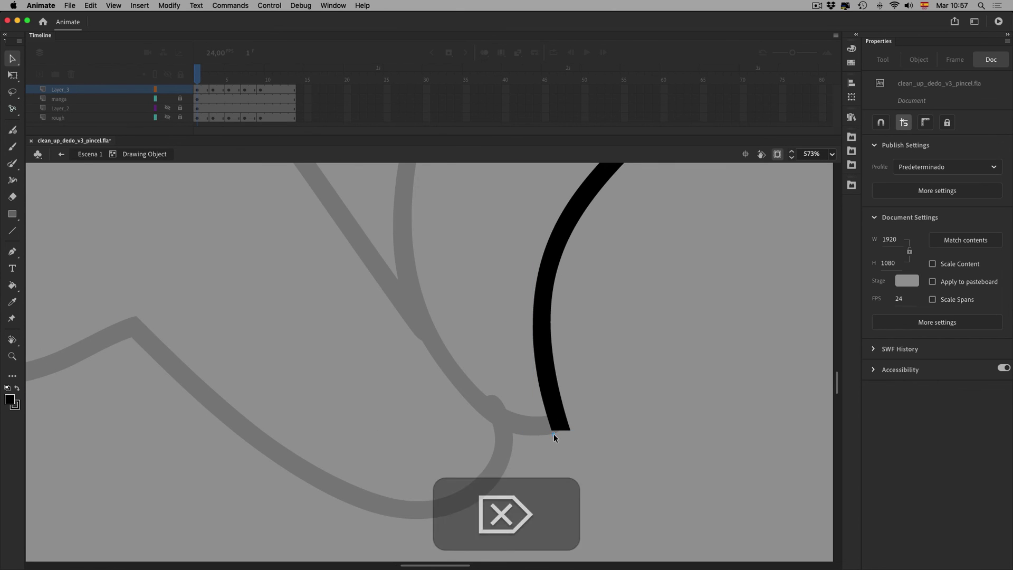
double_click(584, 445)
double_click(568, 433)
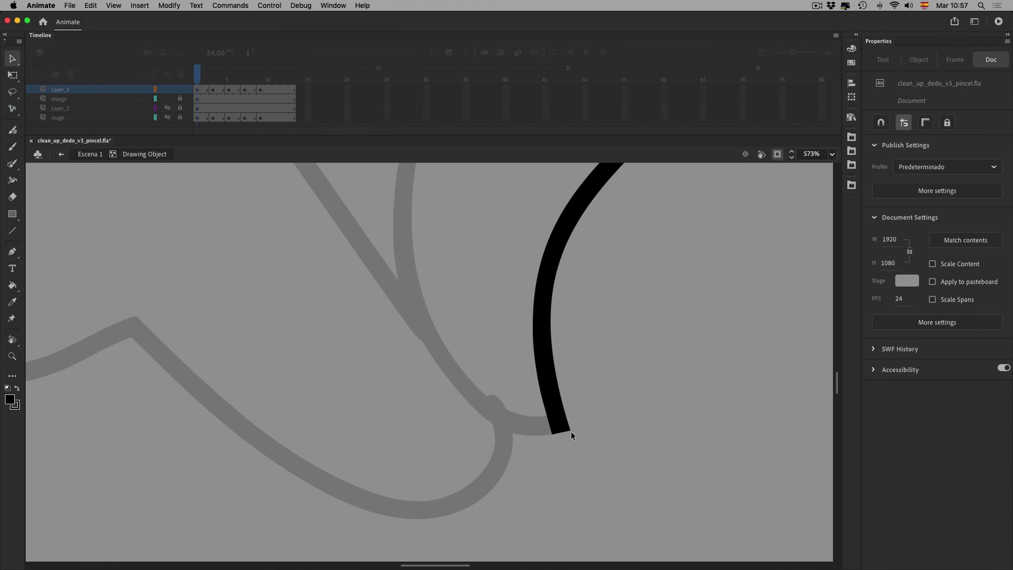
double_click(565, 456)
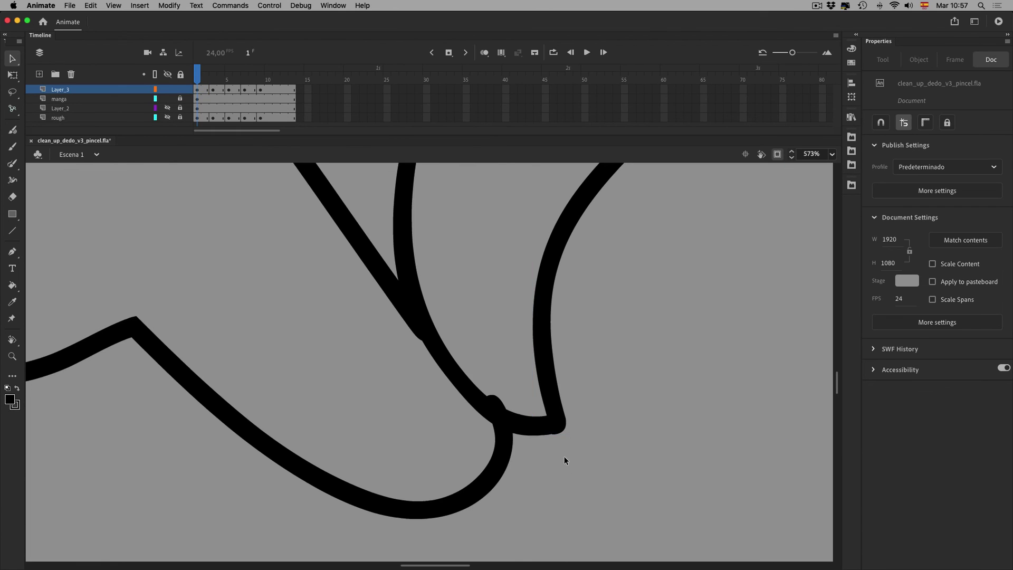
- Delete the protruding stroke end at the tip of the thumb in frame 1
double_click(504, 414)
left_click_drag(475, 367, 523, 419)
key("BackSpace")
double_click(543, 462)
left_click_drag(563, 185, 554, 560)
left_click_drag(469, 242, 452, 559)
key("super+1")
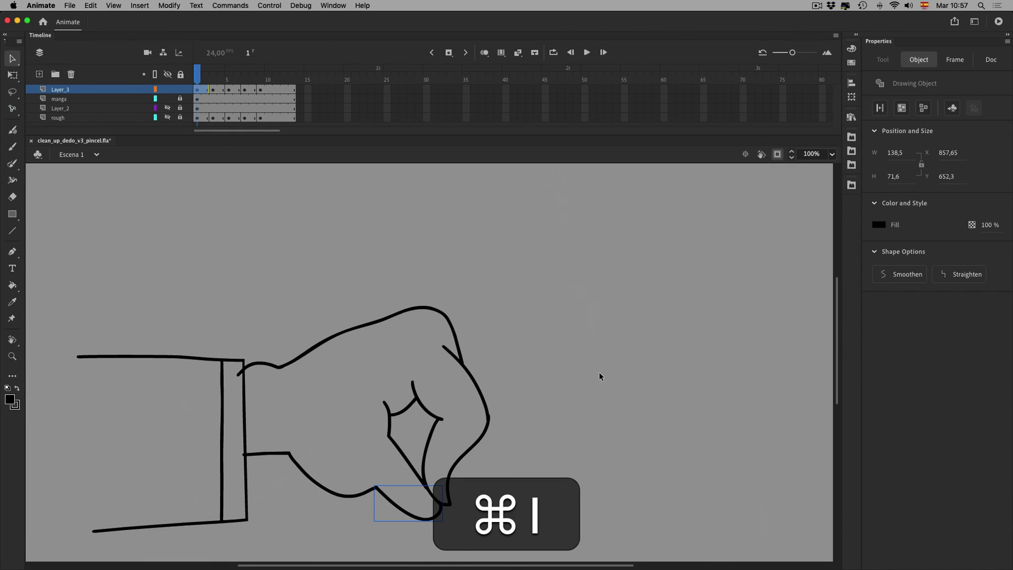
- At frame 6, trim the overlapping ends where the lower wrist line meets the palm curve
left_click(219, 79)
left_click_drag(220, 78, 230, 78)
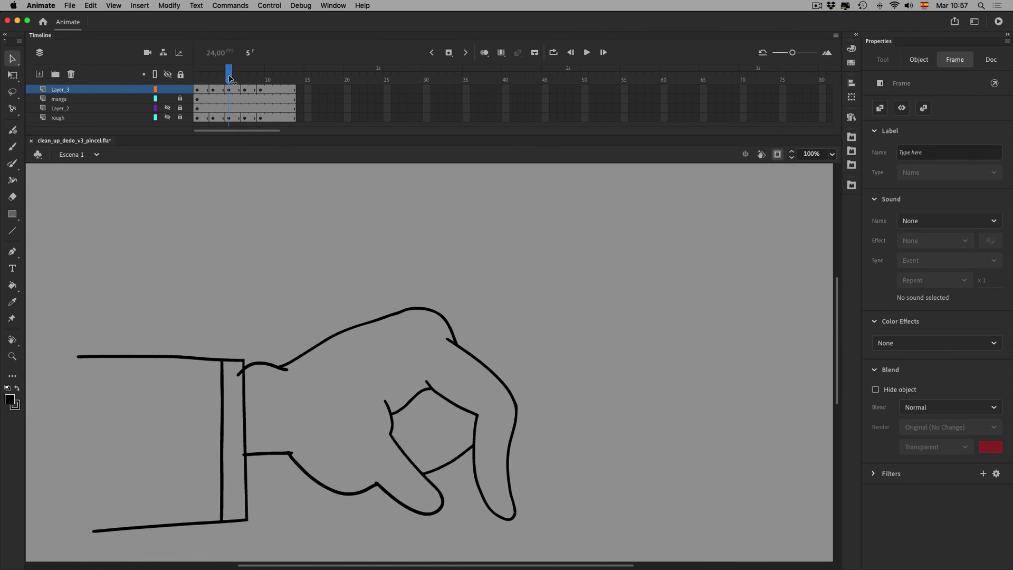
double_click(296, 452)
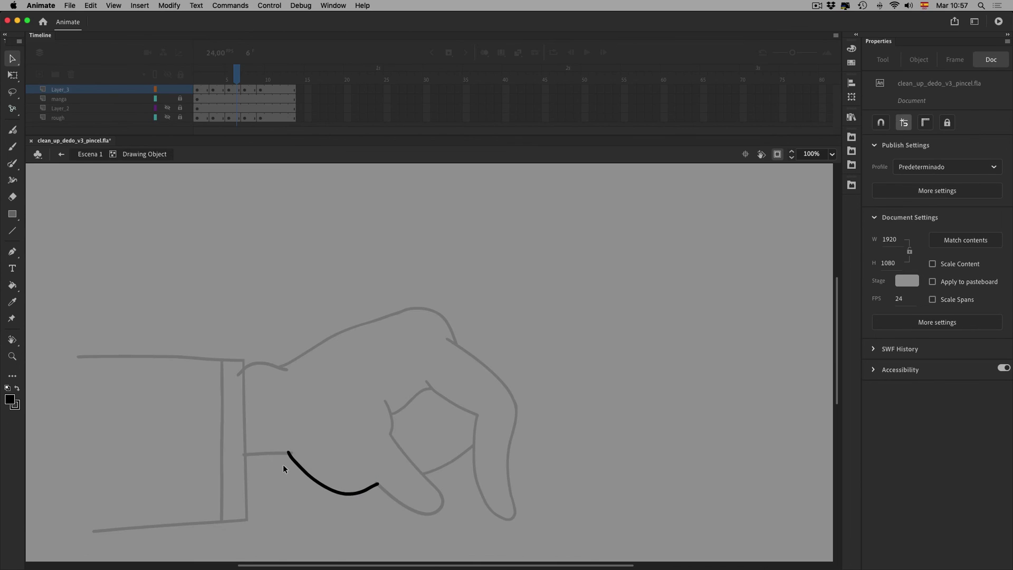
double_click(284, 465)
key("l")
double_click(233, 291)
mouse_move(314, 312)
left_mouse_down()
mouse_move(258, 266)
mouse_move(275, 280)
left_mouse_up()
key("BackSpace")
double_click(286, 308)
double_click(267, 303)
key("BackSpace")
double_click(297, 288)
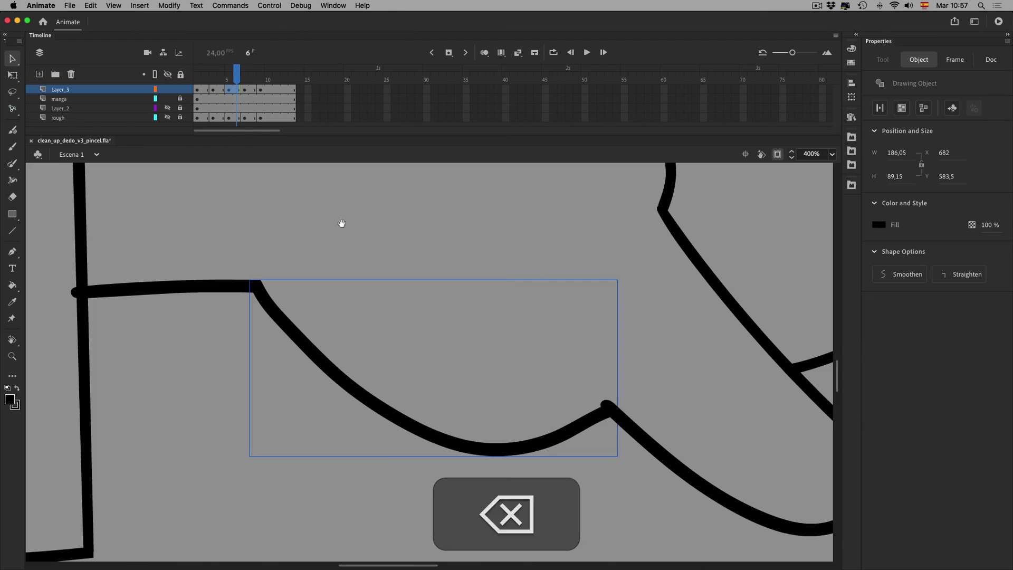
- Trim the upper wrist line's overhanging end to meet the back-of-hand line cleanly at frame 6
left_click_drag(342, 223, 378, 569)
double_click(274, 315)
double_click(311, 317)
left_click_drag(310, 313, 264, 283)
double_click(283, 311)
key("BackSpace")
double_click(268, 312)
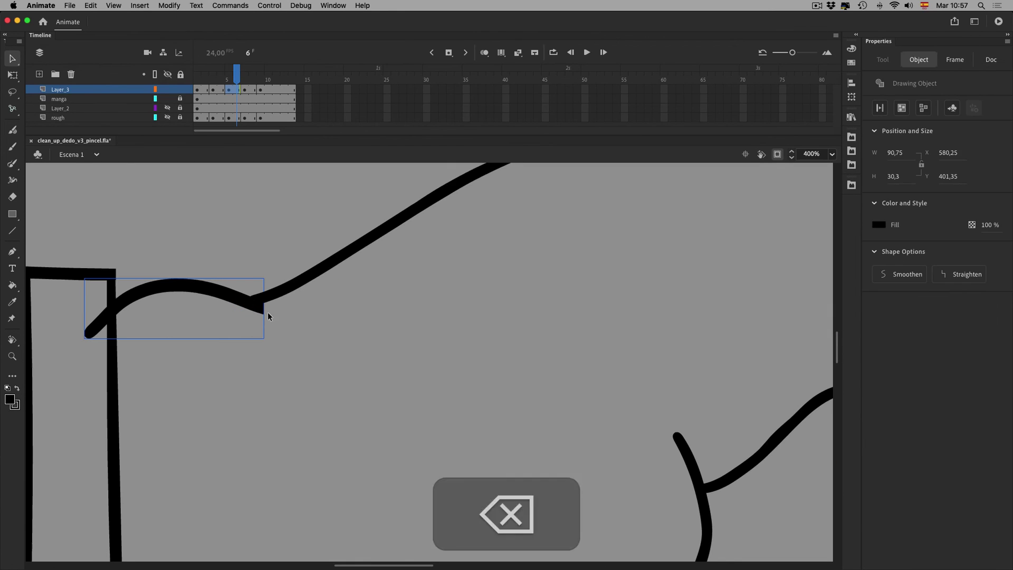
double_click(253, 309)
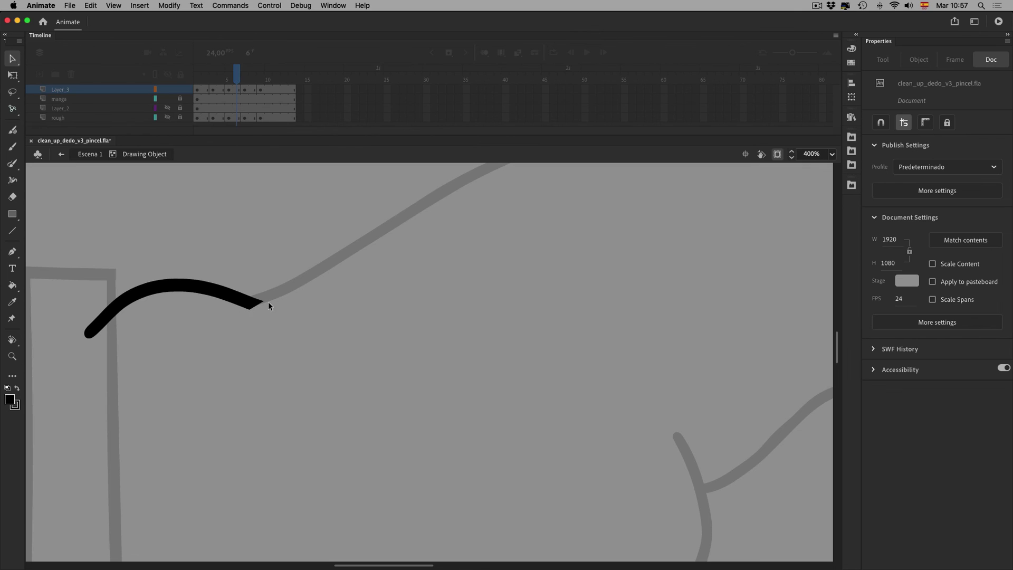
double_click(280, 319)
- At frame 7, trim the overlapping stroke ends where the lower wrist line joins the palm curve
key("super+1")
left_click_drag(679, 371, 529, 358)
mouse_move(238, 78)
left_mouse_down()
mouse_move(260, 81)
mouse_move(245, 81)
left_mouse_up()
double_click(244, 422)
key("super+equal")
key("super+equal")
left_click_drag(291, 477, 602, 257)
left_click_drag(224, 321, 520, 278)
mouse_move(362, 344)
left_mouse_down()
mouse_move(310, 307)
mouse_move(328, 316)
left_mouse_up()
key("BackSpace")
double_click(320, 335)
double_click(321, 335)
key("BackSpace")
double_click(362, 327)
- Cut off the upper wrist line's excess end past the back-of-hand line at frame 7
left_click_drag(416, 164, 366, 393)
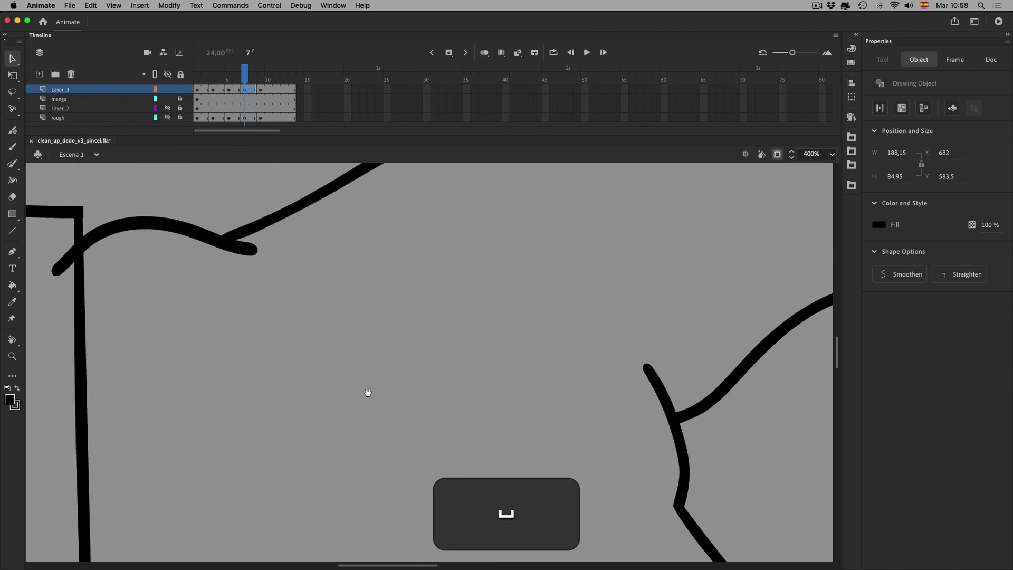
double_click(246, 253)
key("BackSpace")
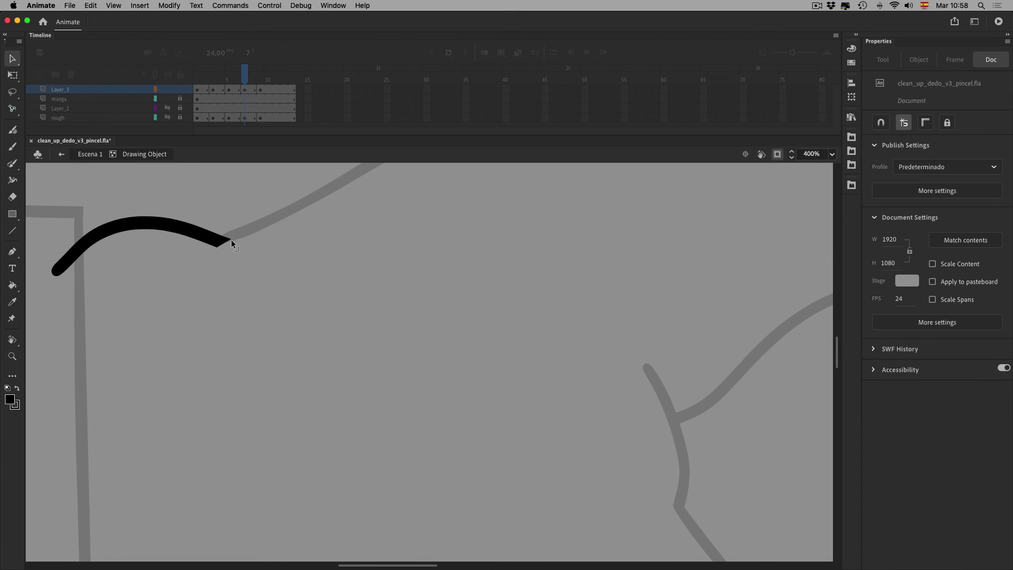
double_click(343, 351)
key("super+1")
left_click_drag(672, 468, 527, 450)
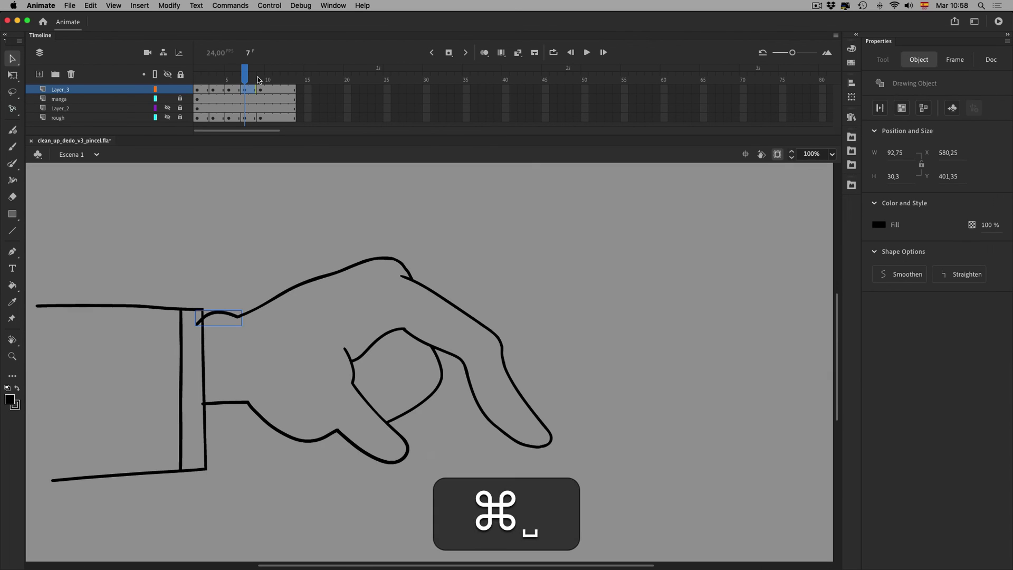
- Smoothen the back-of-hand line over the knuckle at frame 8
left_click_drag(246, 78, 262, 79)
double_click(384, 262)
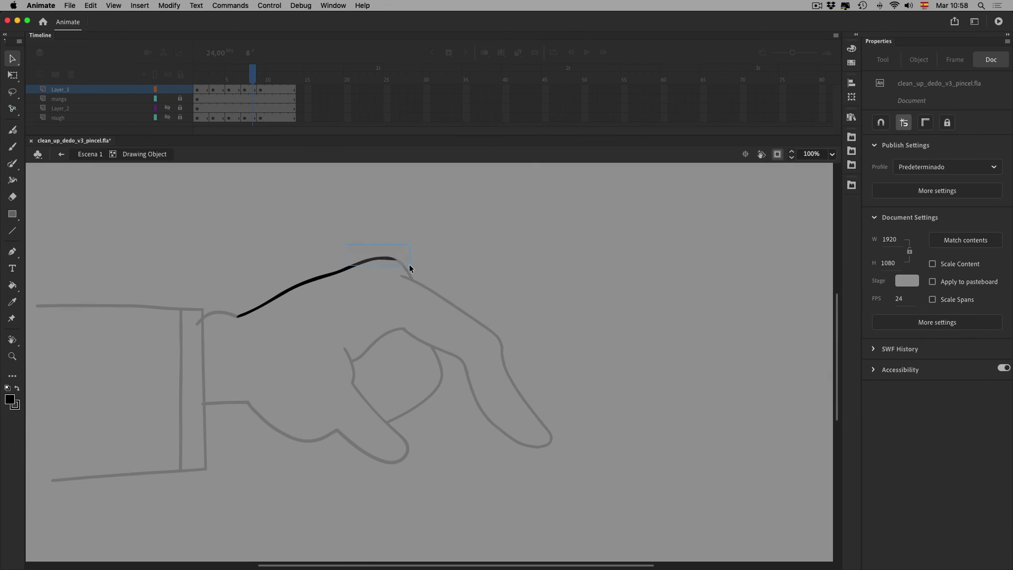
double_click(496, 302)
left_click(406, 267, "shift")
left_click(908, 275)
left_click(902, 108)
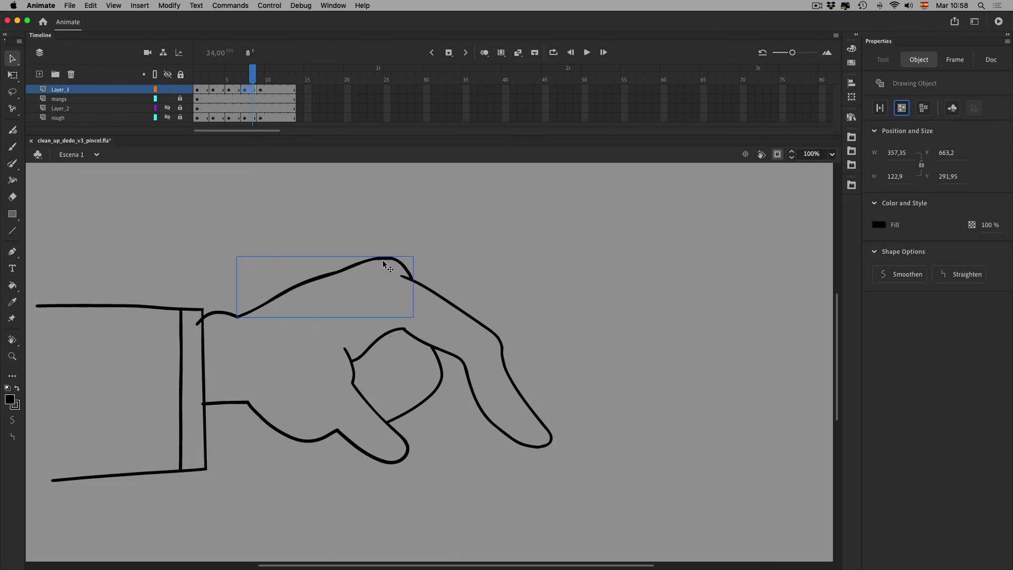
- Edit the back-of-hand line near the knuckle at frame 8, trying Straighten, undoing it and applying Smoothen instead
double_click(384, 263)
left_click(318, 279)
left_click(377, 271)
left_click(375, 265)
left_click(962, 274)
key("super+z")
left_click(910, 274)
left_click(382, 270)
double_click(428, 265)
left_click(428, 265)
- At frame 9, trim the overlapping ends of the upper wrist line and the back-of-hand line into a clean corner
left_click_drag(255, 86, 259, 80)
key("i")
scroll(342, 317, "left", 6)
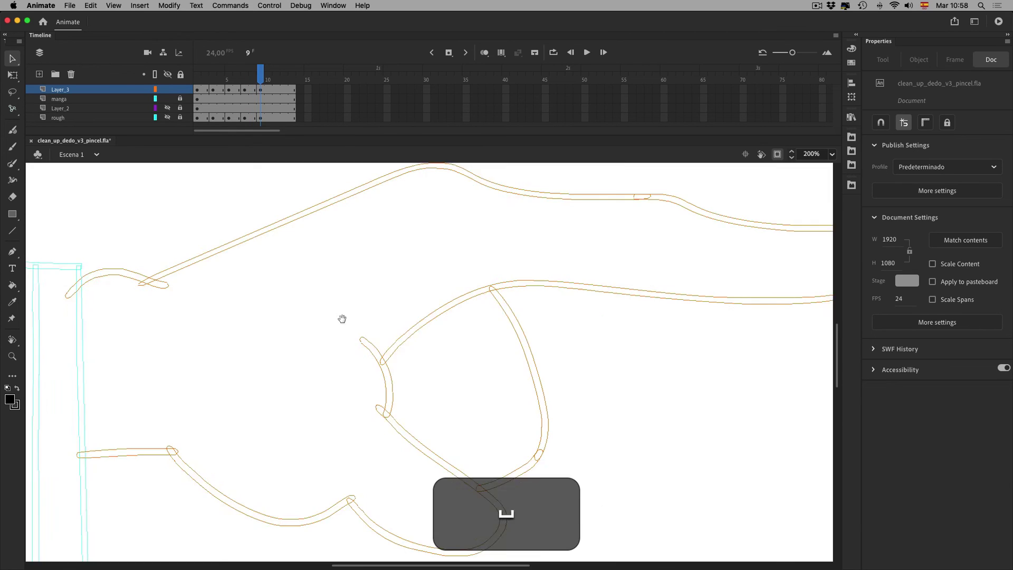
double_click(389, 303)
key("Delete")
left_click_drag(378, 281, 389, 296)
double_click(387, 294)
double_click(377, 295)
key("Delete")
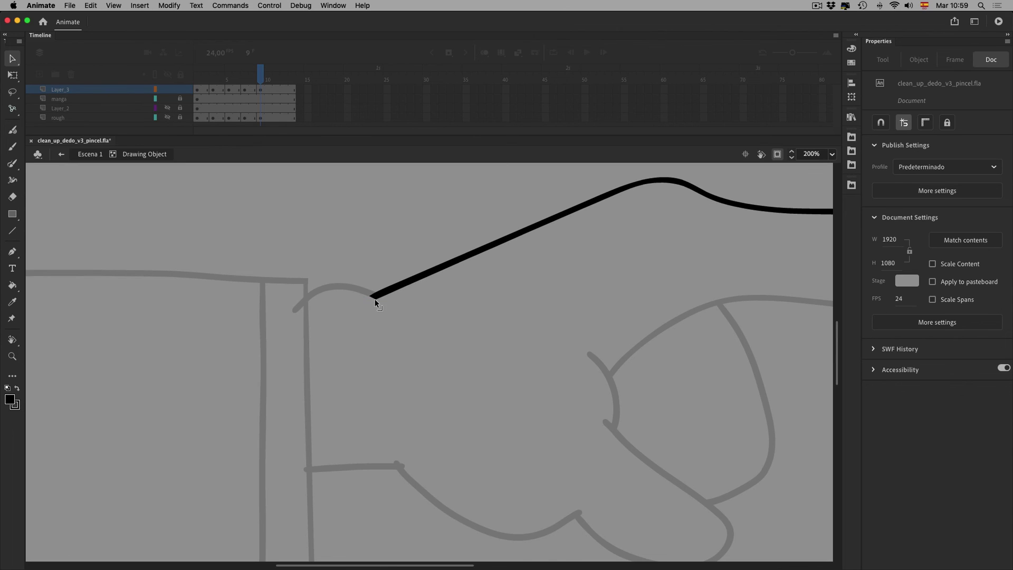
double_click(393, 323)
- Trim the overlapping ends of the lower wrist line and the palm curve at frame 9
double_click(382, 468)
left_click_drag(425, 479, 399, 459)
key("BackSpace")
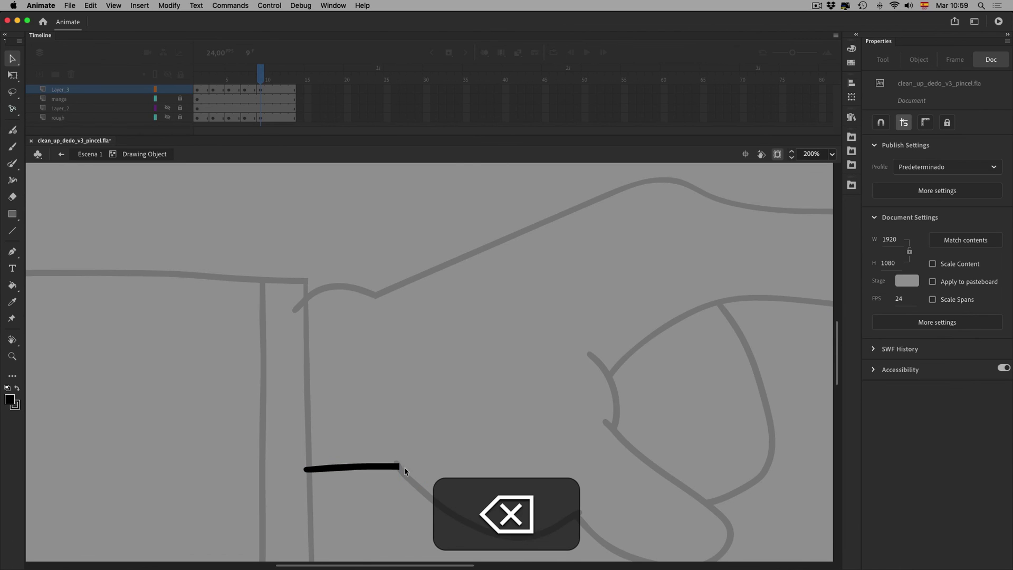
key("i")
double_click(399, 467)
left_click_drag(438, 535, 407, 305)
double_click(333, 348)
left_click_drag(303, 305, 345, 331)
key("BackSpace")
double_click(544, 377)
- Trim the thumb outline's upper end where it meets the finger opening at frame 9
key("space")
left_click_drag(769, 428, 566, 421)
double_click(547, 251)
left_click_drag(527, 228, 550, 285)
key("BackSpace")
double_click(540, 286)
double_click(549, 257)
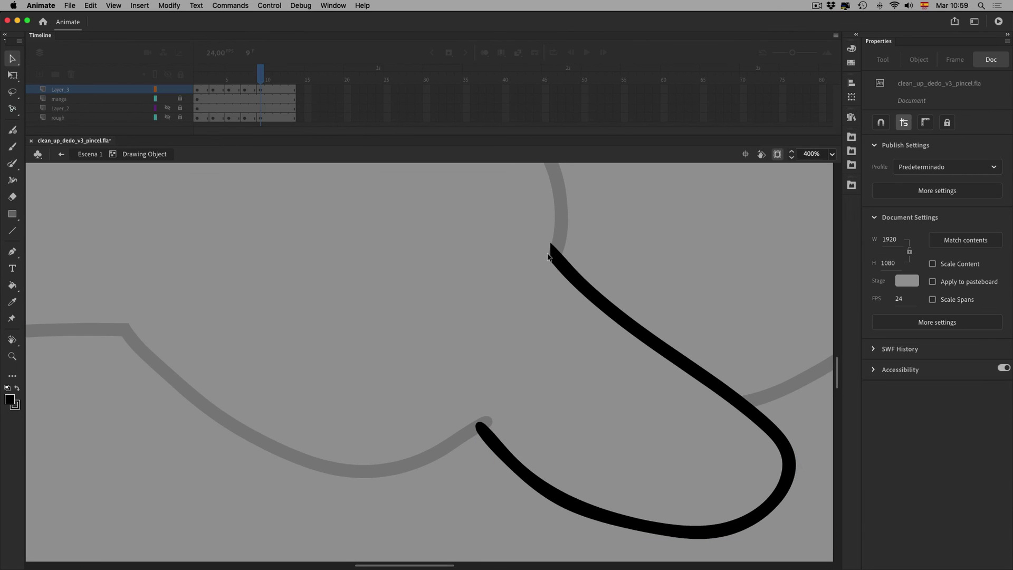
double_click(569, 356)
- Trim the palm curve's end where it meets the base of the thumb at frame 9
key("space")
mouse_move(456, 444)
left_mouse_down()
mouse_move(403, 268)
mouse_move(446, 250)
left_mouse_up()
double_click(403, 268)
key("BackSpace")
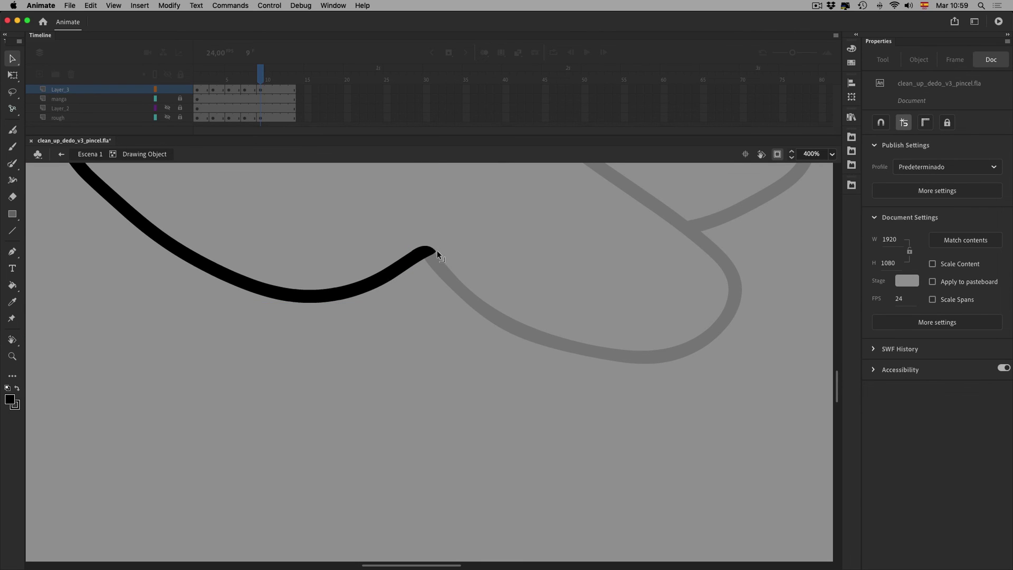
double_click(537, 429)
key("super+1")
key("space")
left_click_drag(609, 367, 591, 391)
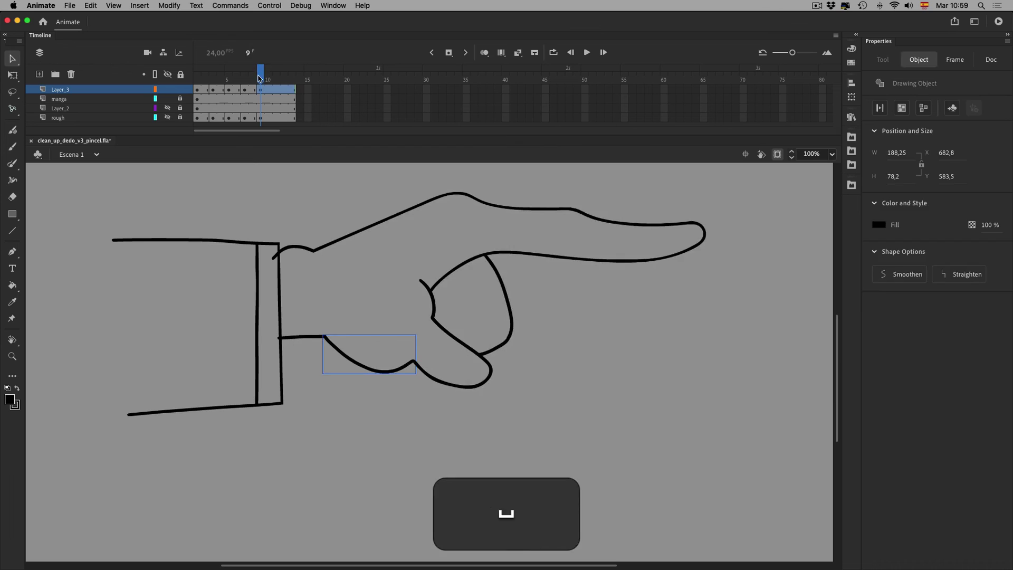
- At frame 3, cut off the upper wrist line's excess end past the back-of-hand line
left_click_drag(260, 78, 222, 79)
left_click(321, 255)
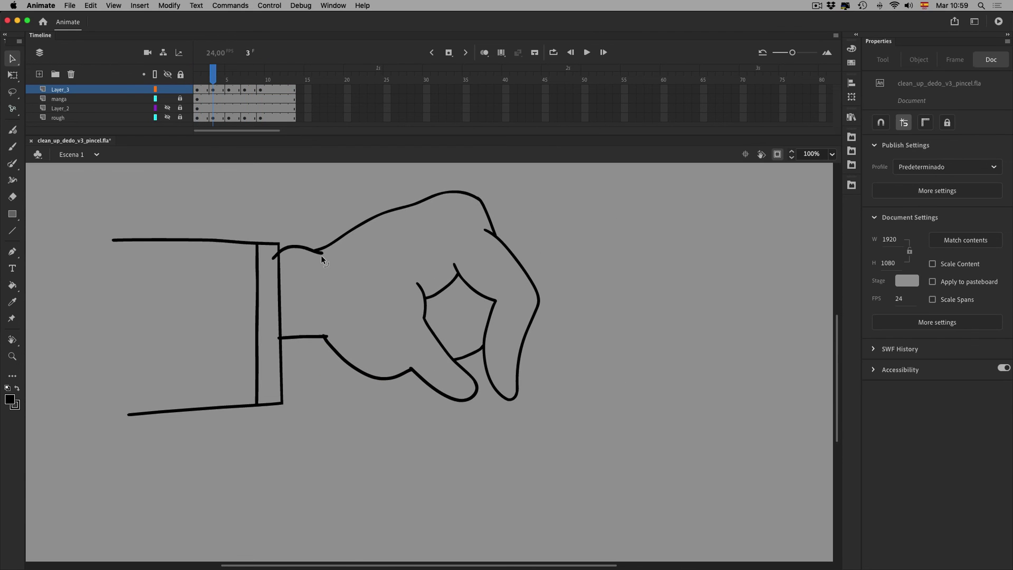
key("super+4")
key("i")
double_click(620, 373)
left_click_drag(534, 453, 577, 435)
left_click_drag(697, 434, 594, 334)
key("BackSpace")
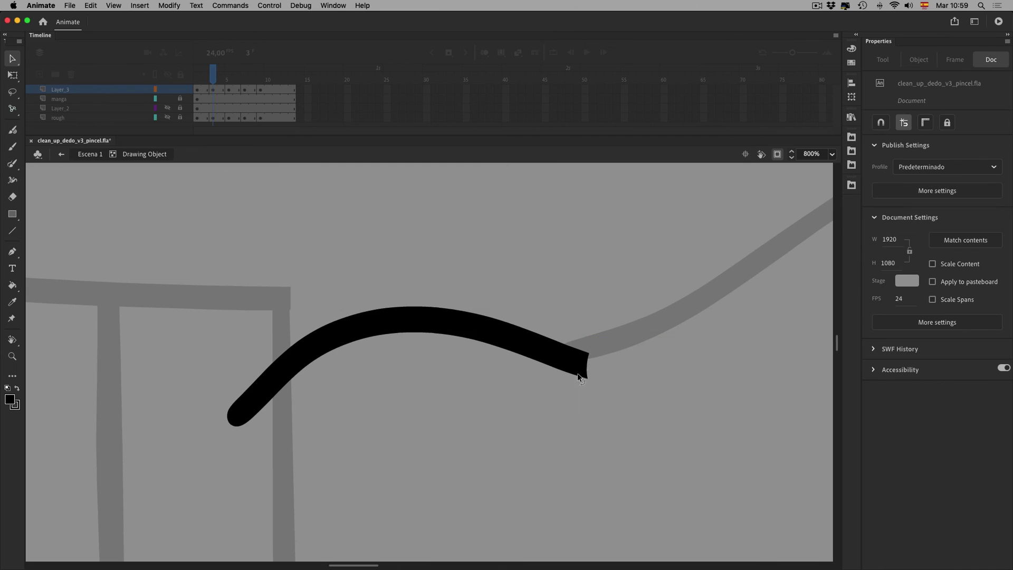
double_click(613, 397)
- Trim the overlapping ends of the palm curve and the lower wrist line at frame 3
key("space")
left_click_drag(641, 475, 518, 133)
left_click_drag(544, 432, 443, 132)
double_click(428, 331)
left_click_drag(374, 260, 441, 307)
key("BackSpace")
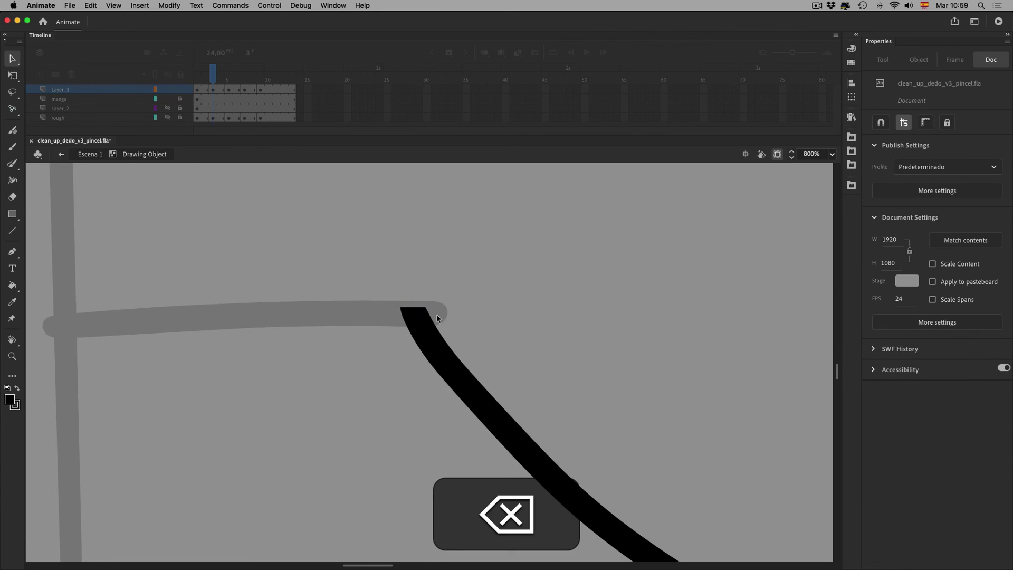
double_click(436, 316)
double_click(438, 319)
left_click_drag(482, 365, 423, 287)
key("BackSpace")
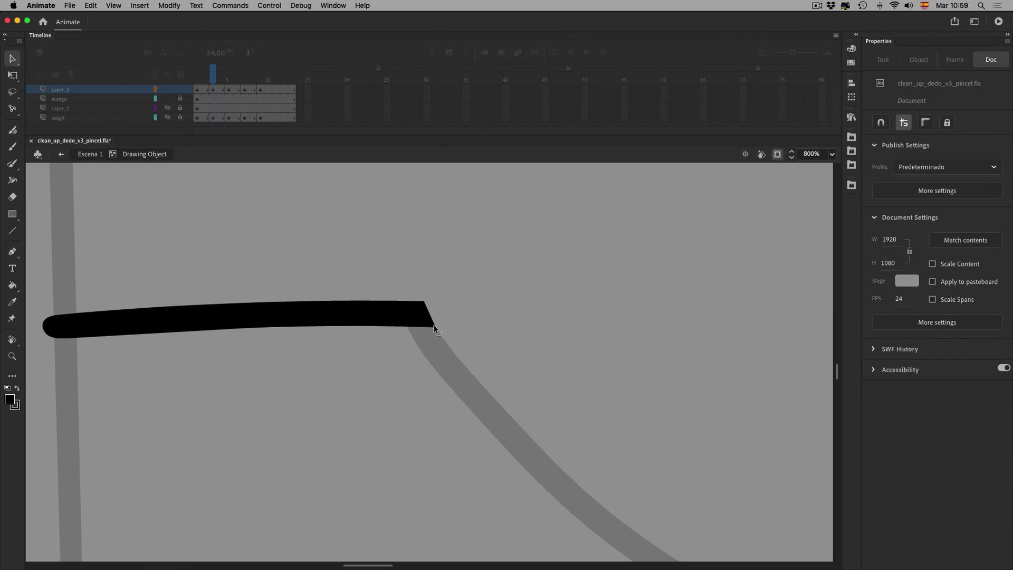
- Play the animation from the start and scrub through frames 1 to 3 to check the hand's motion
double_click(474, 314)
key("super+2")
left_click(194, 82)
key("Return")
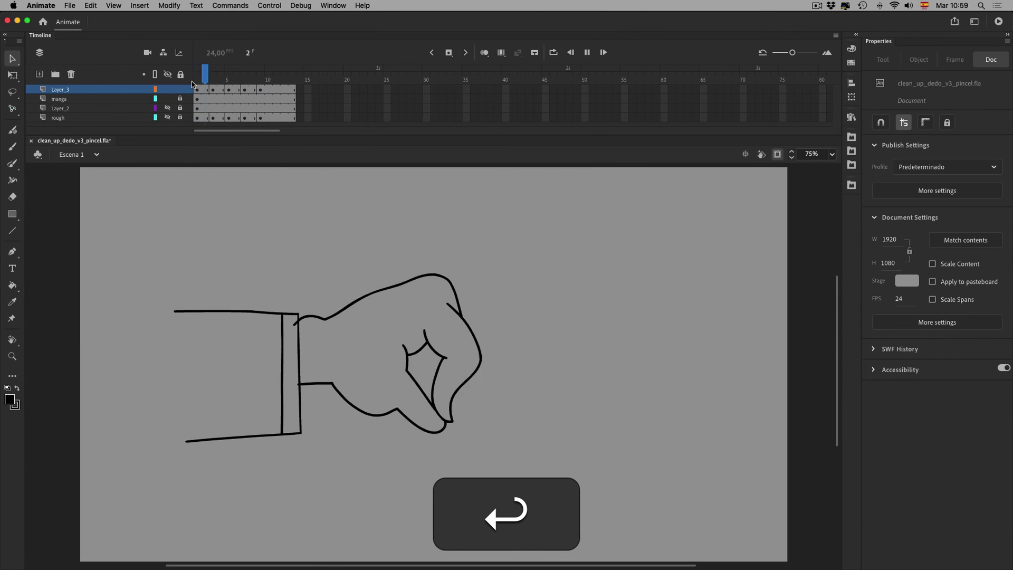
left_click(213, 82)
mouse_move(214, 82)
left_mouse_down()
mouse_move(230, 86)
mouse_move(206, 84)
mouse_move(232, 80)
mouse_move(199, 82)
left_mouse_up()
- Replace the back-of-hand line and the short knuckle stroke at frame 3 with frame 1's back-of-hand line, pasted in place
left_click(358, 309)
left_click(207, 91)
left_click_drag(476, 255, 462, 274)
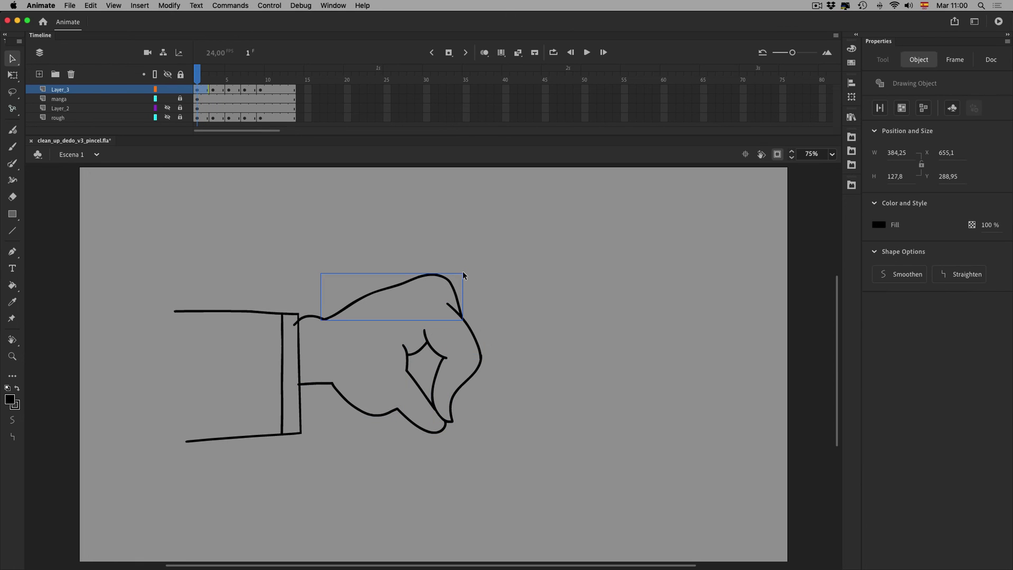
key("super+c")
left_click(212, 91)
left_click(457, 275)
left_click(454, 289)
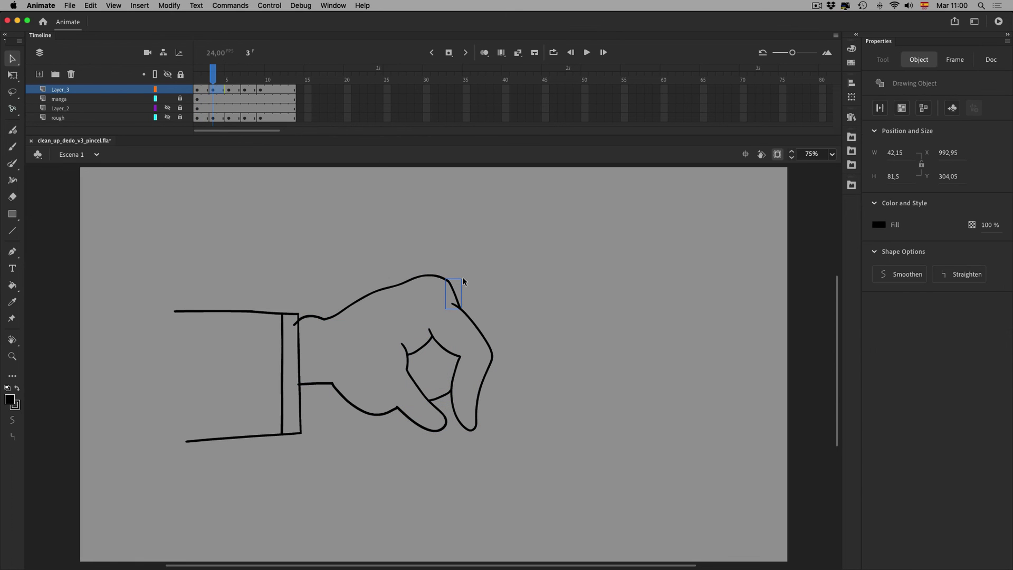
left_click(445, 278)
key("BackSpace")
left_click(457, 294)
key("BackSpace")
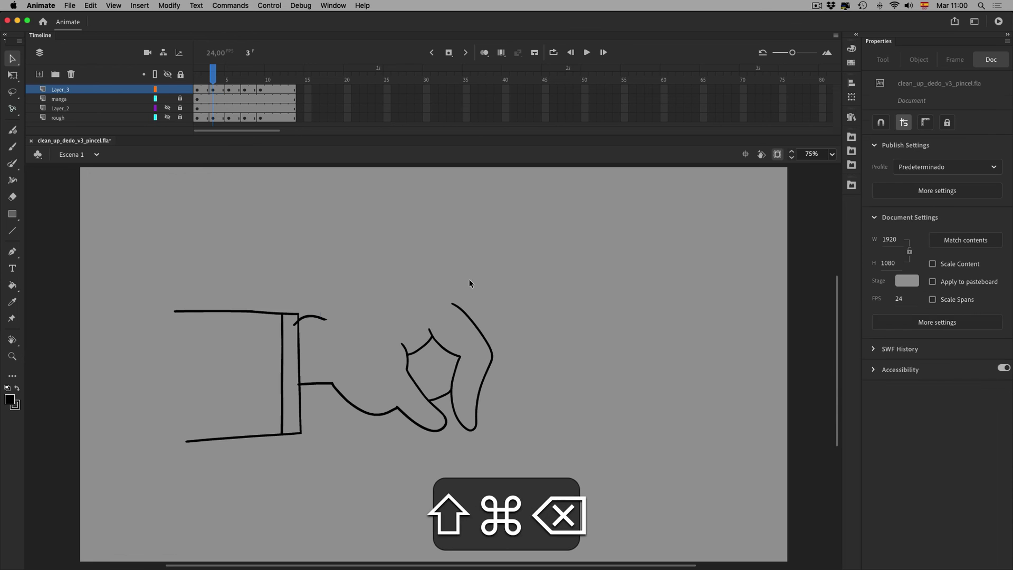
key("shift+super+v")
- Replace the back-of-hand line at frame 5 with the copied line from frame 1, pasted in place
left_click(230, 91)
left_click(458, 280)
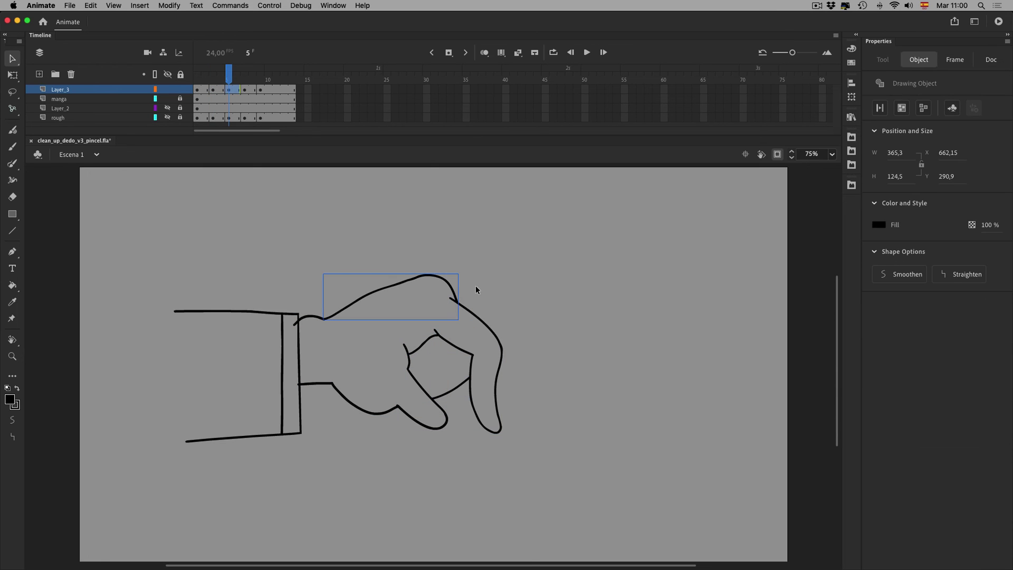
key("BackSpace")
key("shift+super+v")
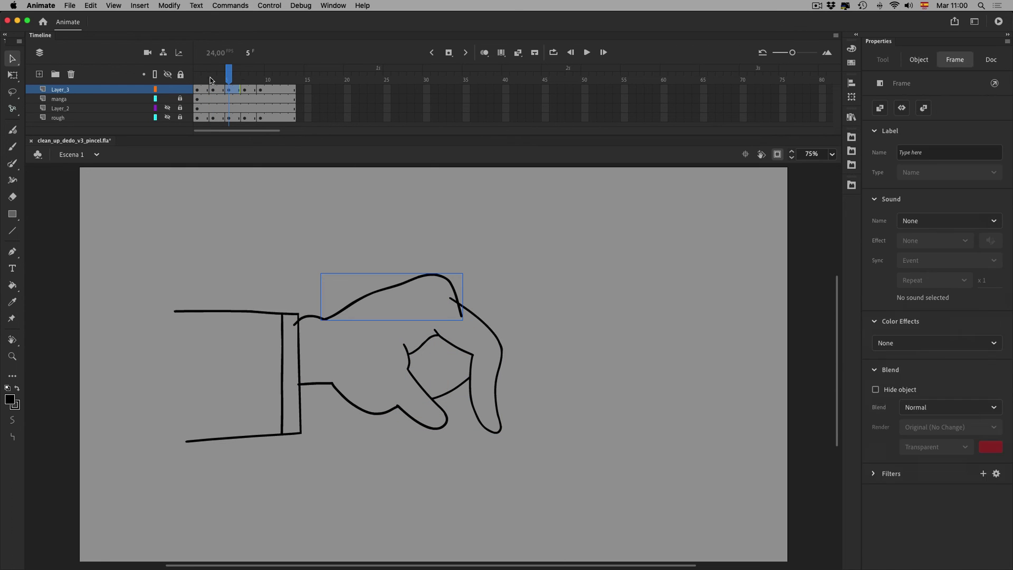
- Play and scrub the opening frames and compare frame 5 with its neighbours using onion skinning
key("Return")
left_click_drag(200, 82, 231, 79)
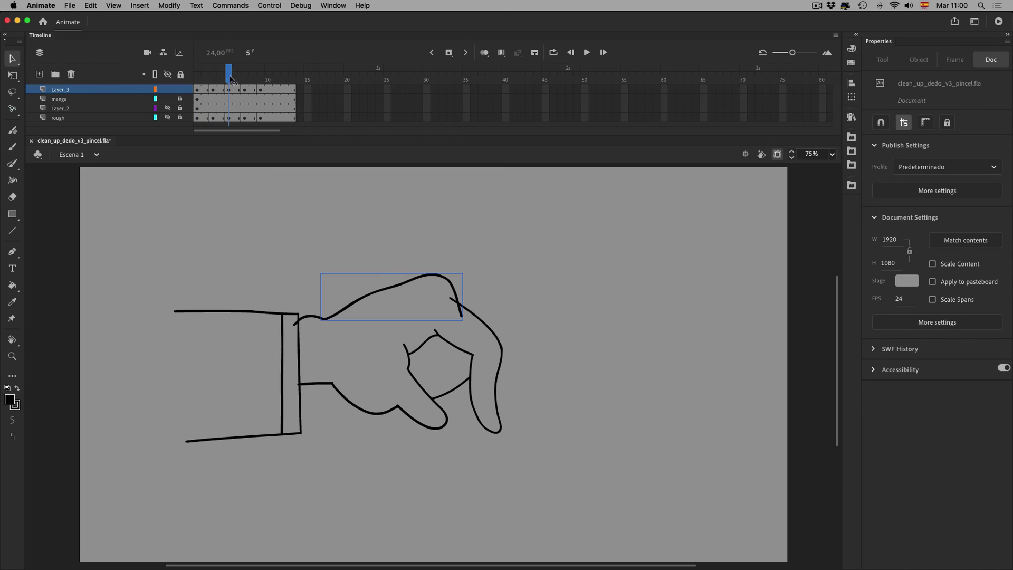
left_click(484, 52)
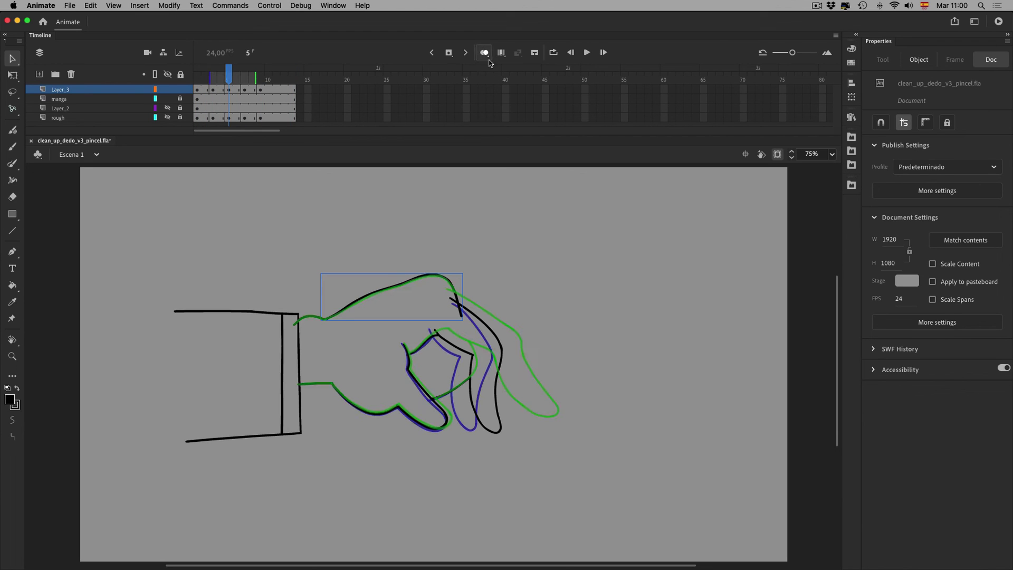
left_click(484, 53)
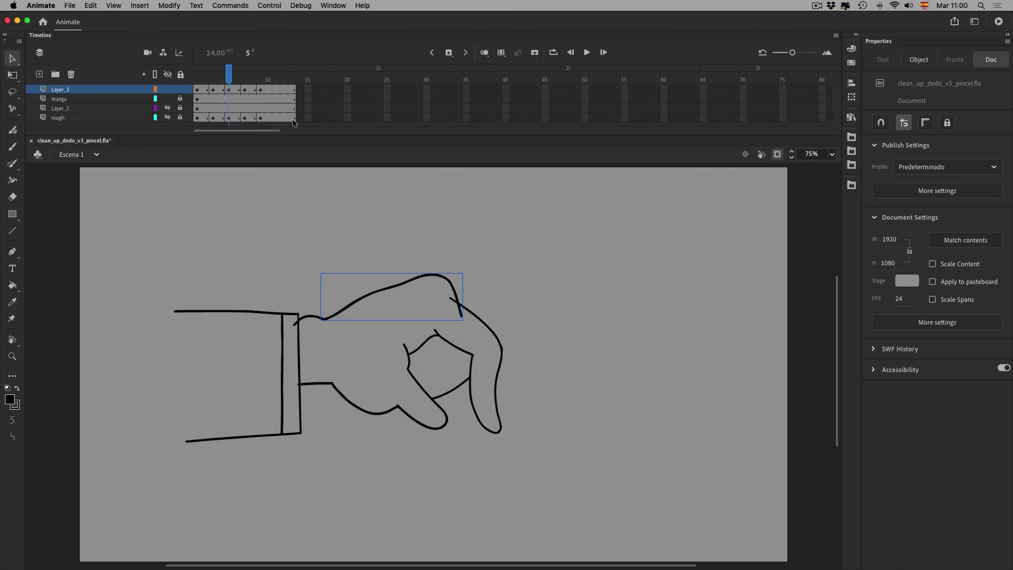
left_click(207, 82)
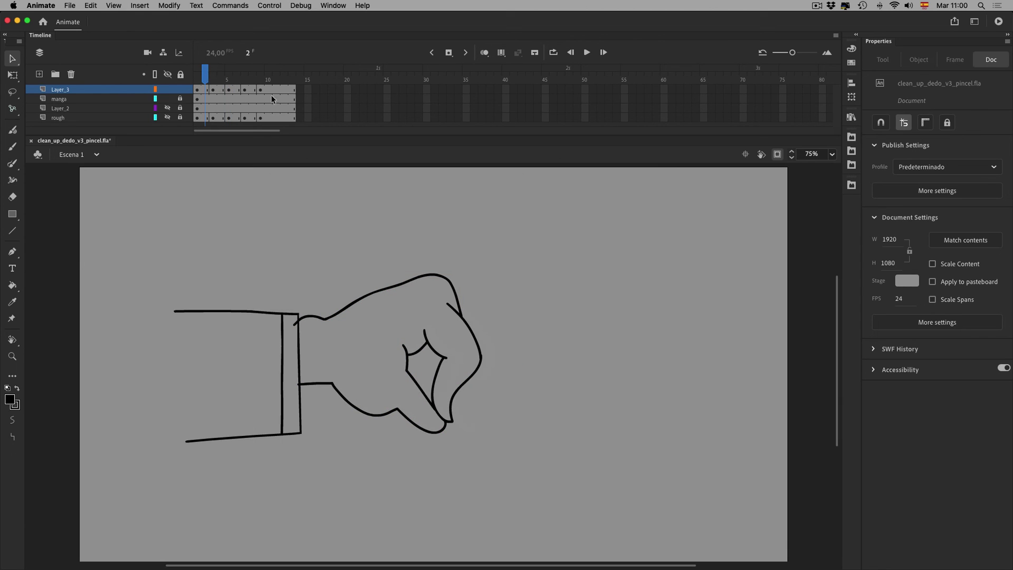
- At frame 3, cut off the back-of-hand line's lower end where it crosses the index finger's outline
left_click(213, 90)
key("z")
left_click_drag(443, 278, 507, 355)
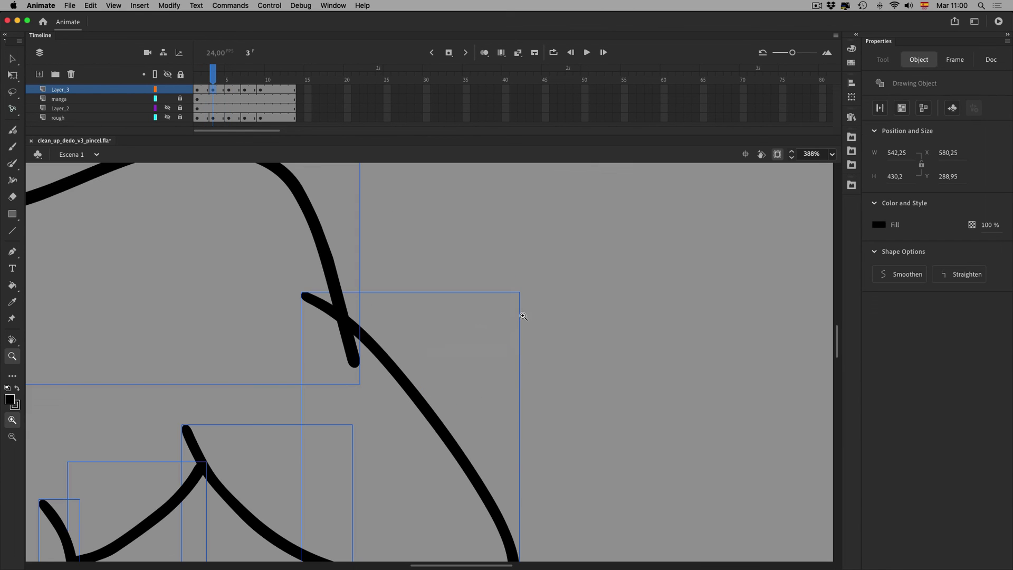
double_click(332, 274)
left_click_drag(286, 417, 325, 361)
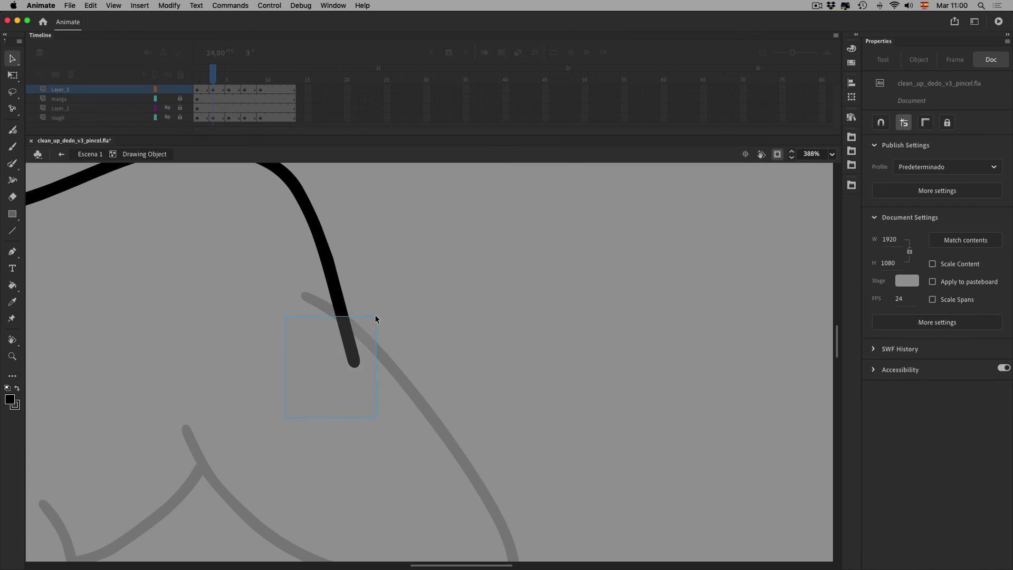
left_click_drag(375, 316, 377, 316)
key("BackSpace")
double_click(390, 306)
- Trim the back-of-hand line's excess end past the index finger's outline at frame 5
left_click(229, 89)
double_click(344, 329)
left_click_drag(271, 407, 389, 296)
key("BackSpace")
double_click(349, 286)
double_click(334, 293)
double_click(368, 243)
- Rewind and play the whole hand animation several times to review the cleaned-up motion
mouse_move(229, 74)
left_mouse_down()
mouse_move(276, 74)
mouse_move(189, 87)
left_mouse_up()
key("super+2")
key("super+Return")
key("Return")
key("Return")
key("Return")
key("Return")
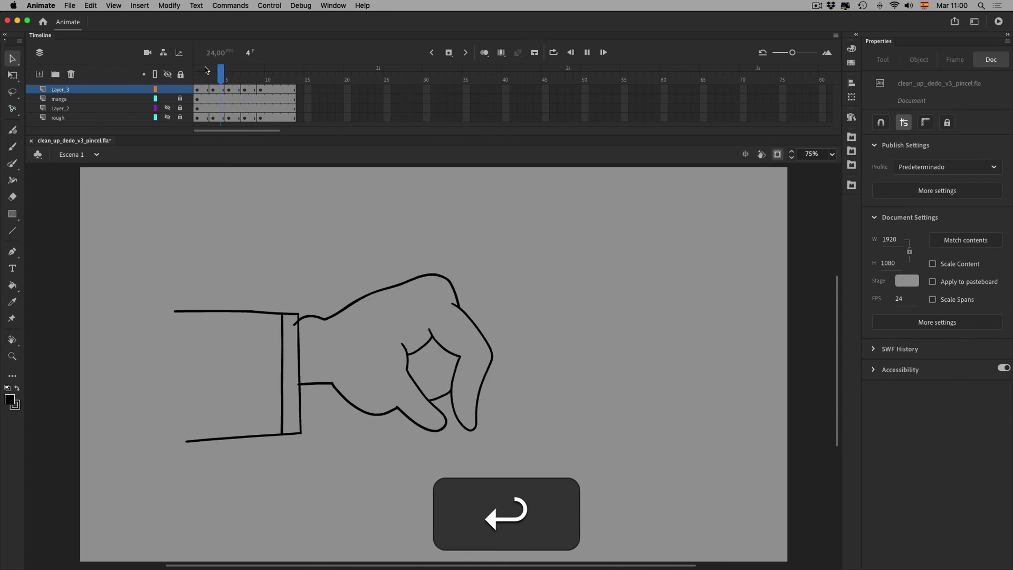
key("Return")
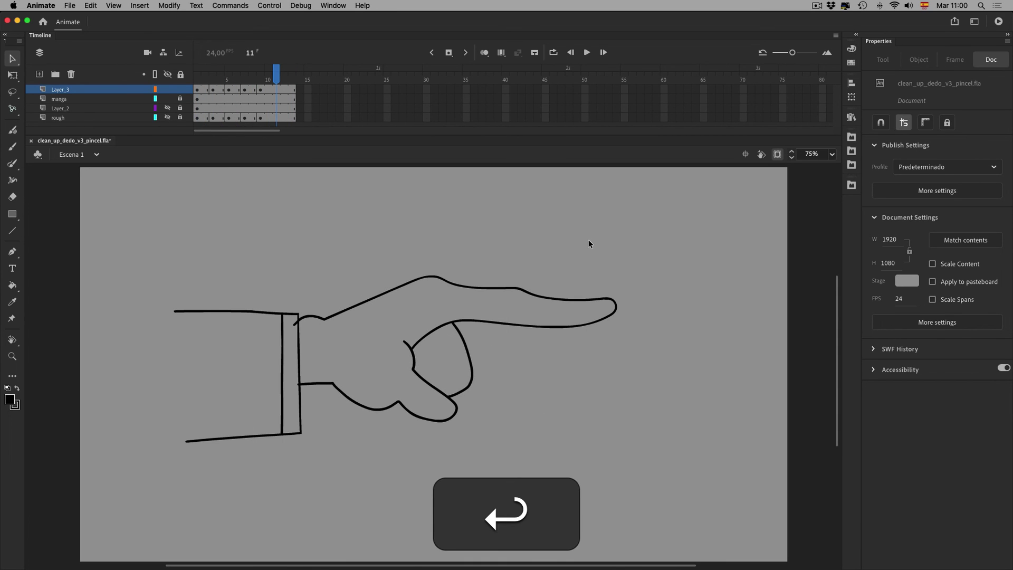